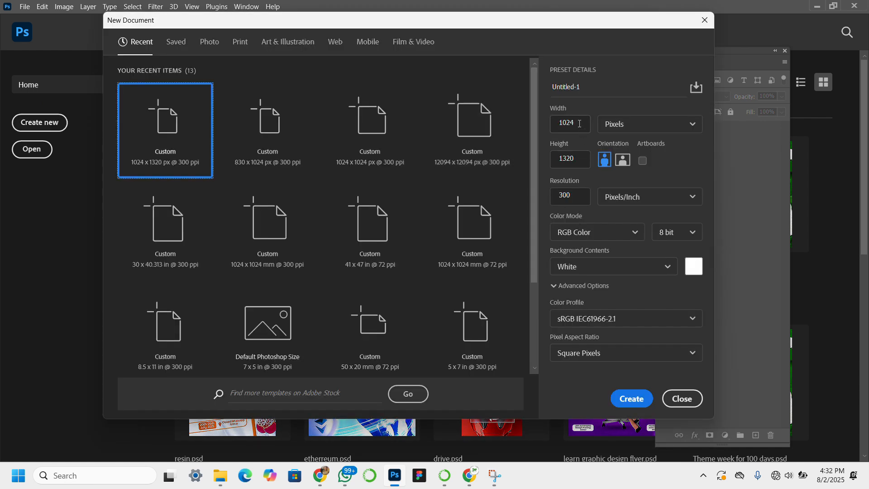
Create a 1024 x 1320 px document at 300 ppi and add a white (ffffff) Solid Color fill layer.
left_click(577, 160)
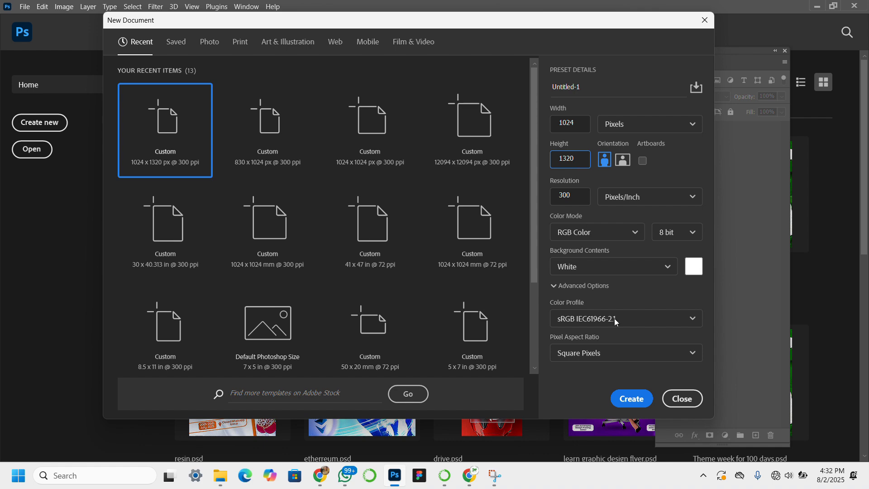
left_click(626, 397)
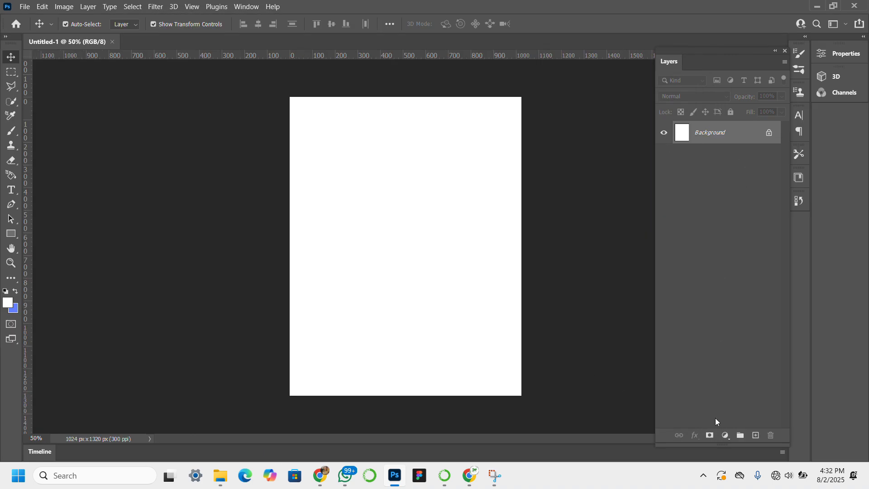
left_click(724, 436)
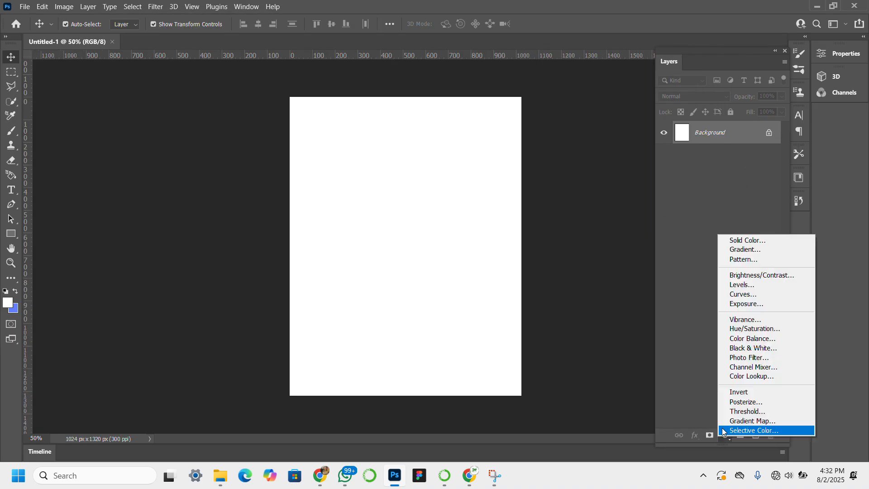
left_click(757, 242)
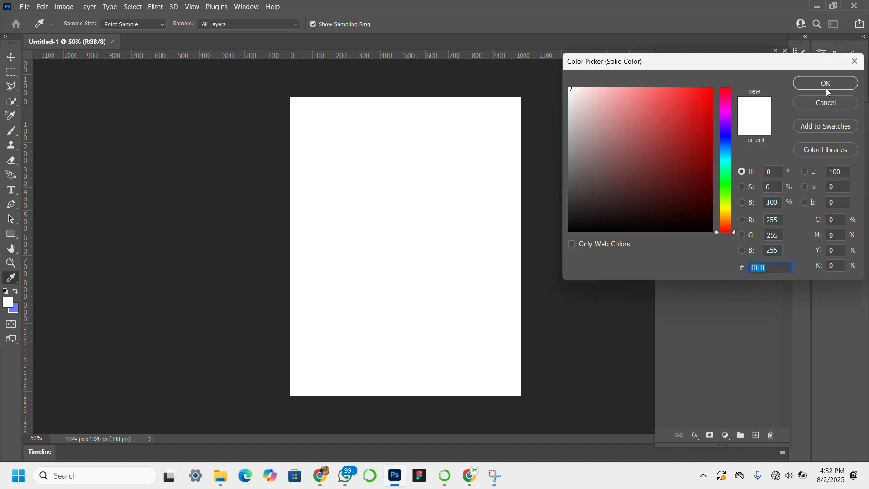
left_click(826, 86)
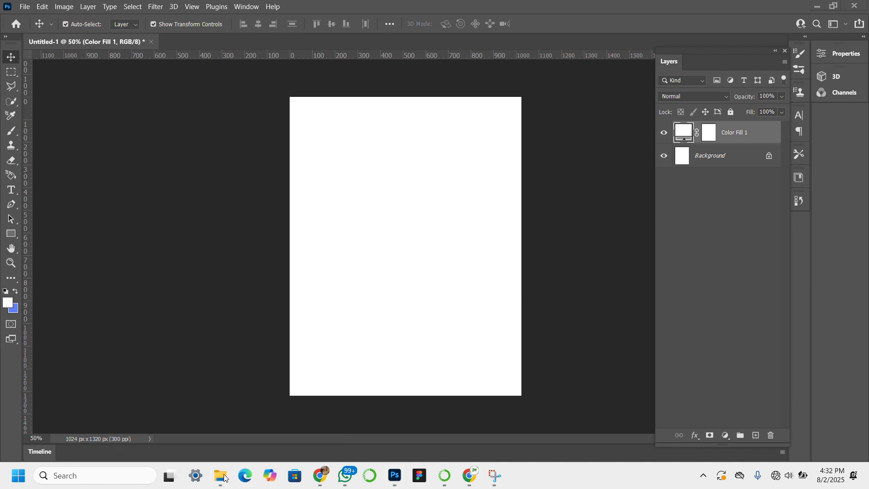
Place all four images from the "violin training" folder in Downloads into the document.
mouse_move(222, 476)
left_click(185, 428)
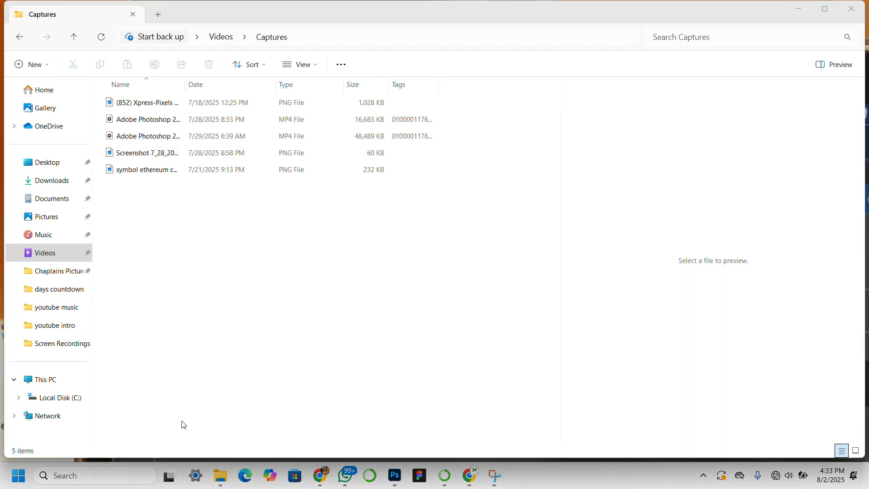
left_click(56, 187)
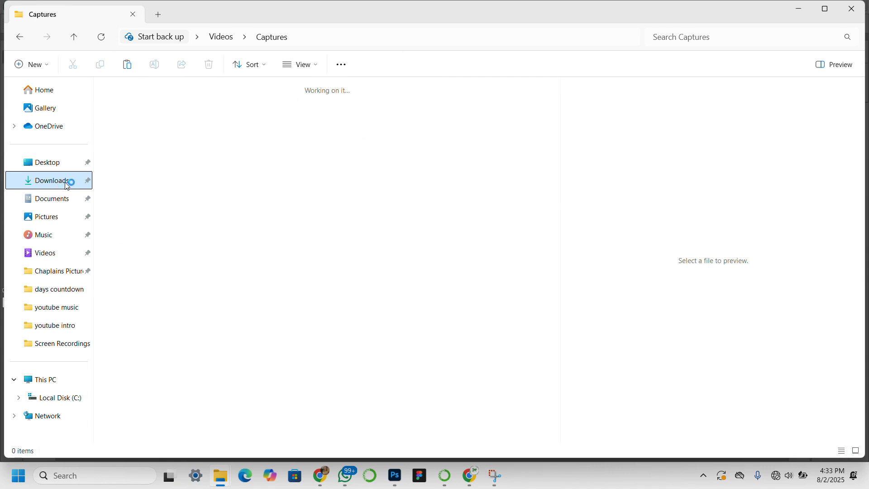
left_click(388, 123)
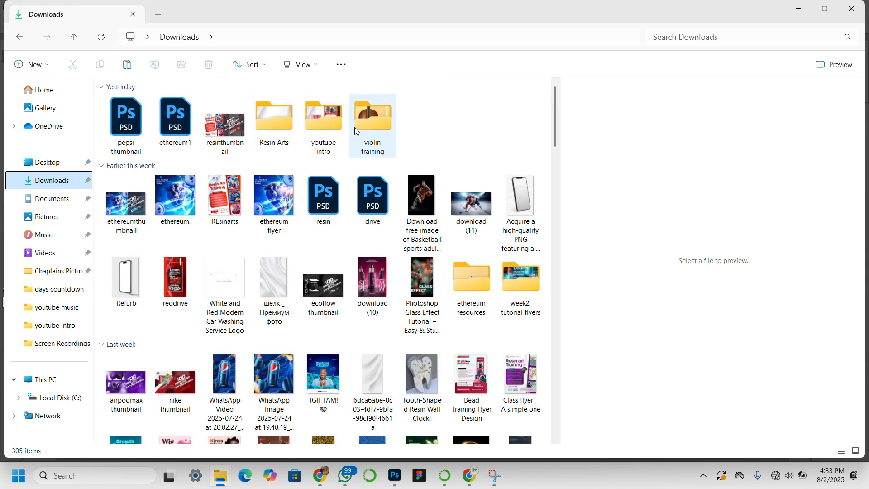
double_click(389, 126)
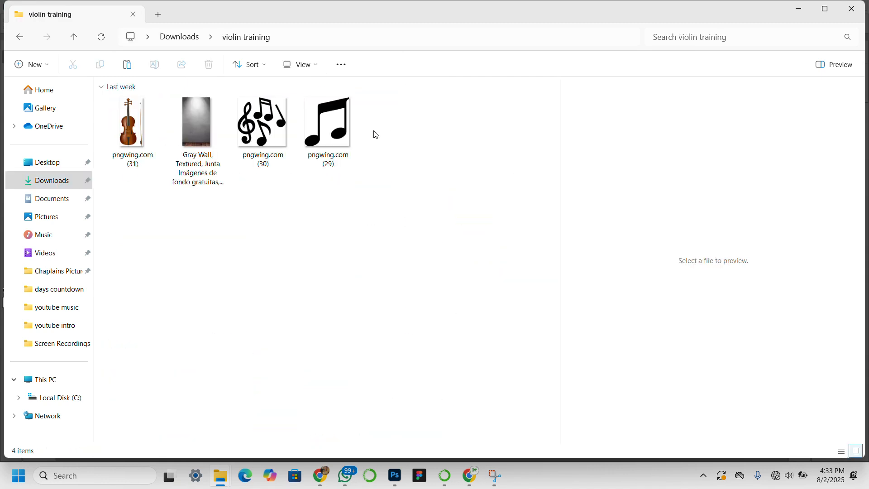
key("ctrl+a")
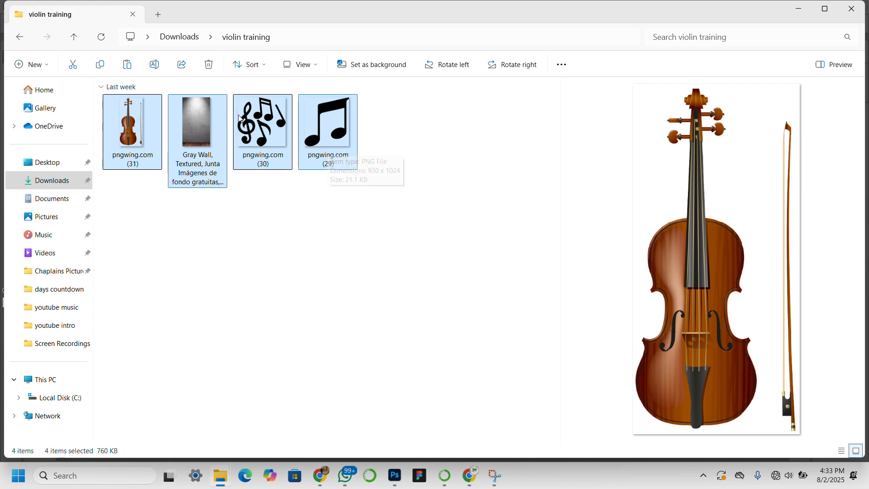
left_click_drag(240, 119, 362, 196)
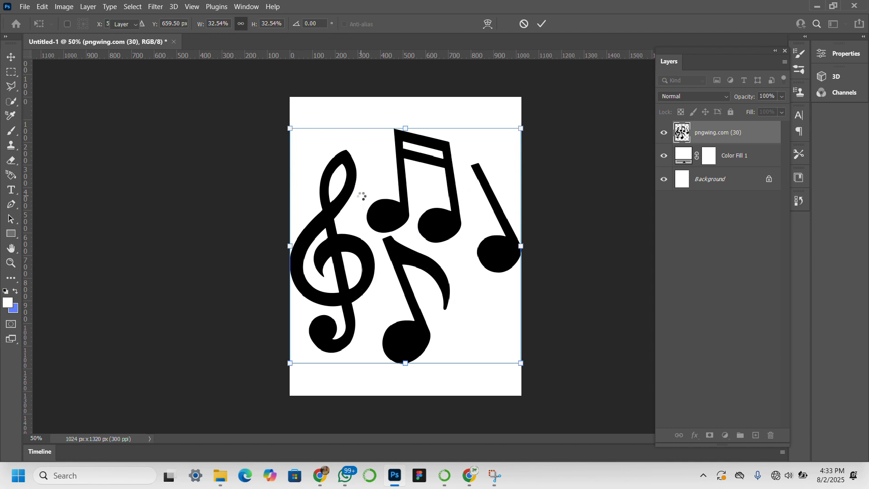
key("Return")
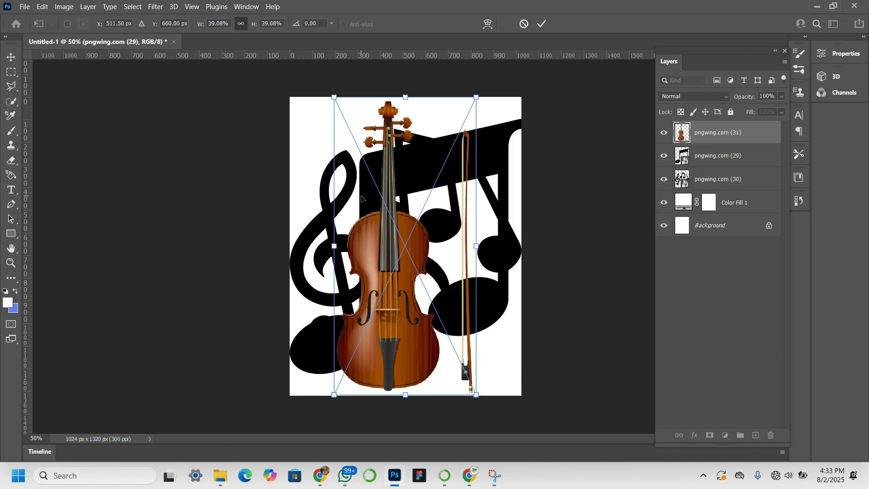
key("Return")
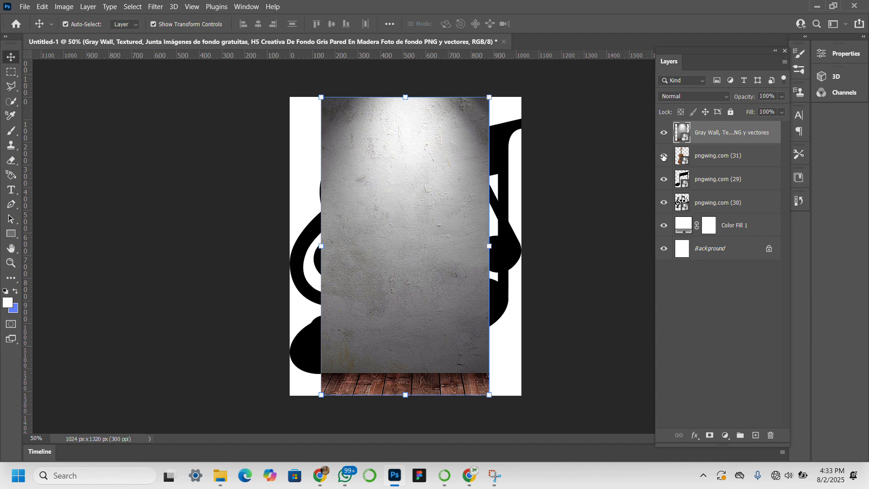
Hide the violin and both music-note layers, and move the gray wall layer directly above Color Fill 1.
left_click(664, 178)
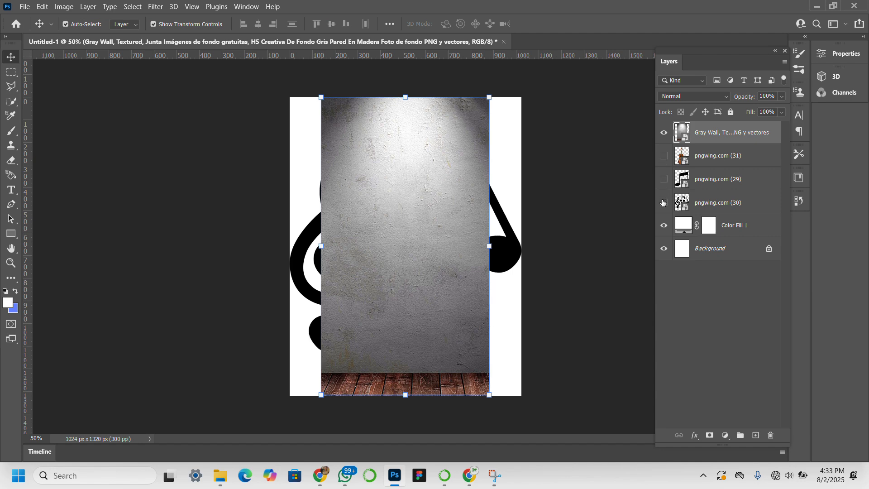
left_click(664, 202)
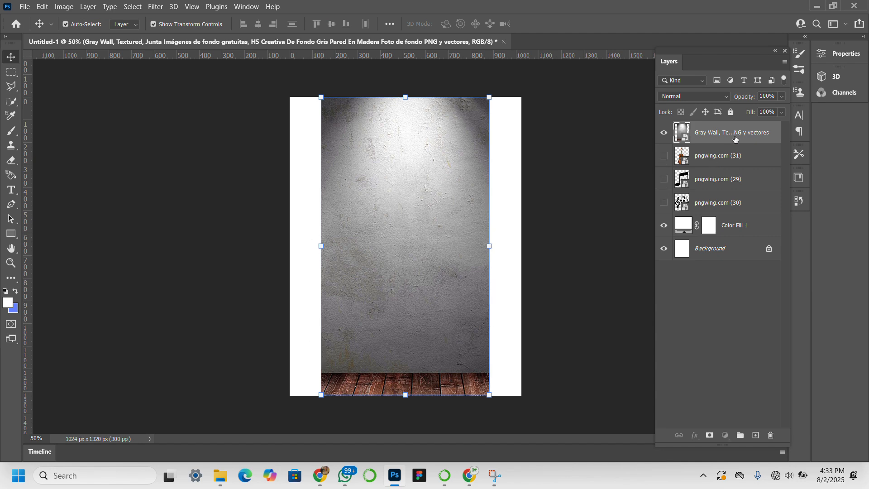
left_click_drag(736, 139, 734, 221)
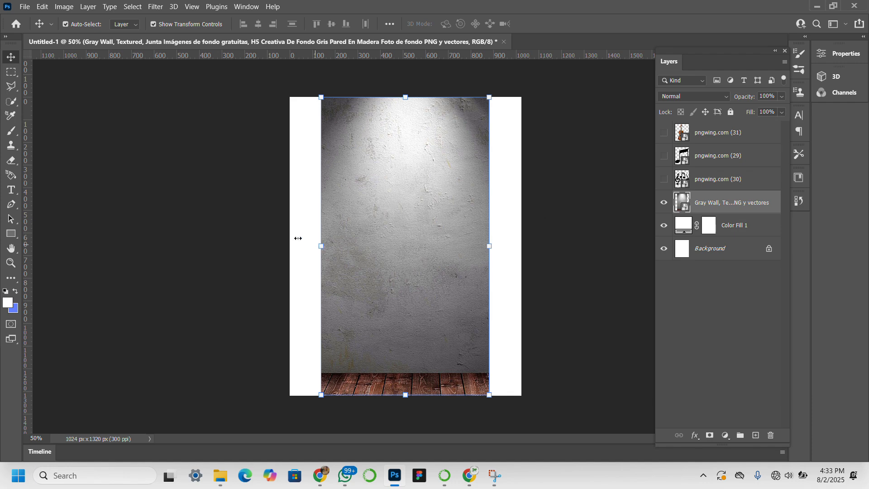
Fit the gray wall image to the canvas width at about 78.77%, shifted down to Y 766 px, and set its blend mode to Overlay.
left_click_drag(298, 238, 290, 240)
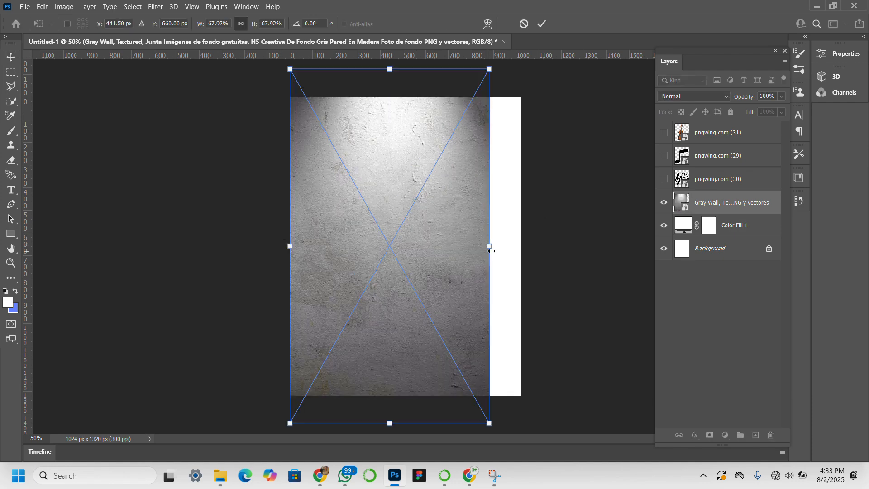
left_click_drag(492, 250, 524, 247)
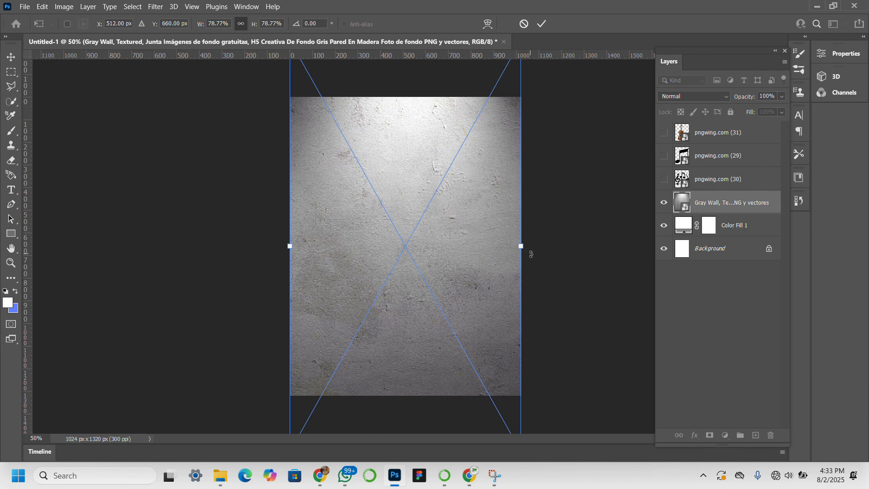
left_click_drag(459, 222, 458, 245)
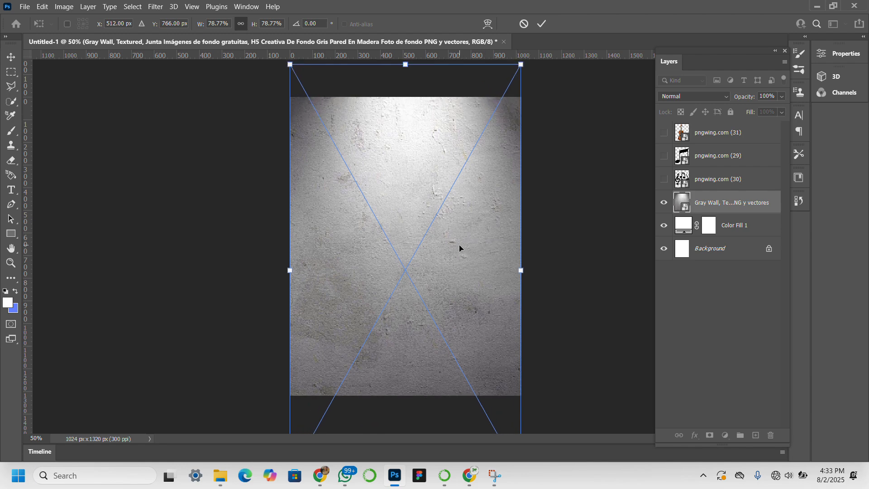
key("Return")
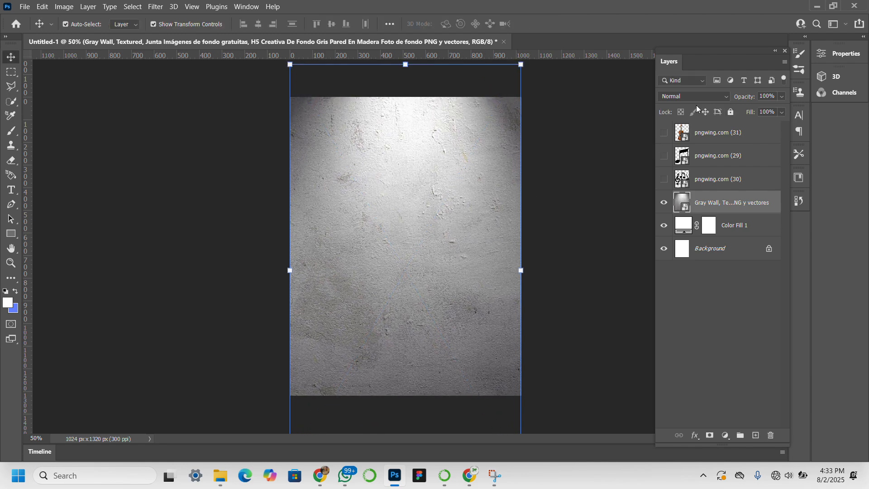
left_click(695, 96)
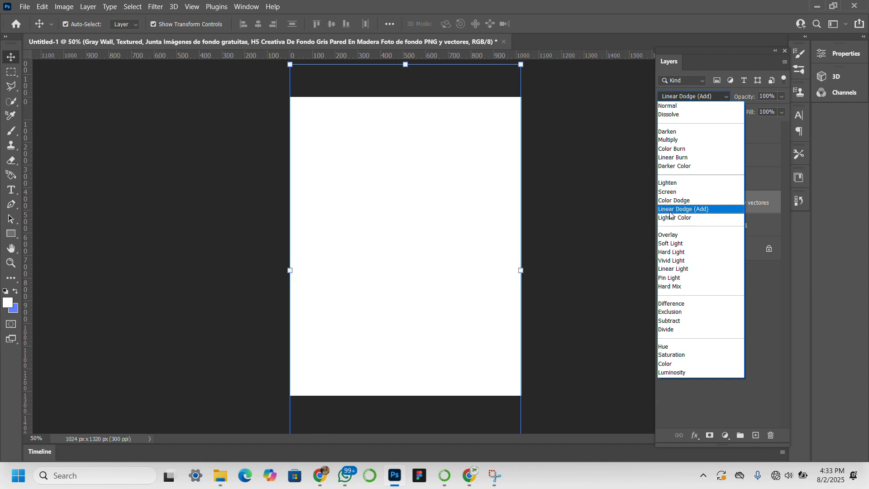
left_click(677, 235)
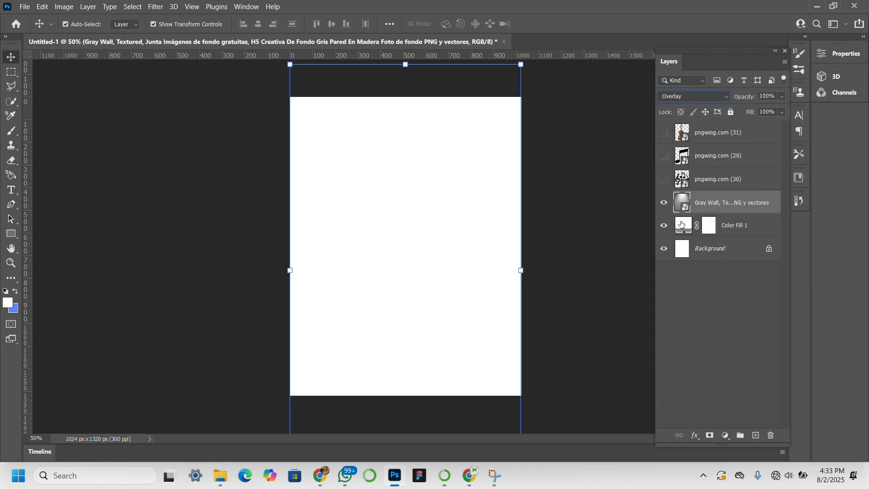
Change the colour of the Color Fill 1 layer to light gray c5c5c5.
left_click(682, 225)
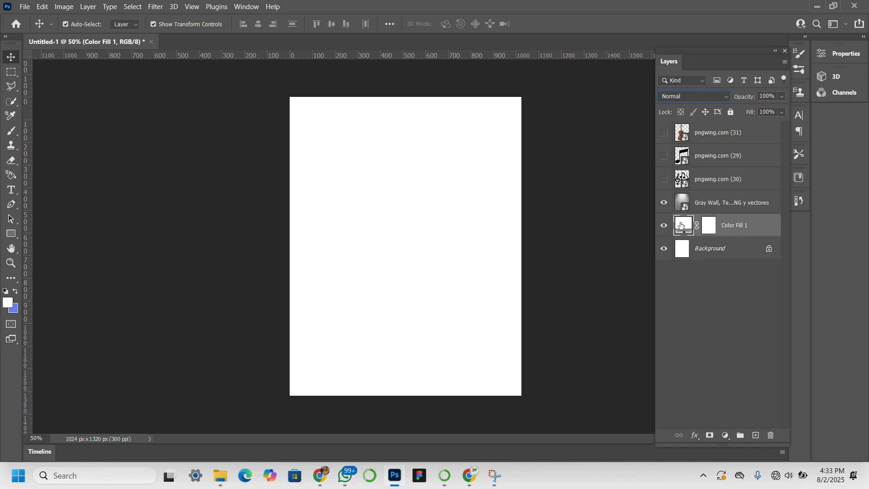
double_click(681, 225)
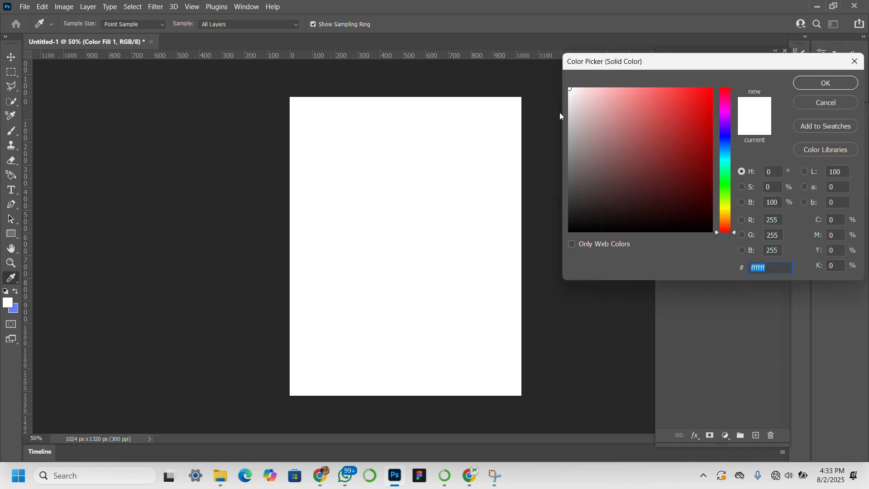
left_click(571, 112)
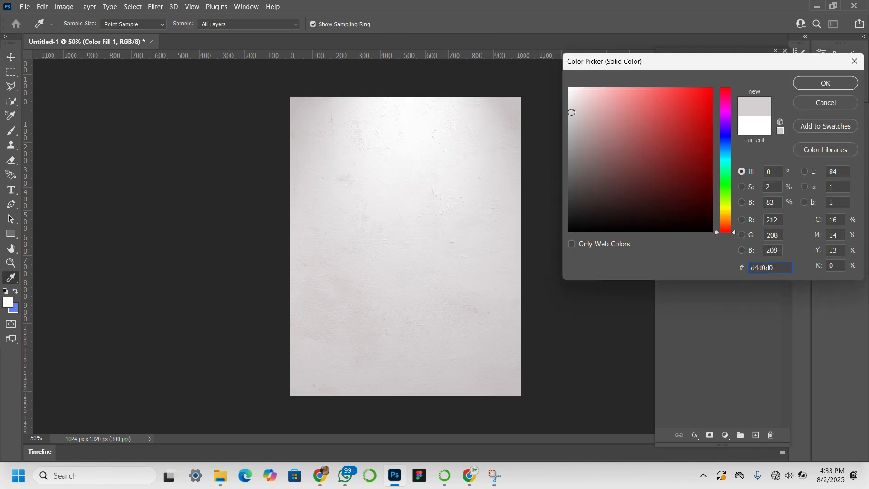
left_click_drag(571, 112, 567, 120)
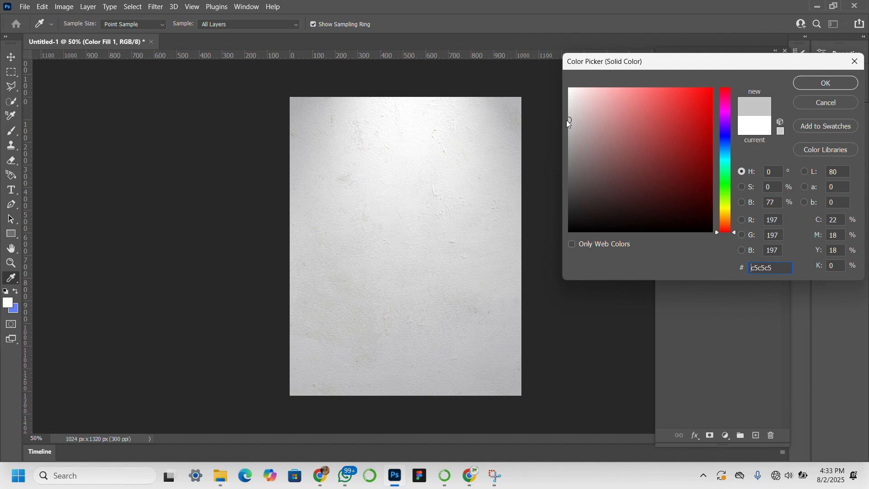
left_click(814, 83)
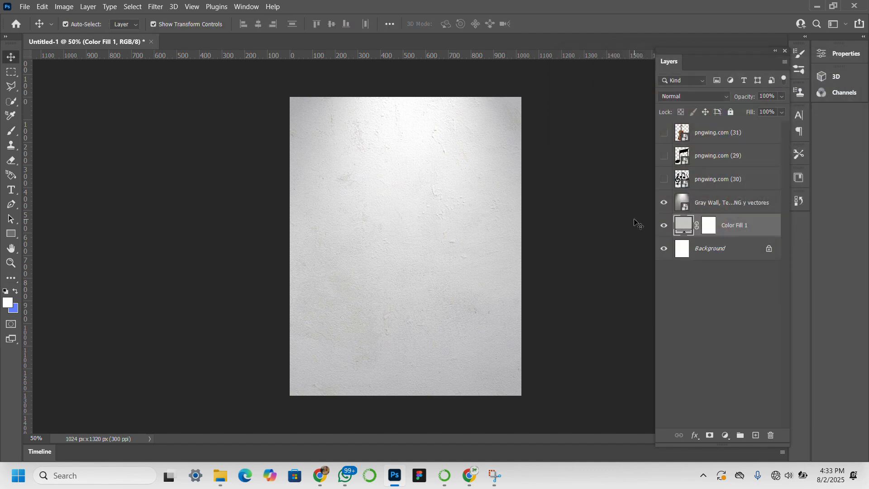
left_click(608, 189)
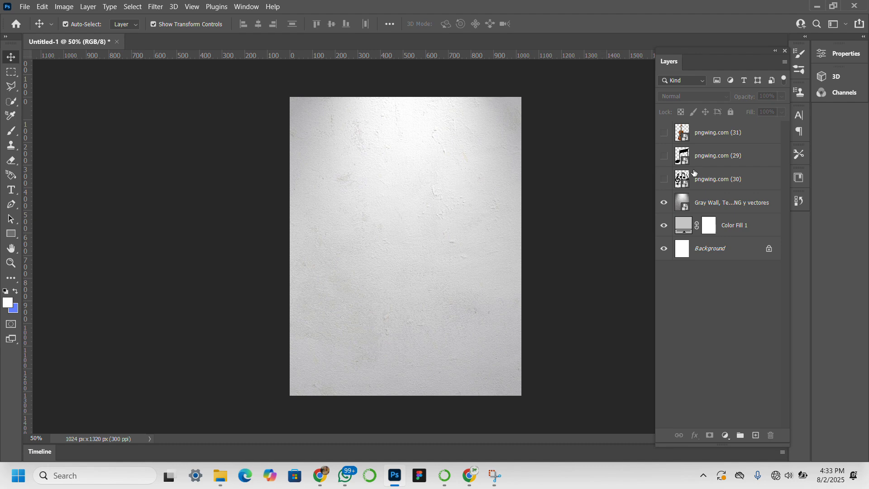
Show the violin layer and add a layer mask to it.
left_click(663, 134)
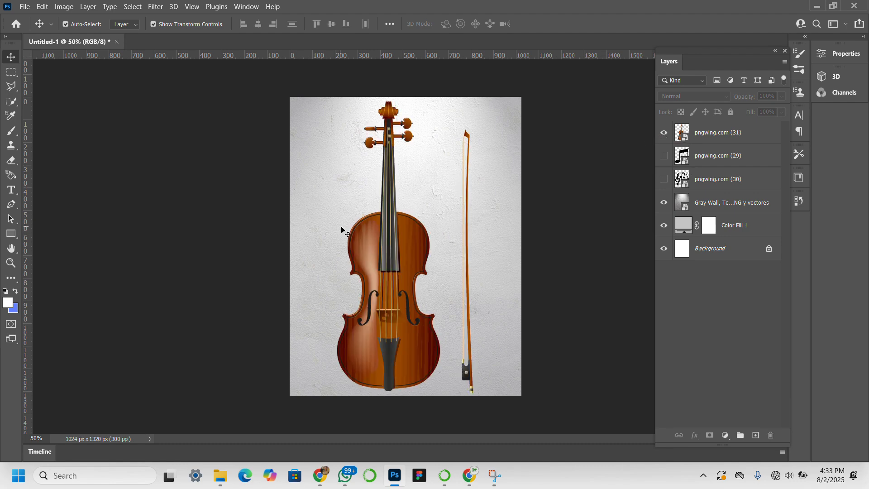
left_click(394, 247)
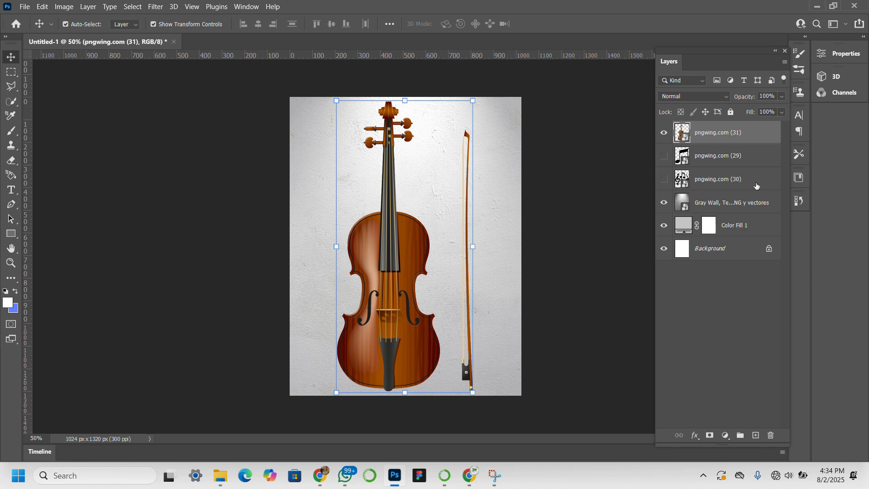
left_click(710, 435)
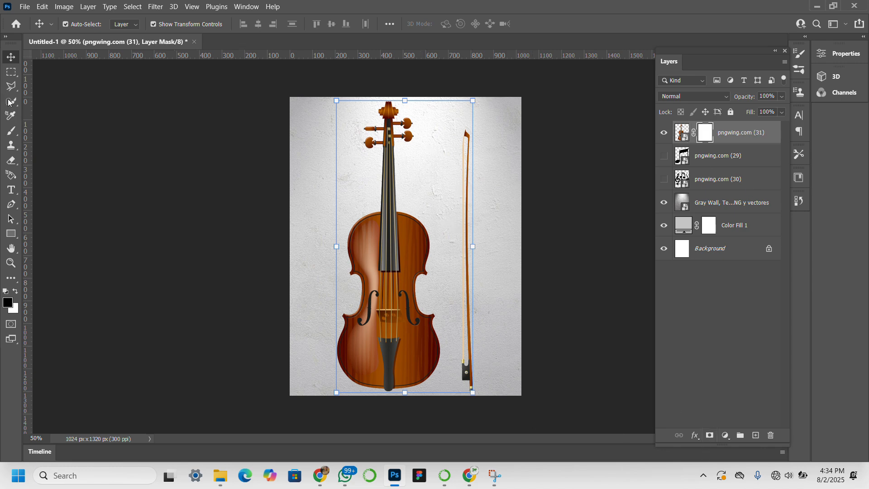
Paint the bow beside the violin out on the layer mask with a hard-edged black 175 px brush.
left_click(11, 131)
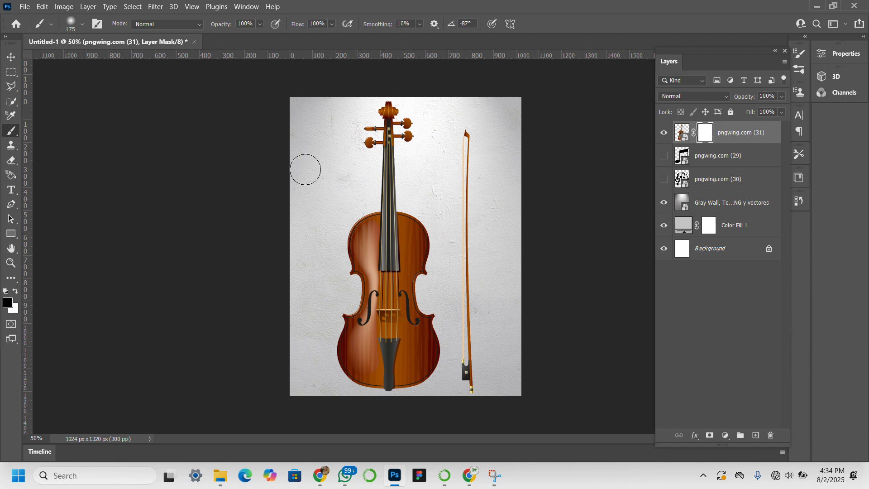
left_click(83, 25)
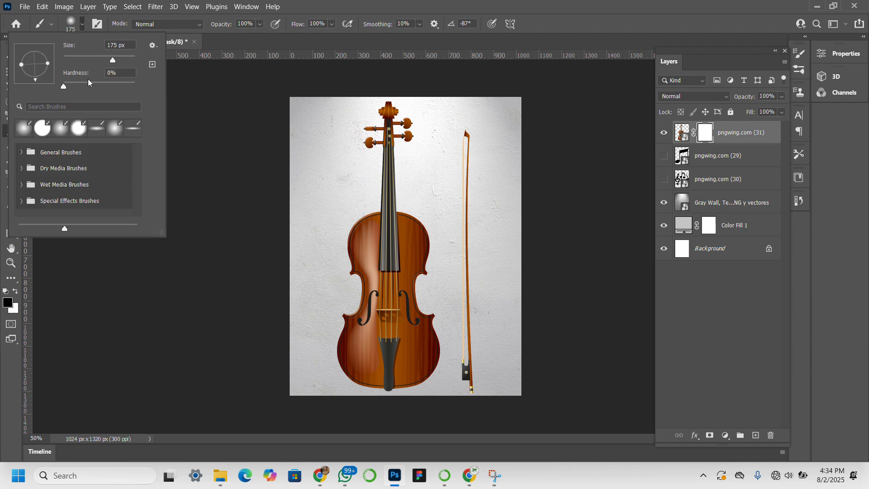
left_click(135, 84)
left_click_drag(135, 85, 140, 85)
left_click(462, 139)
mouse_move(475, 135)
left_mouse_down()
mouse_move(488, 223)
mouse_move(478, 174)
mouse_move(466, 206)
mouse_move(475, 401)
left_mouse_up()
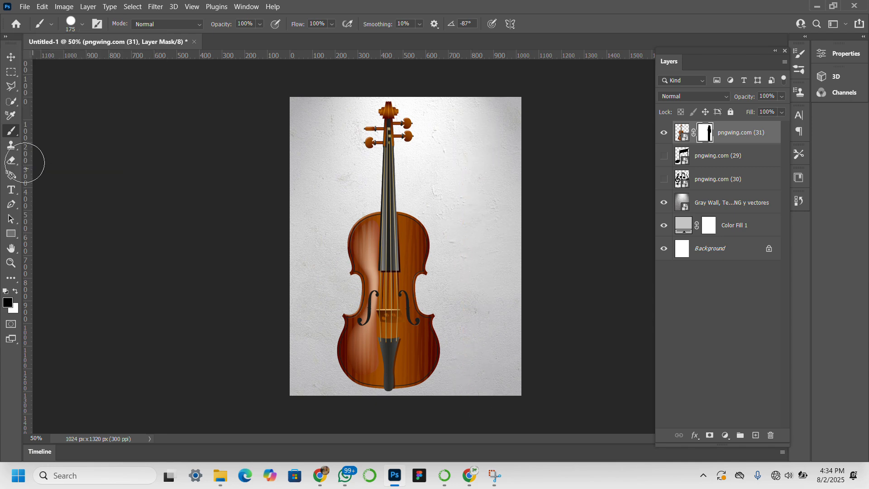
left_click(11, 57)
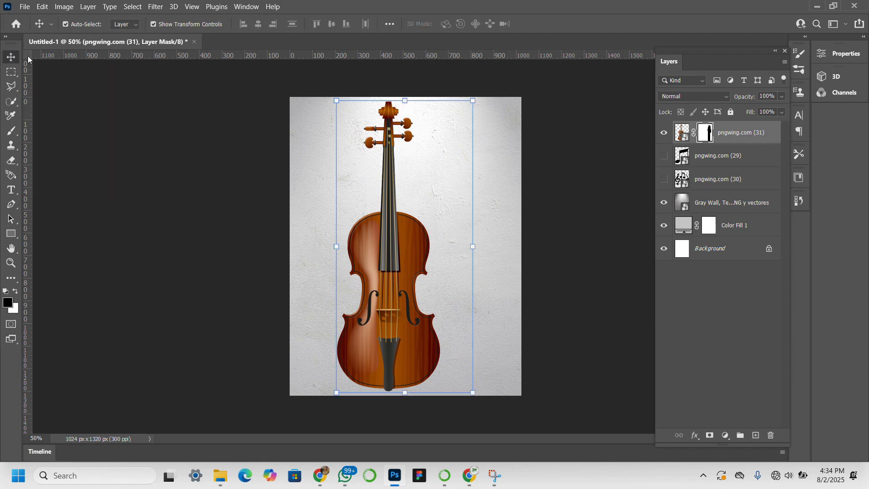
Scale the violin down proportionally and move it to about the centre of the canvas.
left_click_drag(404, 99, 408, 154)
left_click_drag(380, 257, 389, 236)
key("Return")
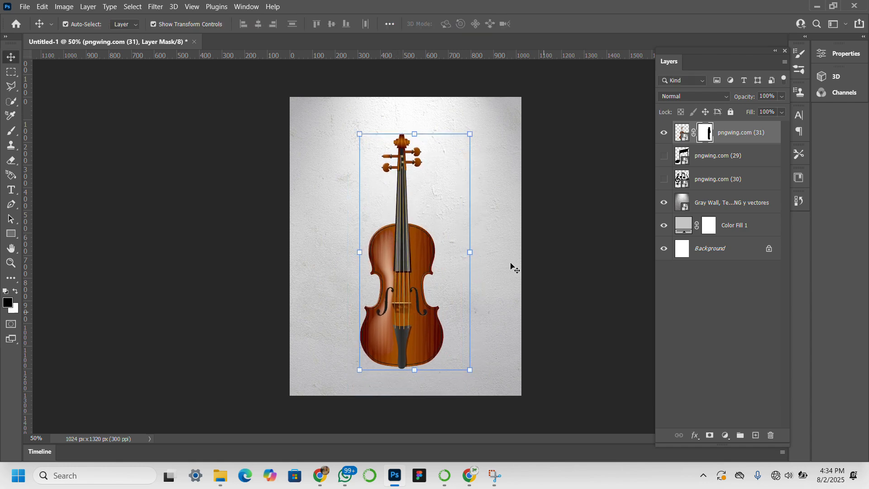
left_click(595, 265)
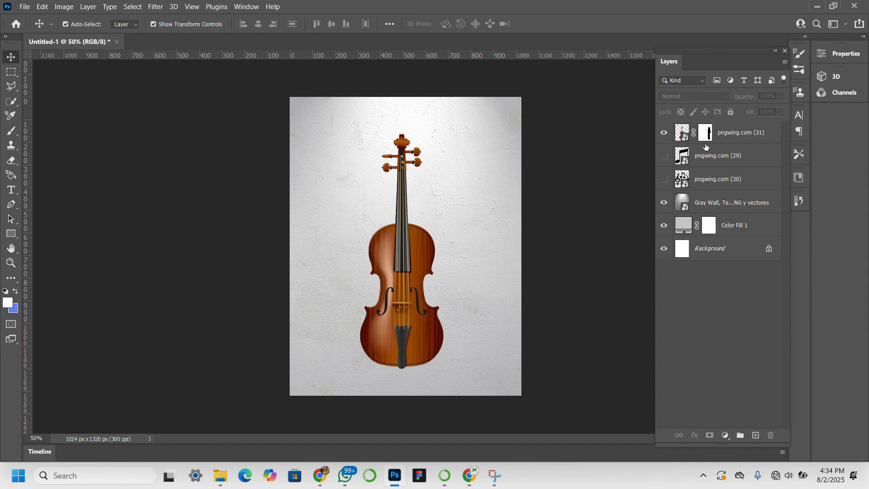
Create a new layer above the violin layer and set the Brush tool's foreground colour to black 000000.
left_click(757, 138)
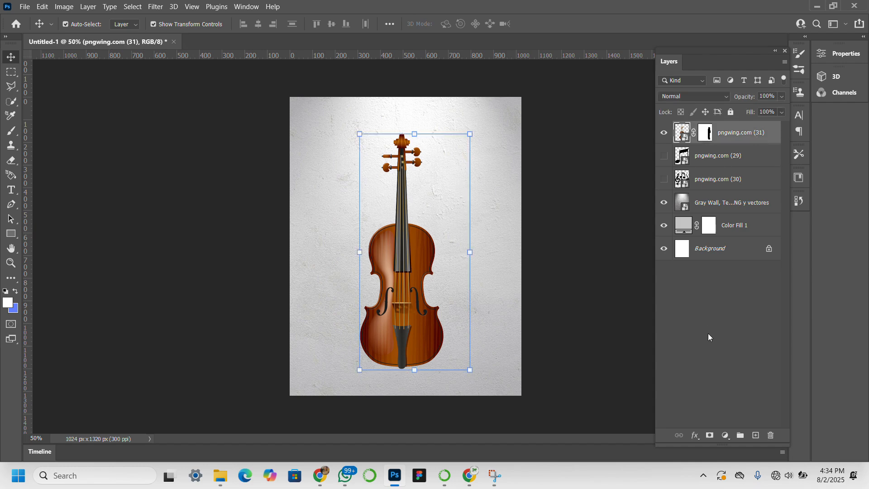
left_click(761, 434)
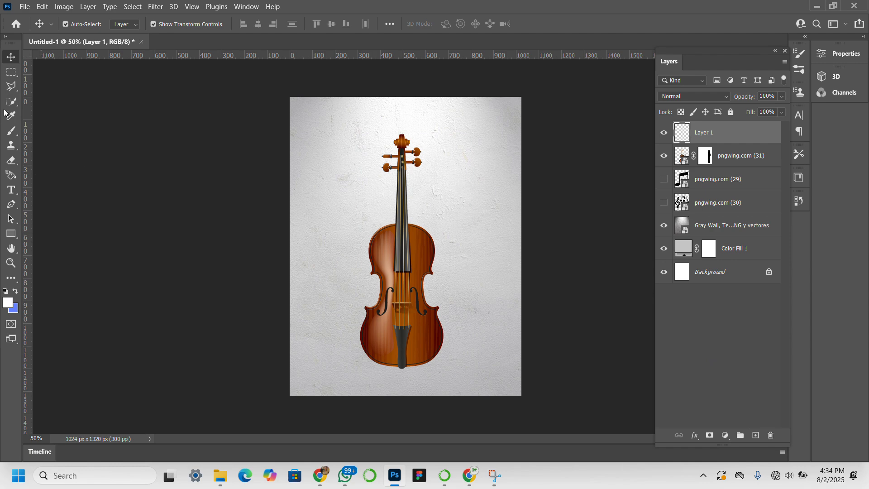
left_click(12, 131)
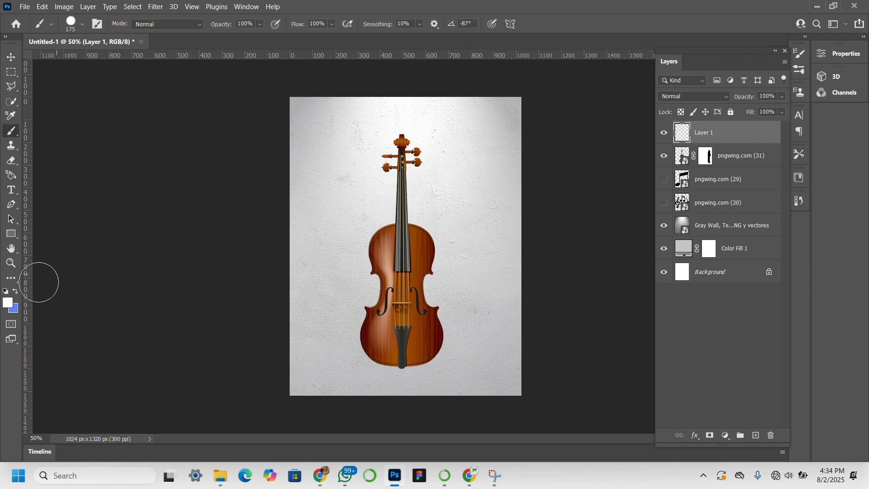
left_click(8, 302)
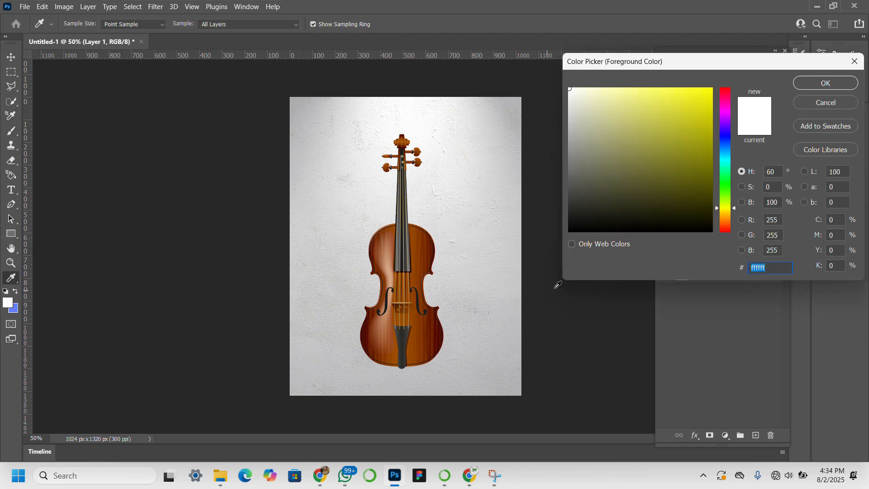
left_click(569, 231)
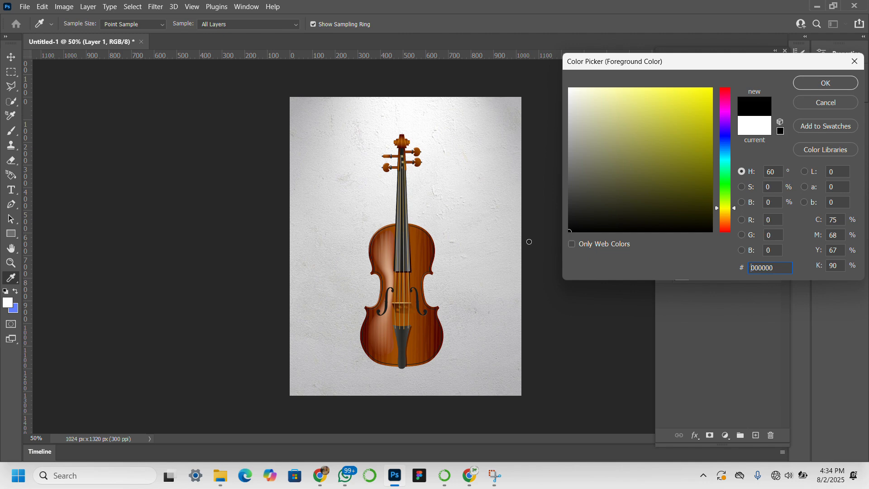
key("Return")
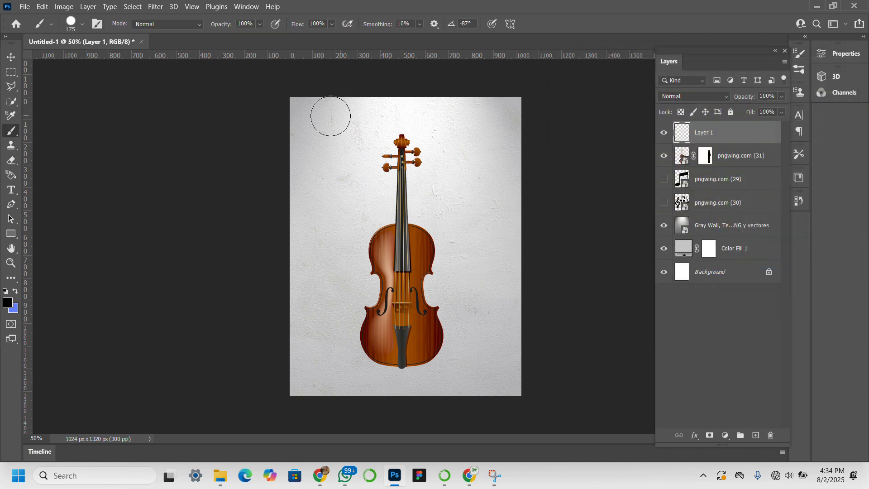
Paint a single soft black dab over the middle of the violin with a 700 px brush at 0% hardness.
left_click(79, 26)
left_click_drag(135, 86, 44, 86)
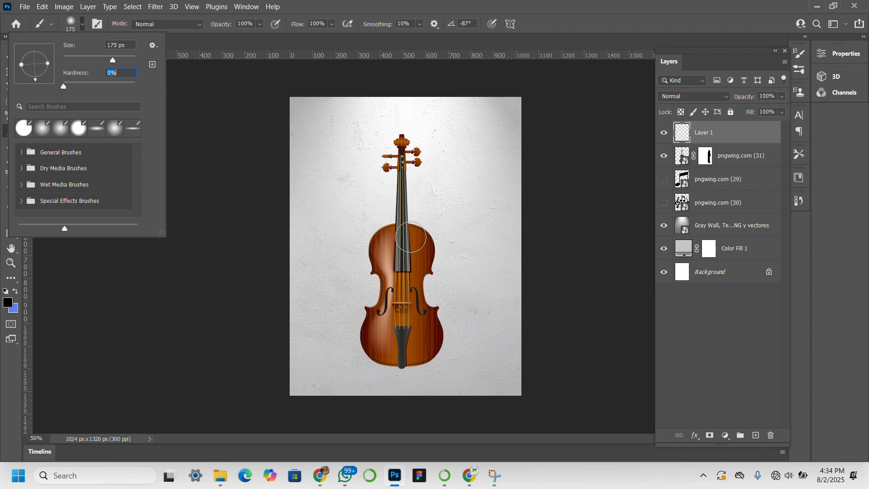
left_click(217, 152)
key("bracketright")
key("bracketright")
key("bracketright")
key("bracketright")
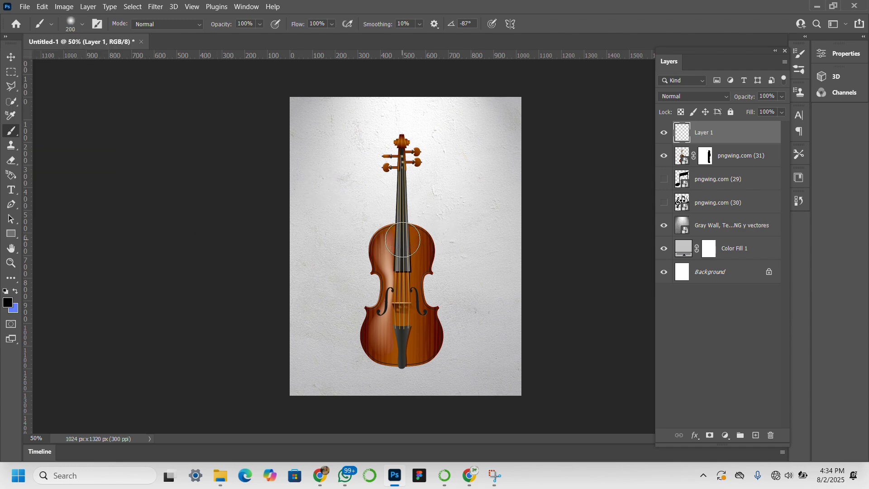
key("bracketright")
key("bracketright")
key("bracketright")
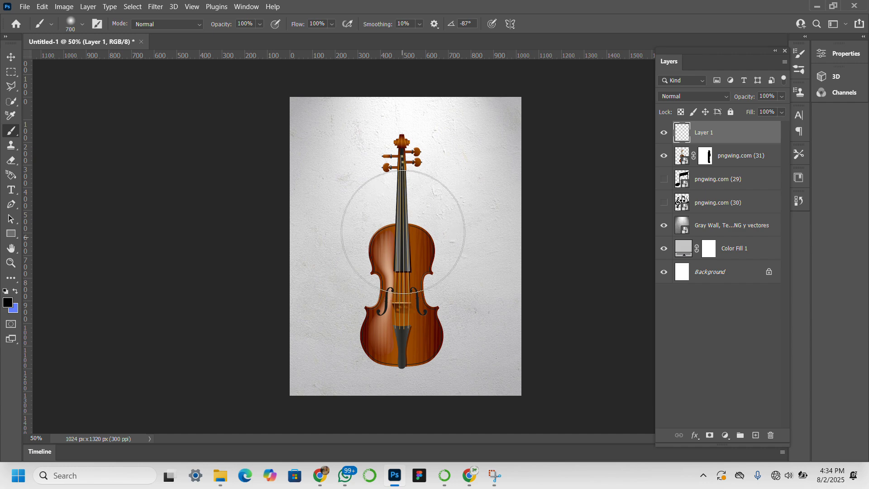
left_click(402, 232)
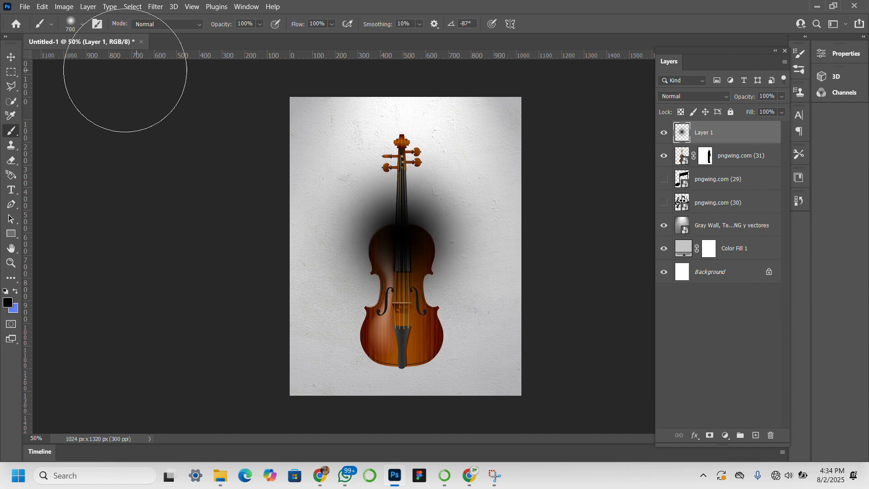
Squash the black dab into a thin shadow, 75.20% wide and 4.51% high with proportions unlinked, and place it just below the violin.
left_click(10, 57)
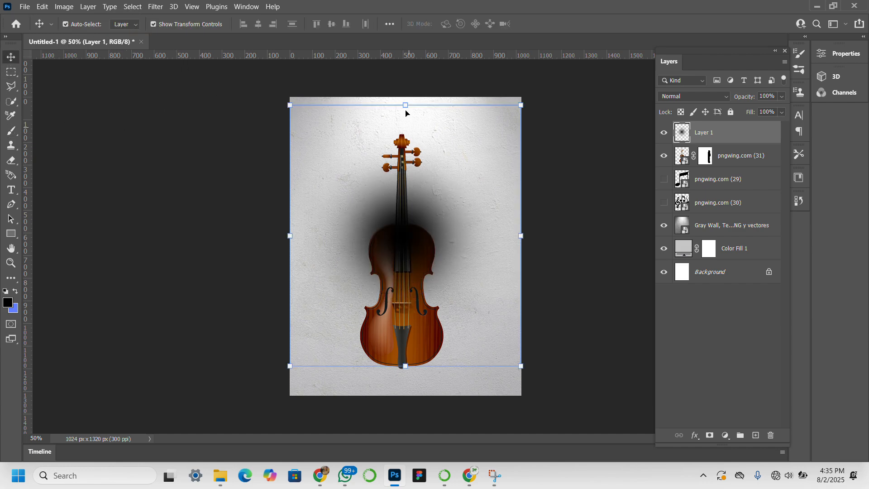
left_click_drag(406, 112, 406, 142)
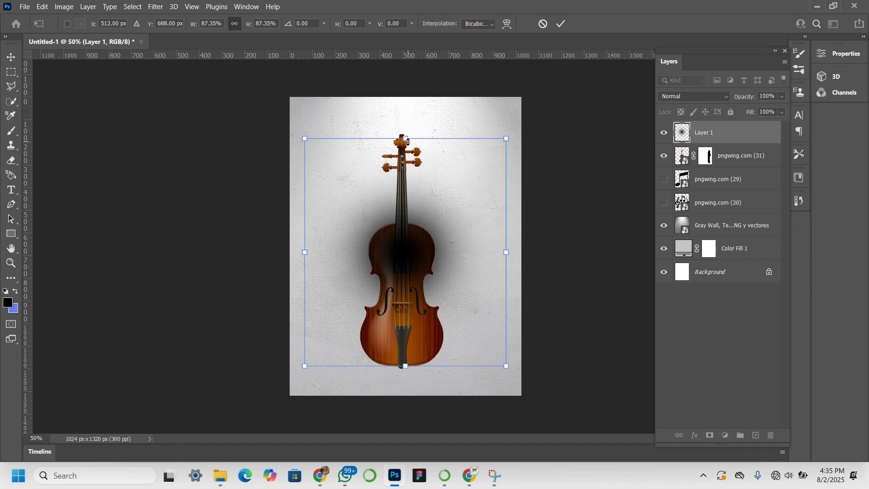
left_click(235, 28)
left_click_drag(409, 138, 426, 343)
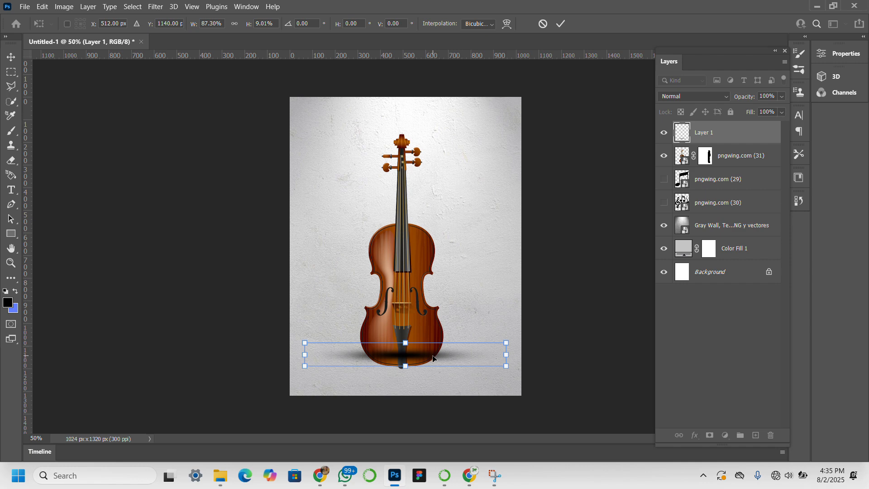
left_click_drag(433, 358, 405, 370)
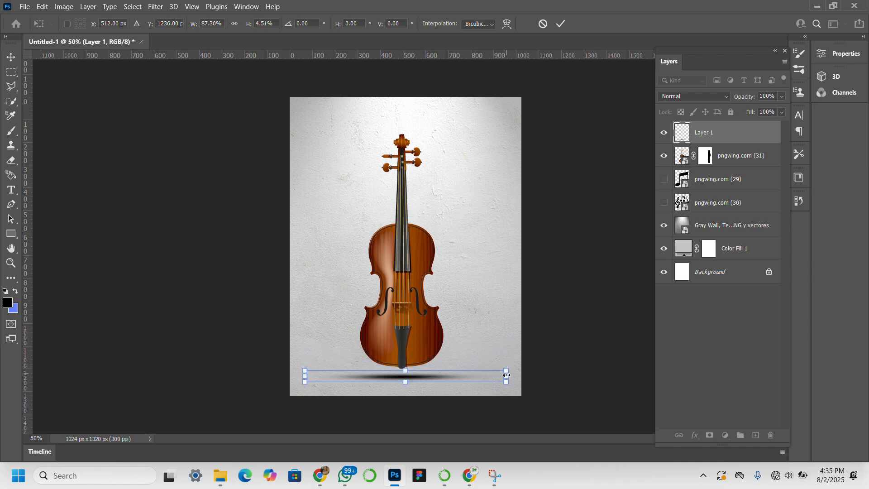
left_click_drag(507, 377, 479, 381)
left_click_drag(404, 379, 416, 377)
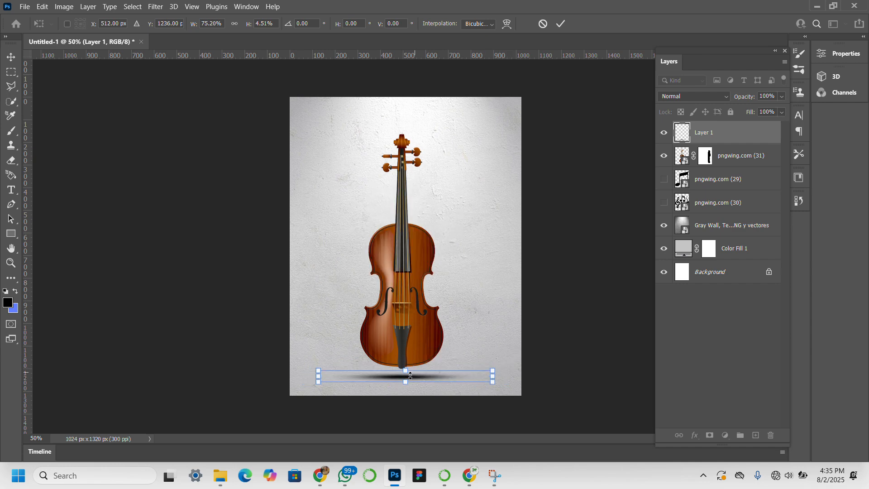
Nudge the shadow up against the violin's base to X 510 px, Y 1220 px, and select the violin layer.
key("Up")
key("Up")
key("Up")
key("Up")
key("Up")
key("Up")
key("Up")
key("Up")
key("Up")
key("Up")
key("Up")
key("Up")
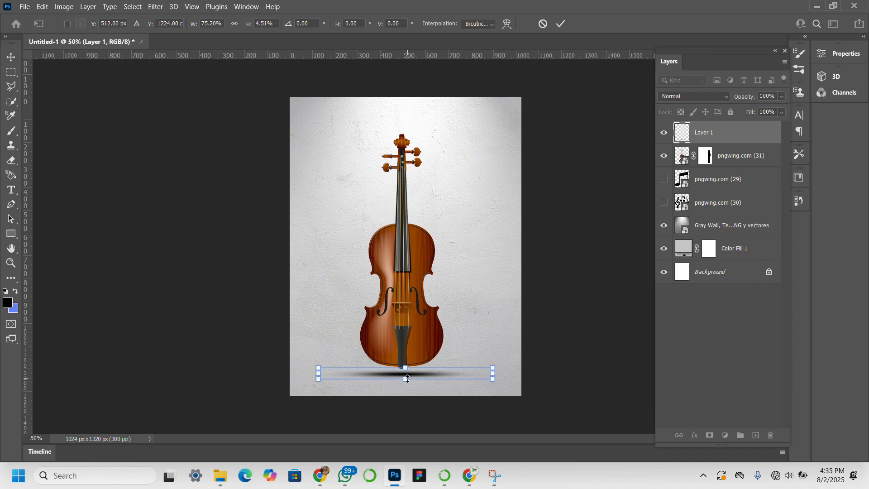
key("Left")
key("Left")
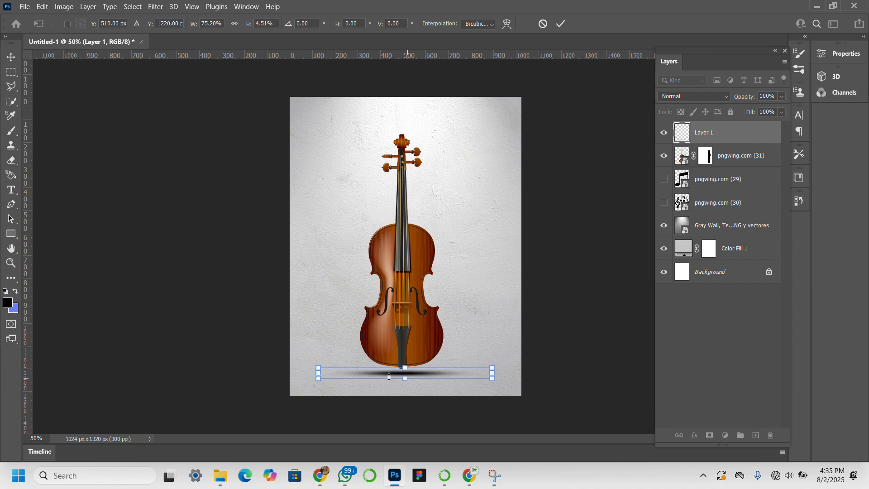
key("Return")
left_click(384, 252)
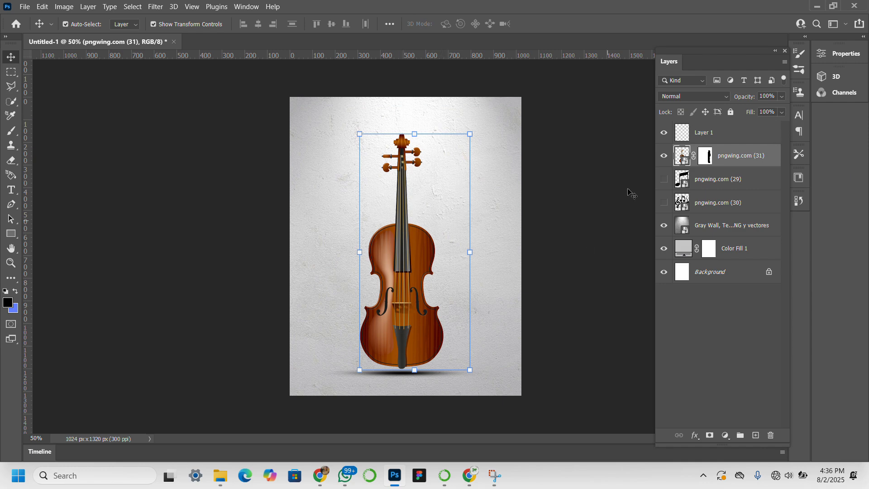
left_click(729, 439)
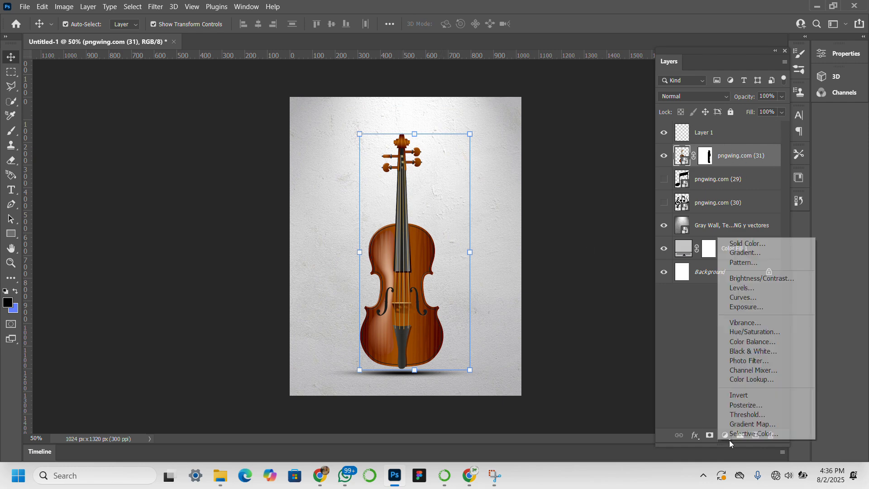
left_click(747, 288)
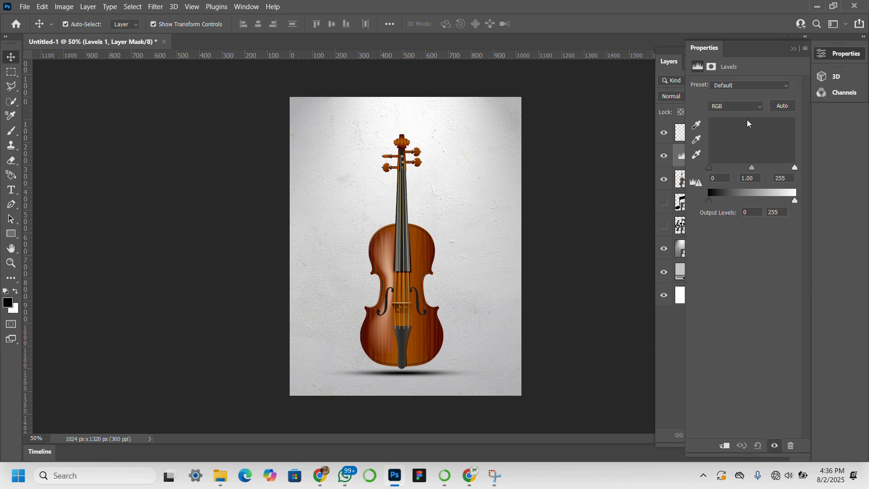
left_click(794, 48)
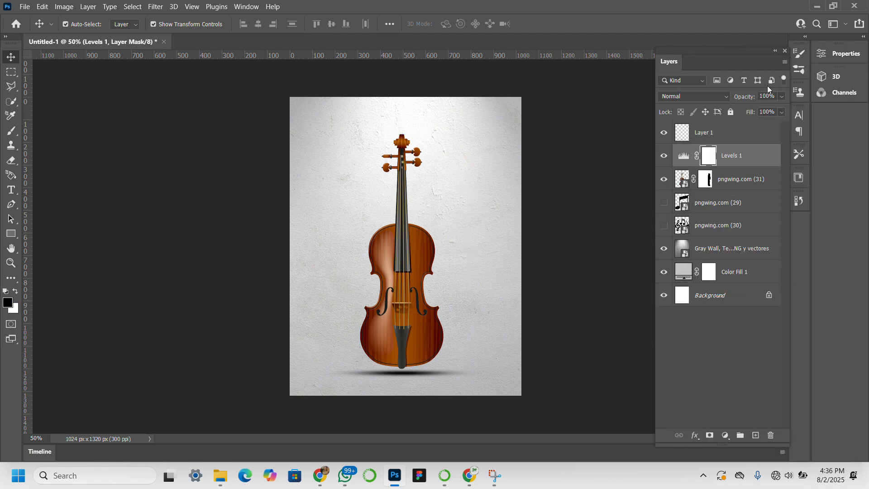
key("Delete")
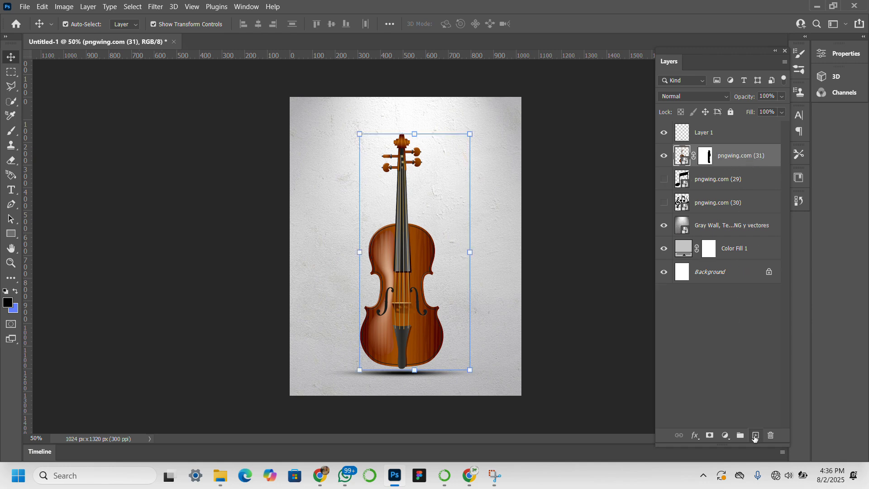
Add a Curves adjustment layer above the violin and pull the RGB curve's midpoint far down to an input of 228.
left_click(725, 436)
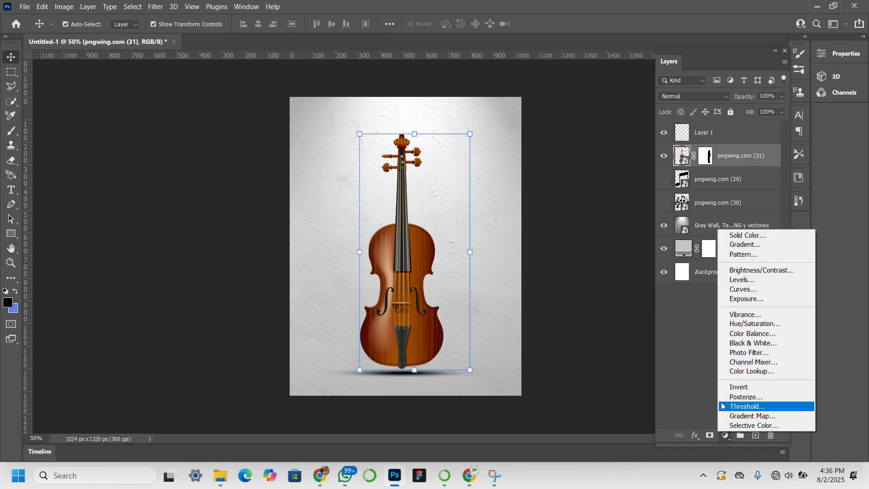
left_click(745, 290)
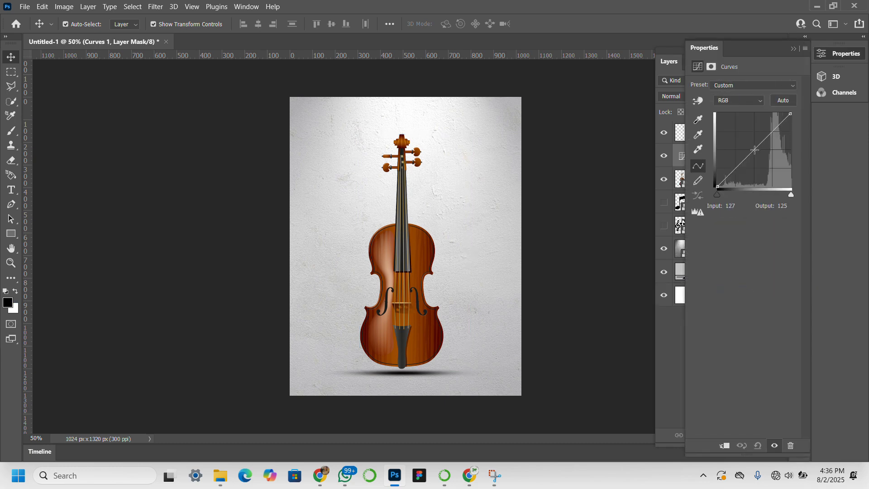
left_click_drag(755, 150, 791, 178)
left_click_drag(752, 155, 787, 182)
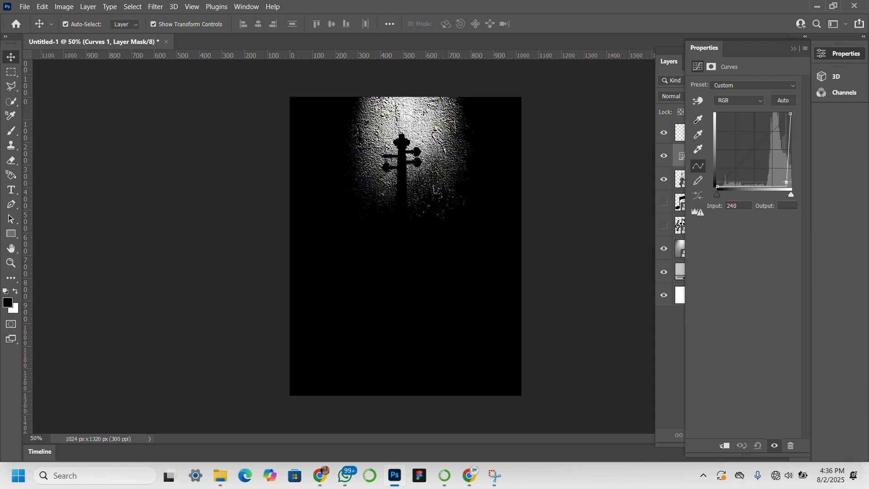
left_click_drag(784, 179, 783, 179)
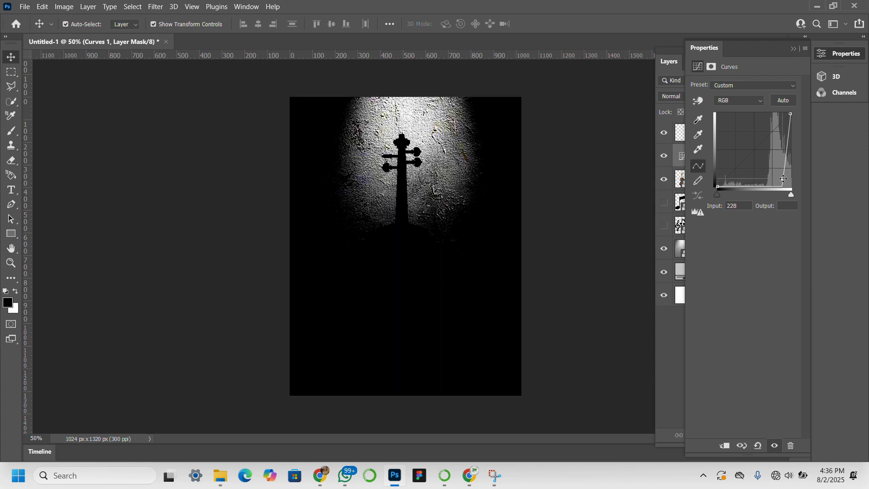
Clip the Curves 1 adjustment layer to the violin layer below it.
left_click(662, 123)
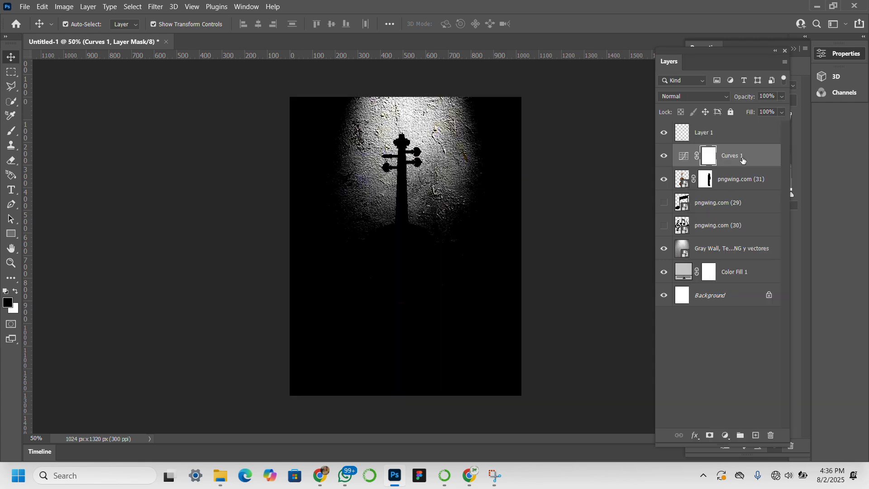
right_click(742, 158)
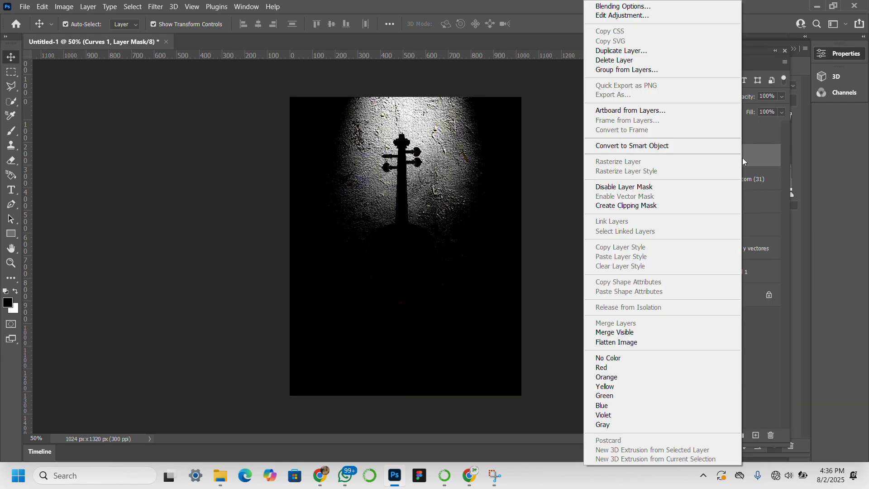
left_click(652, 206)
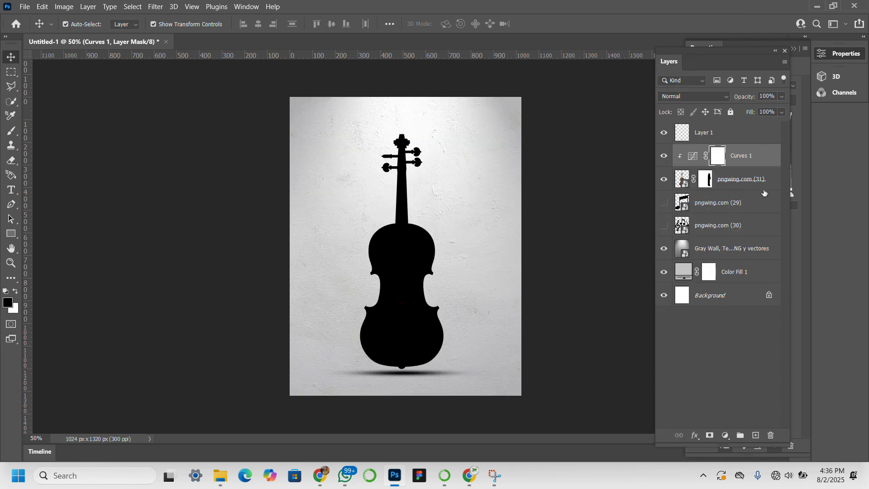
Raise the Curves 1 point to an input of 204 for a smooth darkening of the violin, and bring back the layer list.
left_click(690, 155)
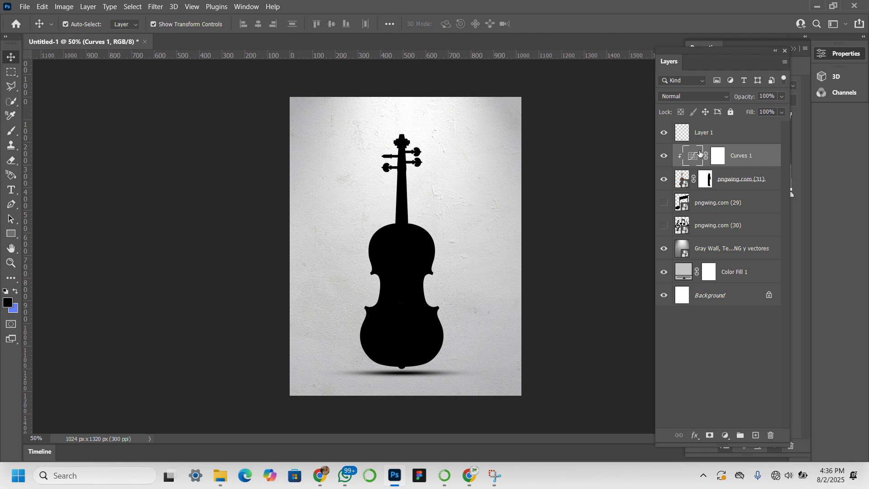
left_click(775, 53)
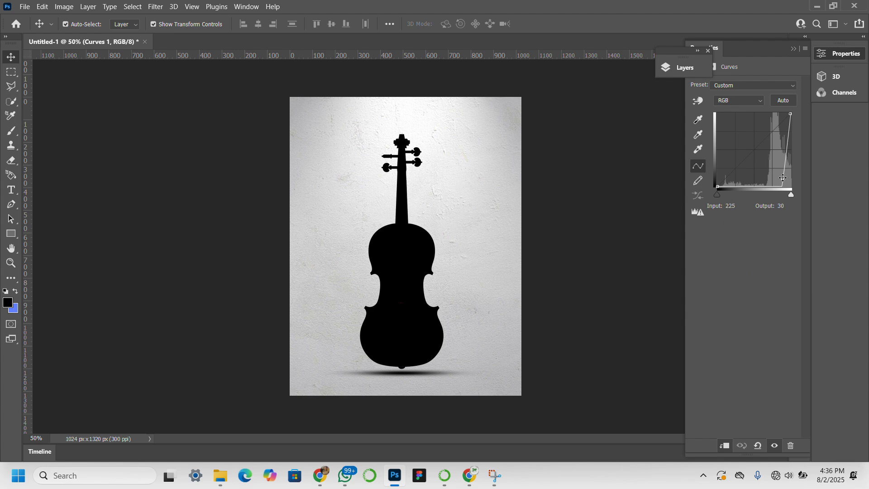
left_click_drag(783, 178, 775, 144)
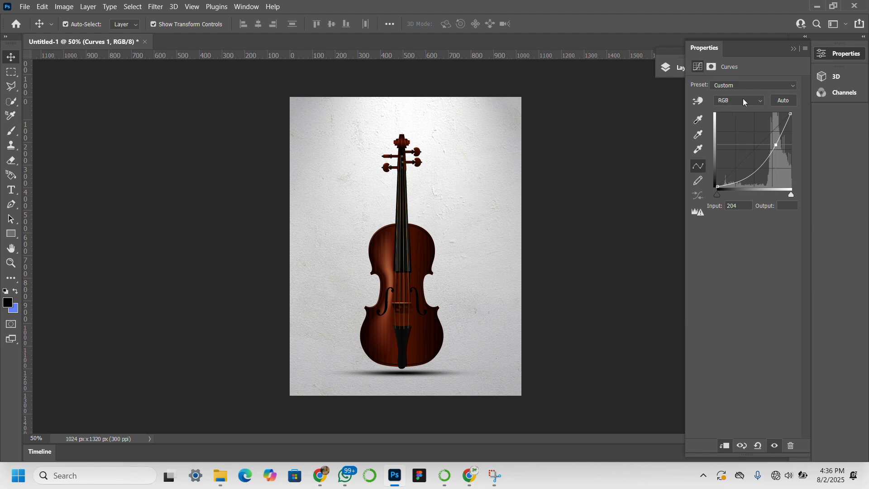
left_click(669, 66)
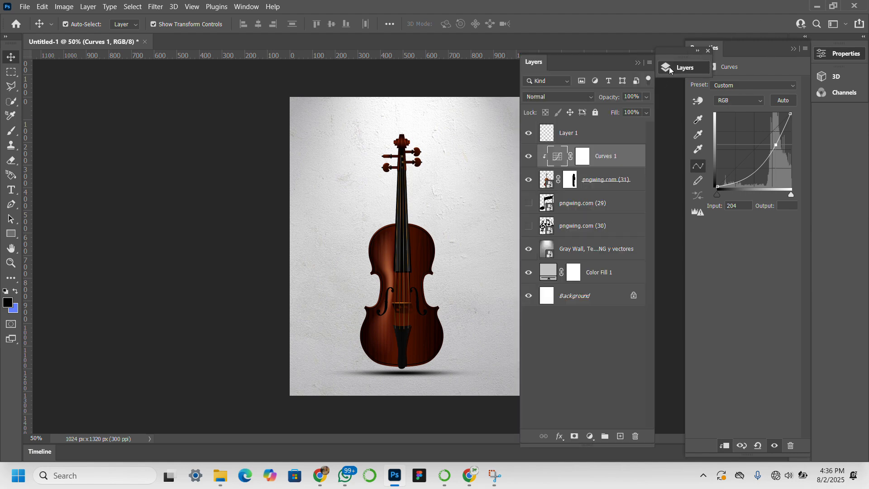
Dock the layer list beside the adjustment properties and invert the Curves 1 layer mask to black.
left_click_drag(614, 61, 765, 53)
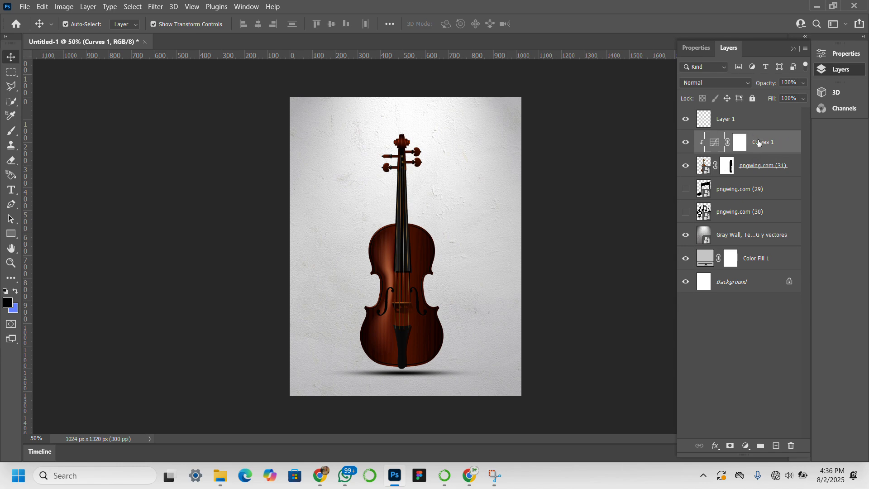
left_click(743, 163)
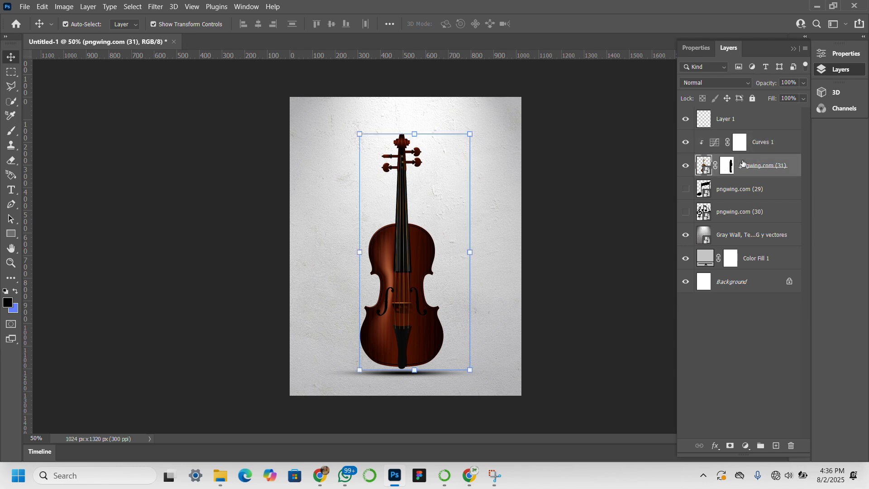
left_click(737, 144)
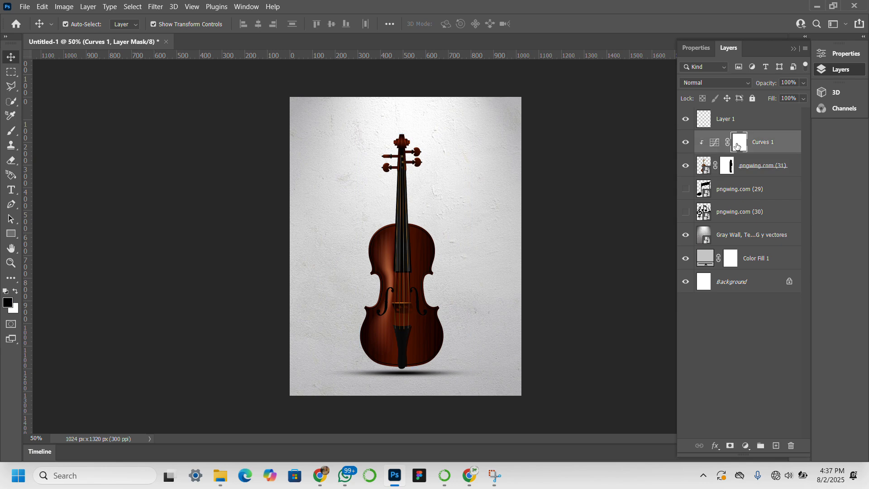
key("ctrl+i")
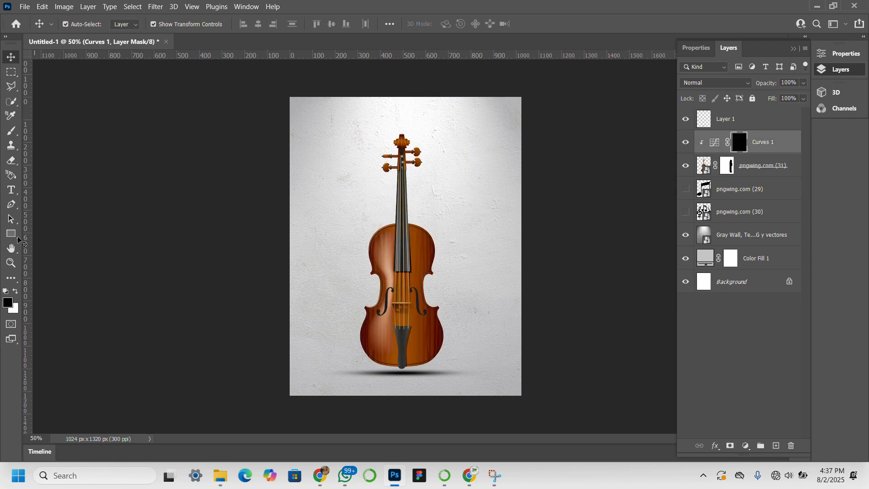
Paint white on the Curves 1 mask along the violin's bottom edge with the Brush tool at size 300.
left_click(11, 131)
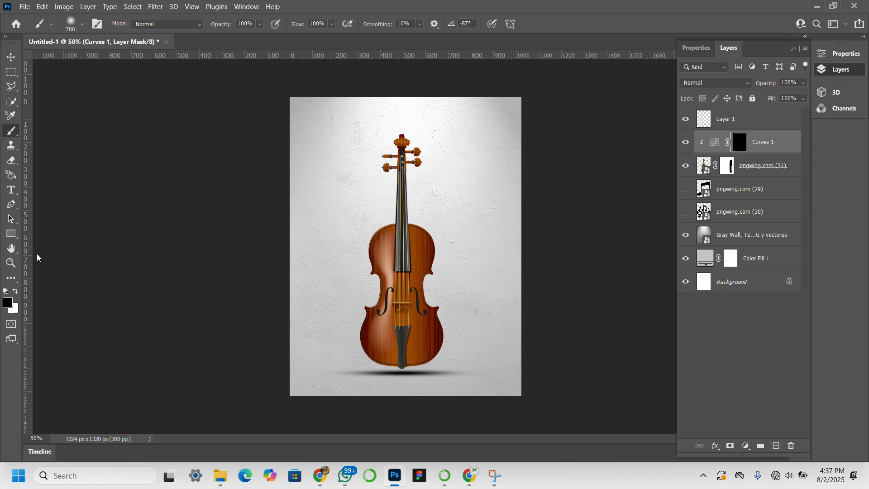
left_click(16, 311)
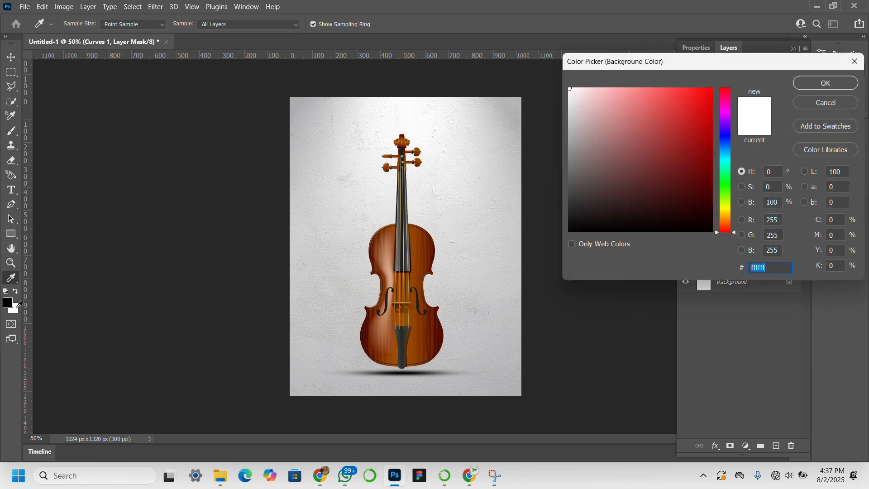
left_click(16, 291)
left_click(826, 103)
key("b")
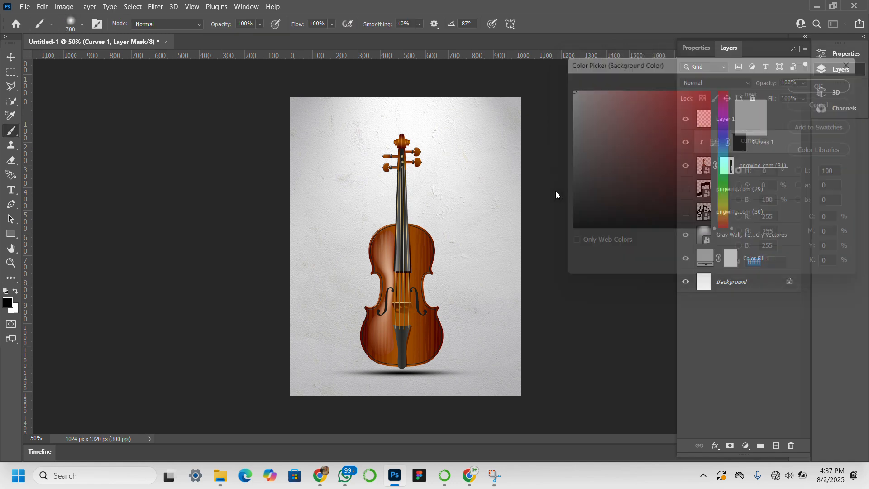
left_click(16, 292)
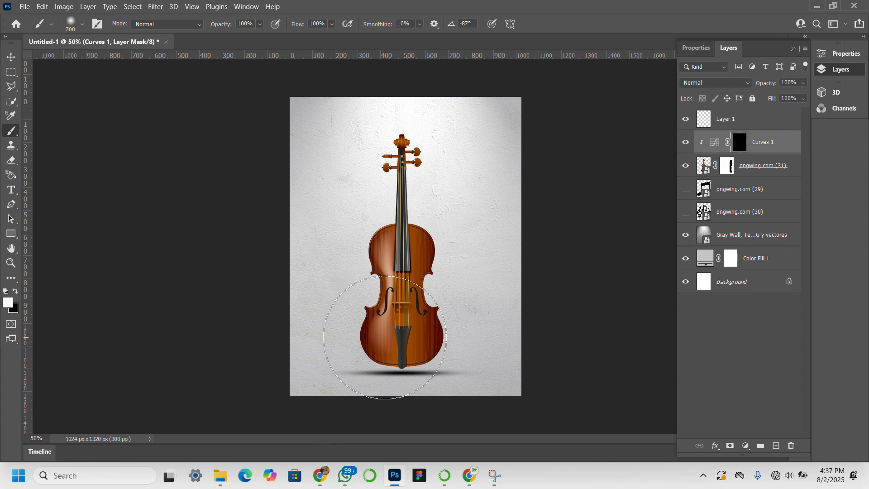
key("bracketleft")
key("bracketleft")
key("bracketleft")
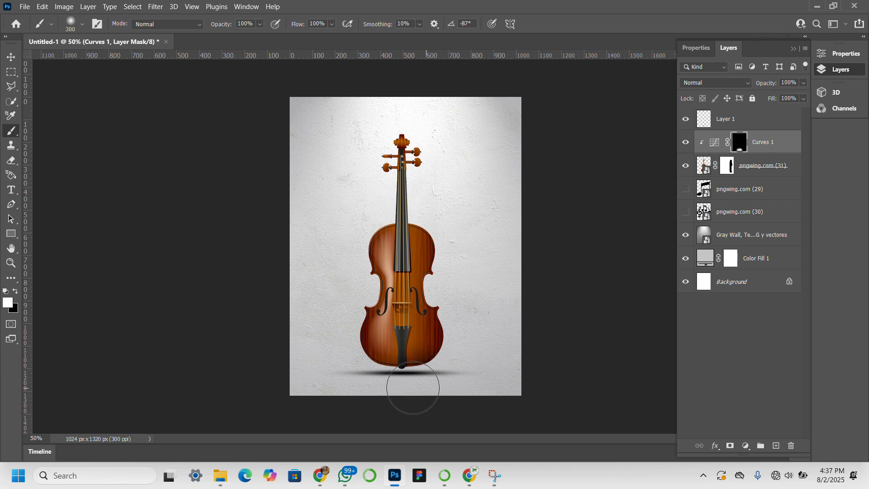
mouse_move(382, 385)
left_mouse_down()
mouse_move(359, 380)
mouse_move(384, 385)
left_mouse_up()
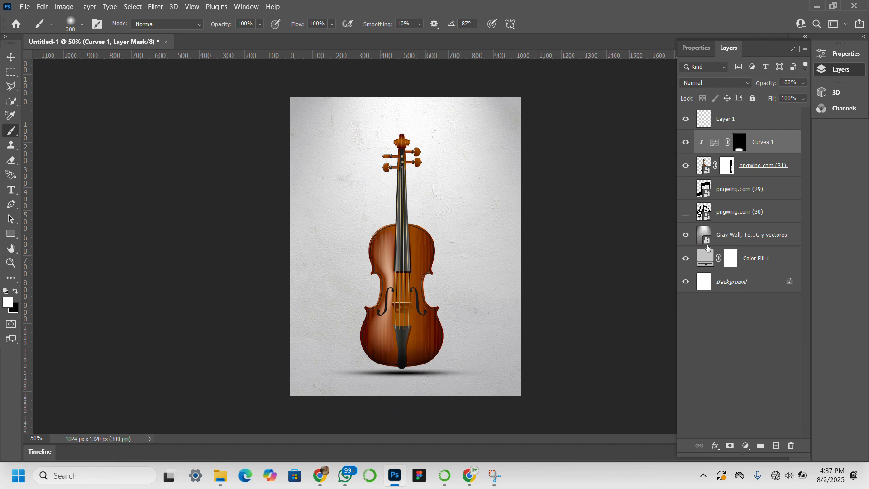
Reopen the Curves 1 adjustment and move its RGB curve point slightly up and to the right.
double_click(713, 144)
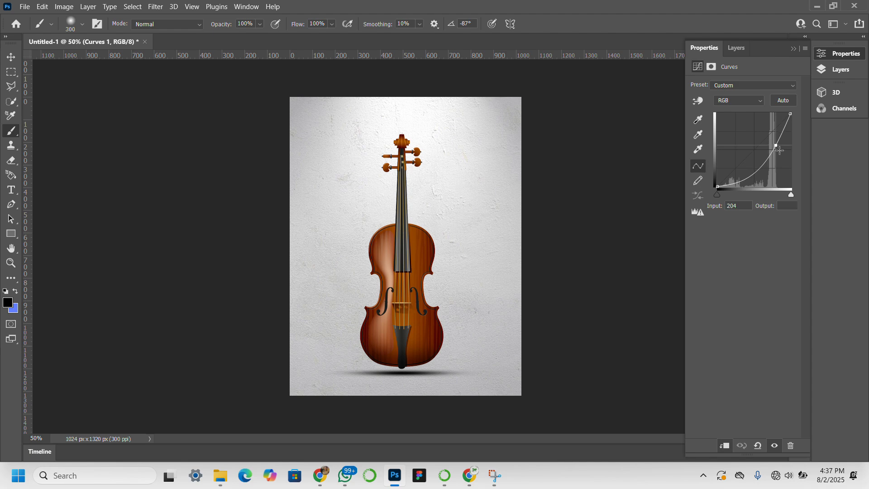
mouse_move(775, 146)
left_mouse_down()
mouse_move(788, 156)
mouse_move(780, 140)
left_mouse_up()
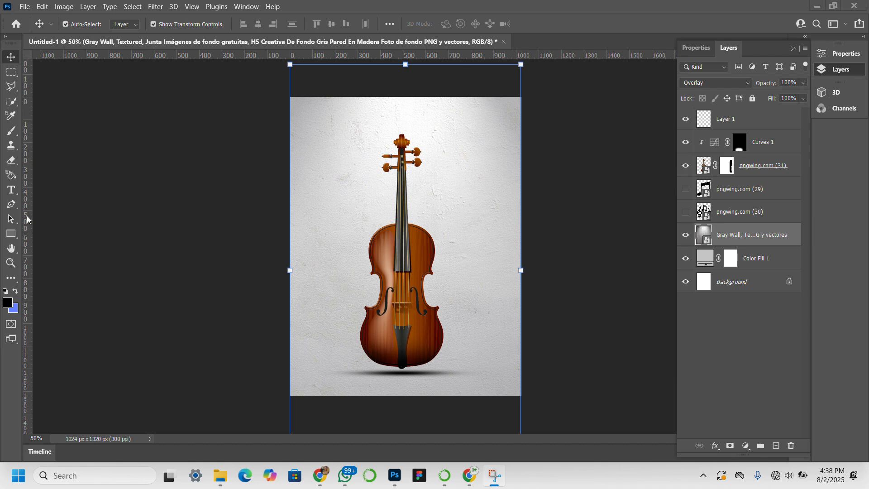
Add a white "V" text layer in Adobe Garamond Pro Bold, 10 pt, on the wall left of the violin's neck.
left_click(7, 191)
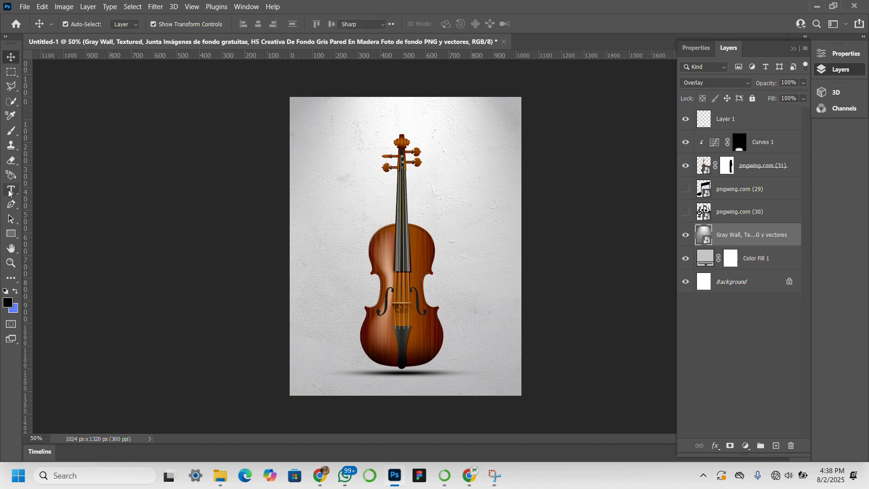
left_click(318, 227)
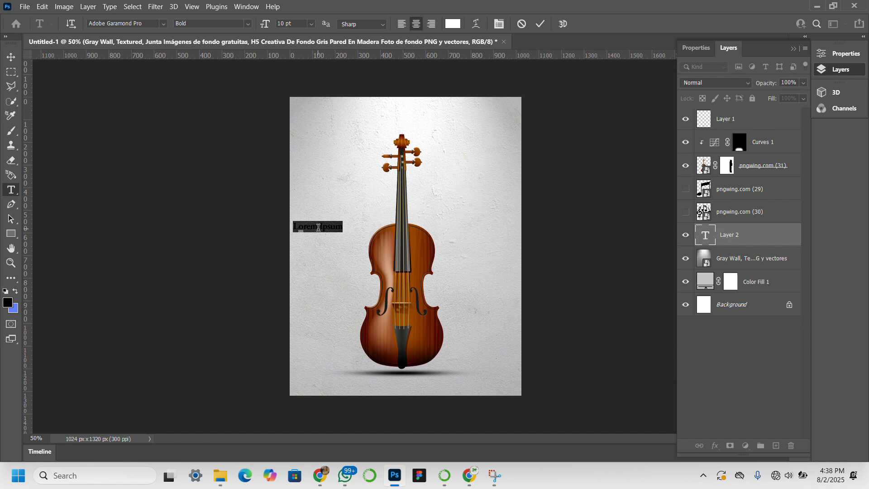
key("BackSpace")
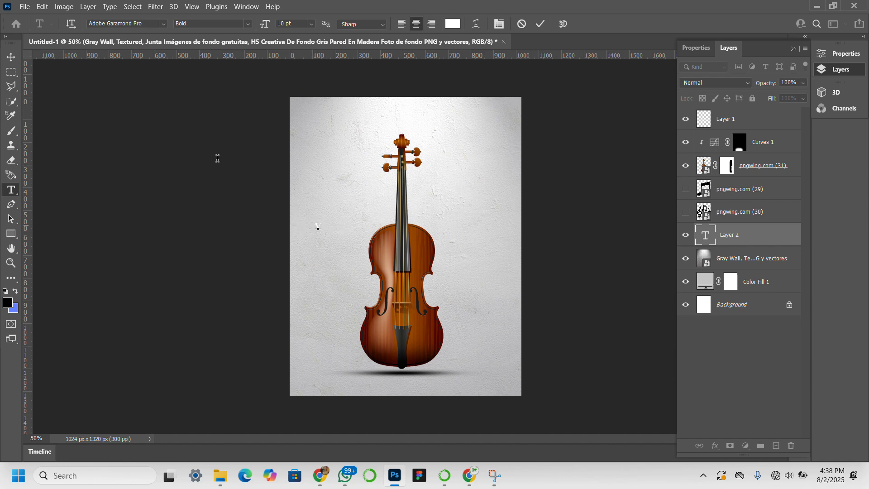
left_click(9, 55)
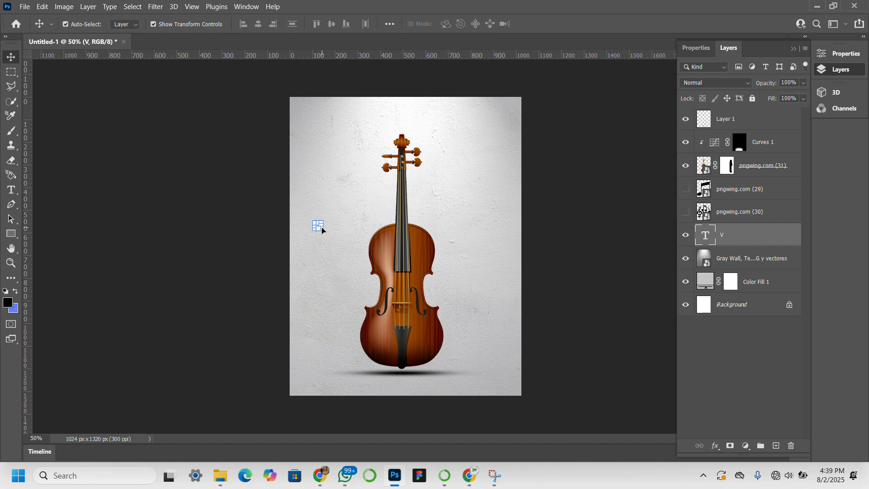
Scale the V proportionally to about 1325% and place it left of the violin's neck at X 233.94 px, Y 401.50 px.
key("ctrl+t")
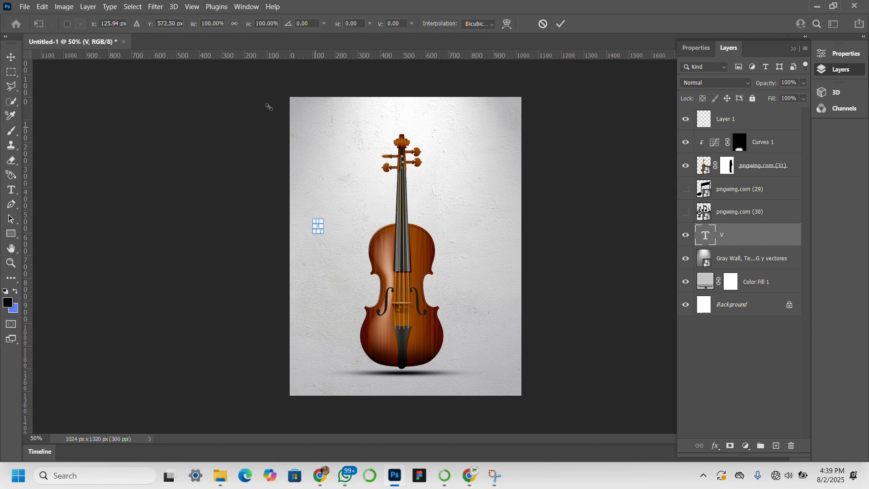
left_click(234, 24)
left_click_drag(321, 222, 319, 90)
left_click_drag(328, 176, 352, 201)
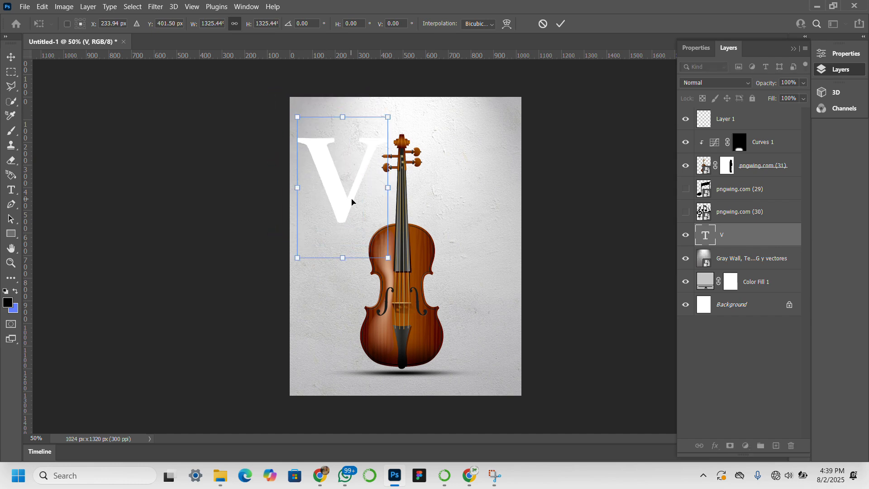
key("Return")
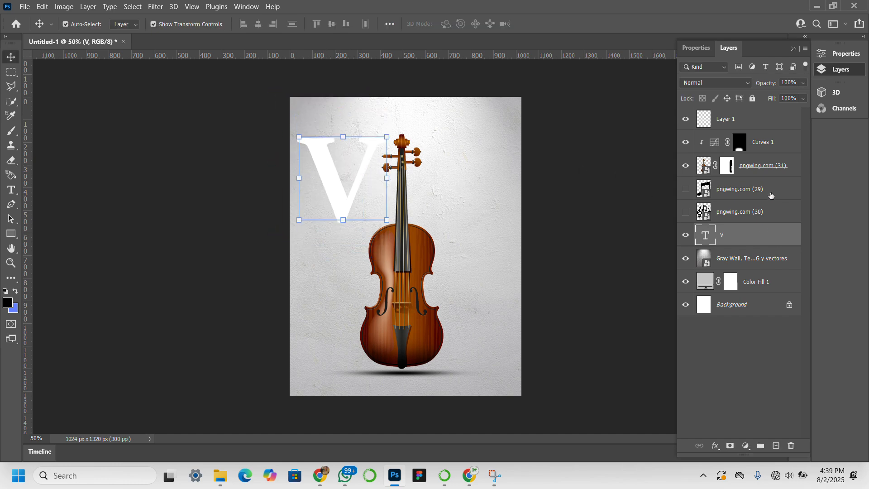
Recolour the V by sampling the violin's wood and deepening the tone to orange-brown ca5c11.
left_click(795, 49)
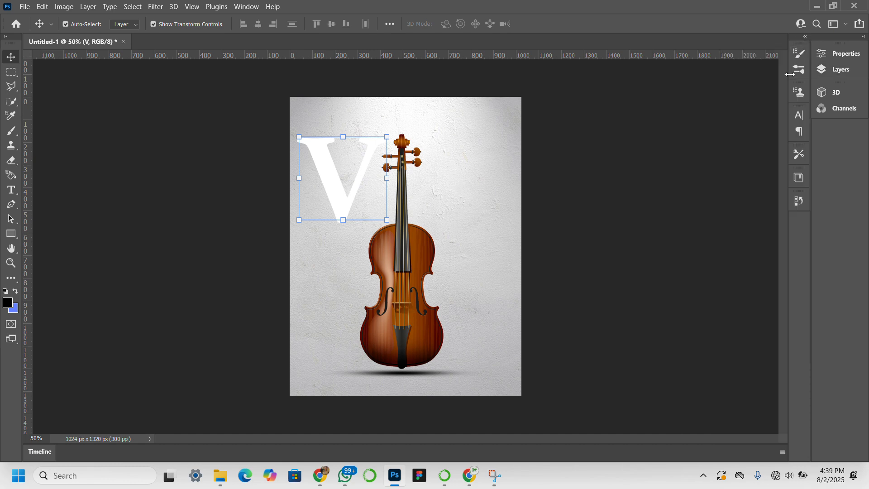
left_click(797, 120)
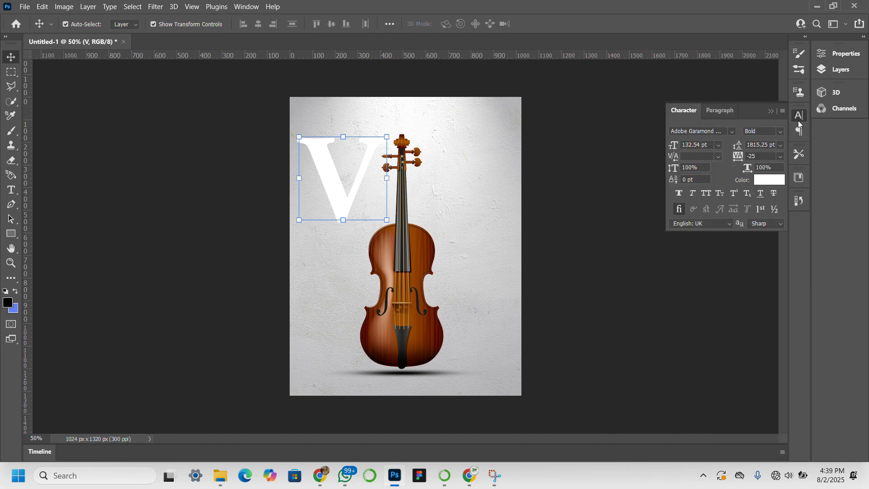
left_click(770, 179)
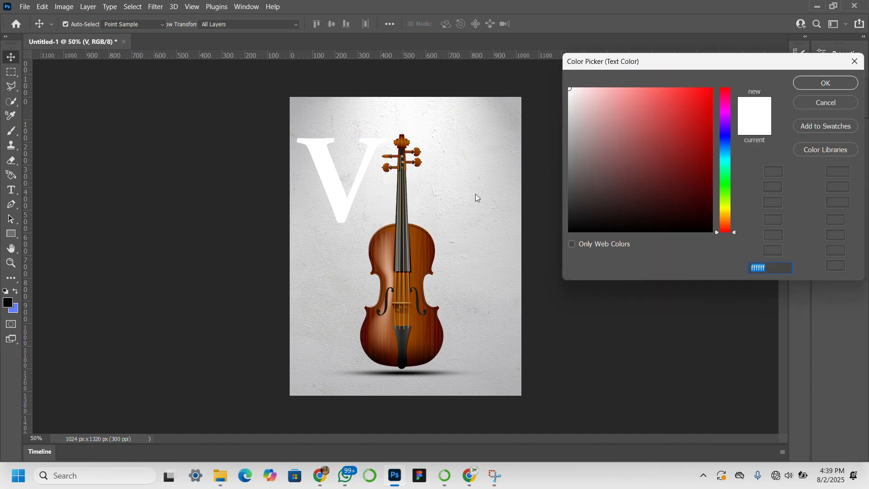
left_click(395, 267)
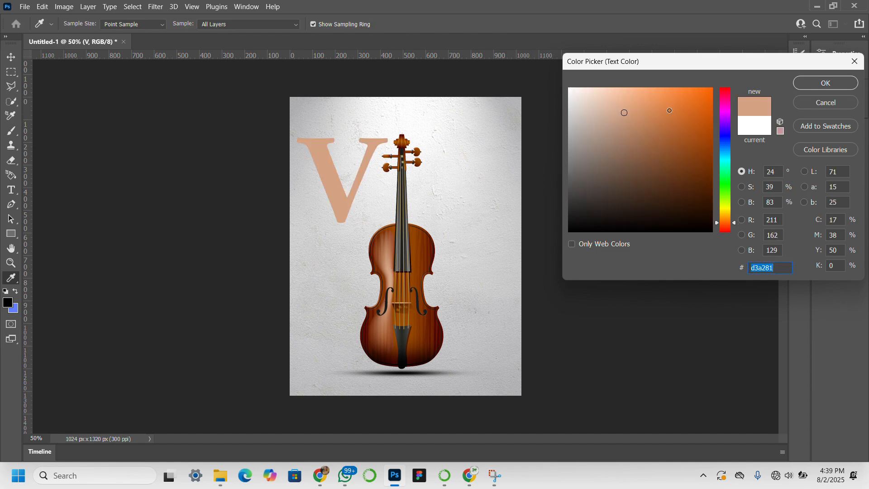
mouse_move(669, 110)
left_mouse_down()
mouse_move(687, 69)
mouse_move(678, 93)
mouse_move(700, 118)
left_mouse_up()
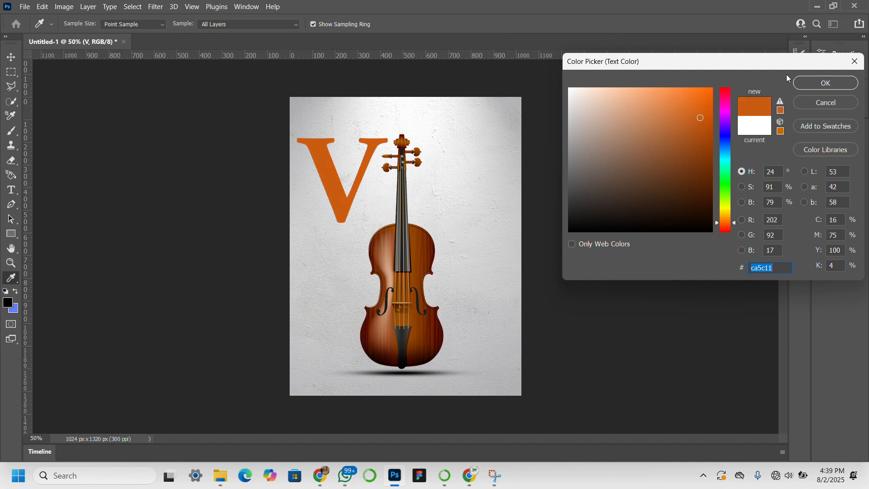
left_click(827, 86)
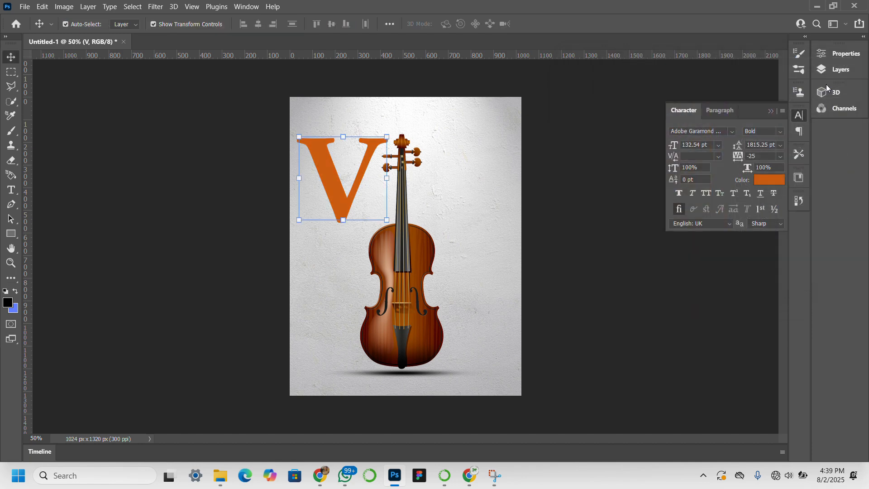
left_click(771, 111)
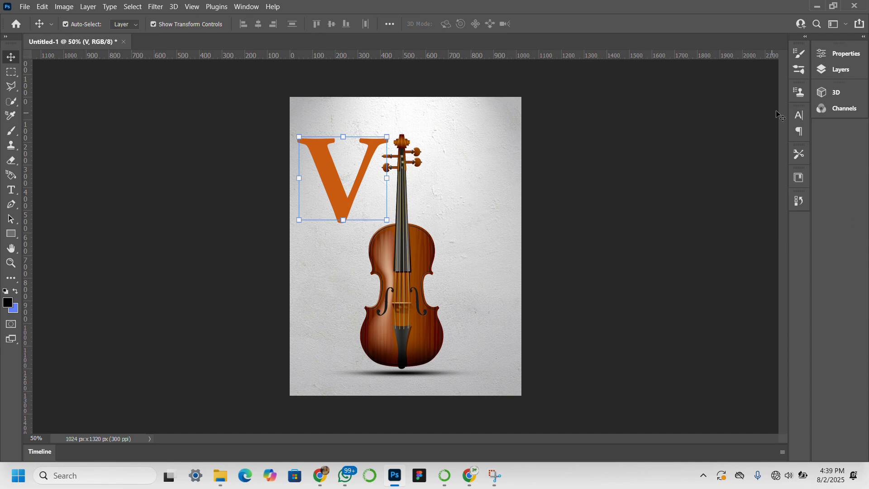
Convert the V text layer to a Smart Object and apply a Gaussian Blur with a radius of 7.2 pixels.
left_click(835, 71)
right_click(755, 229)
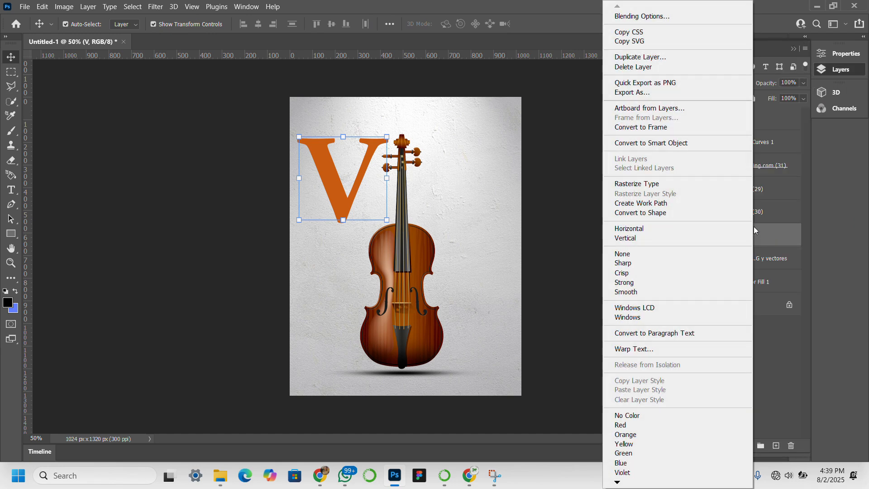
left_click(668, 143)
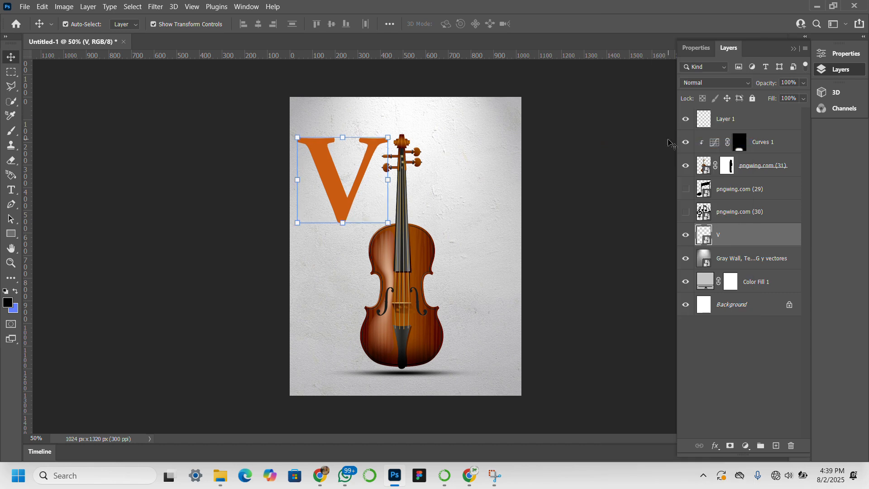
left_click(159, 6)
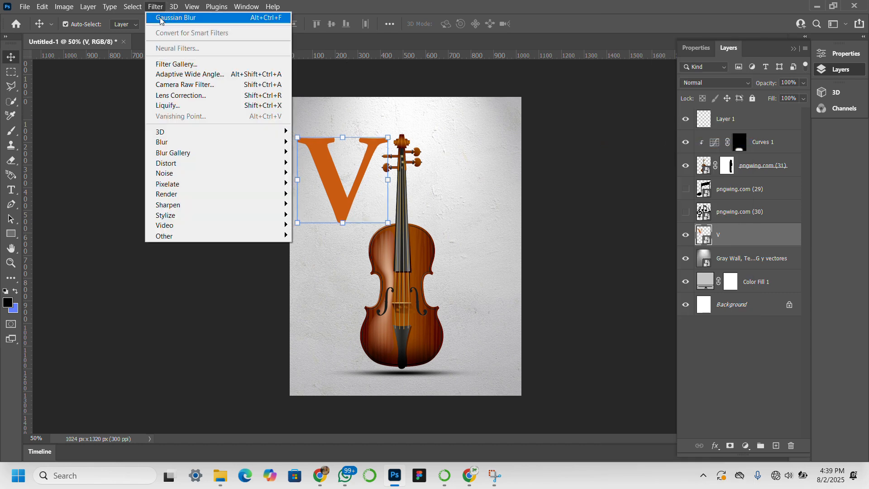
mouse_move(216, 143)
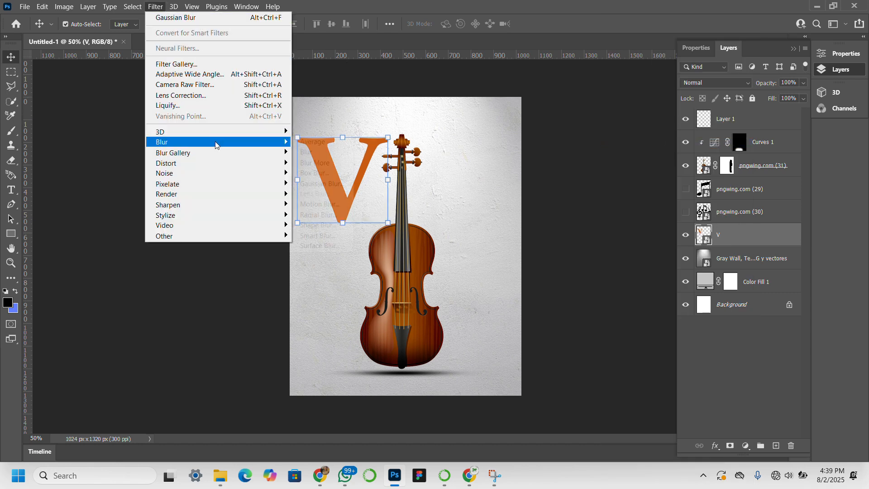
left_click(313, 184)
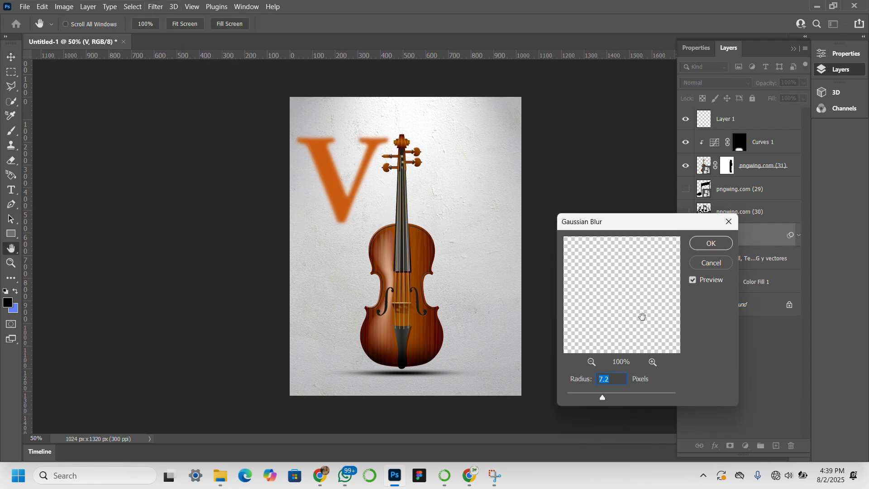
left_click(712, 242)
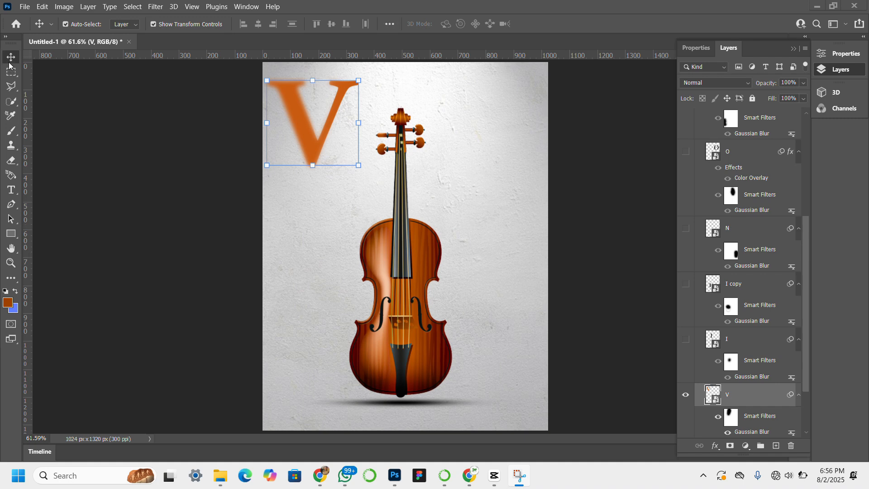
Add an "I" text layer in Adobe Garamond Pro Regular, 10 pt, on the wall right of the violin's neck.
left_click(10, 189)
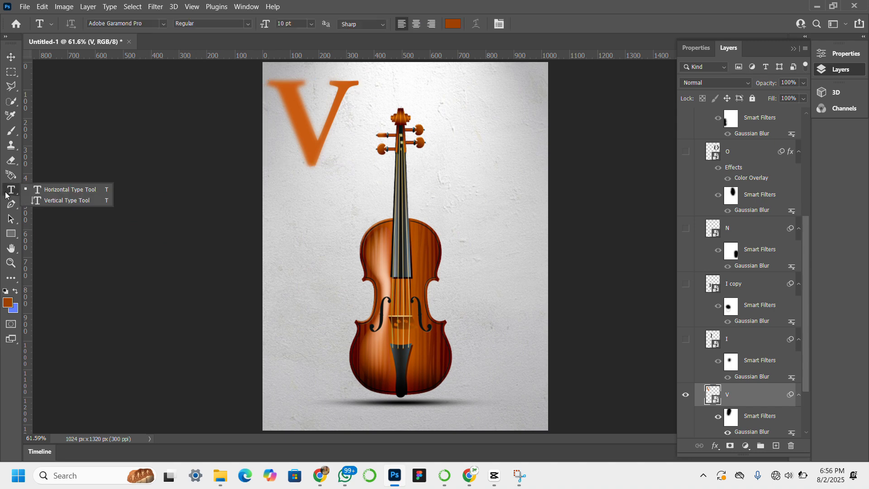
left_click(466, 176)
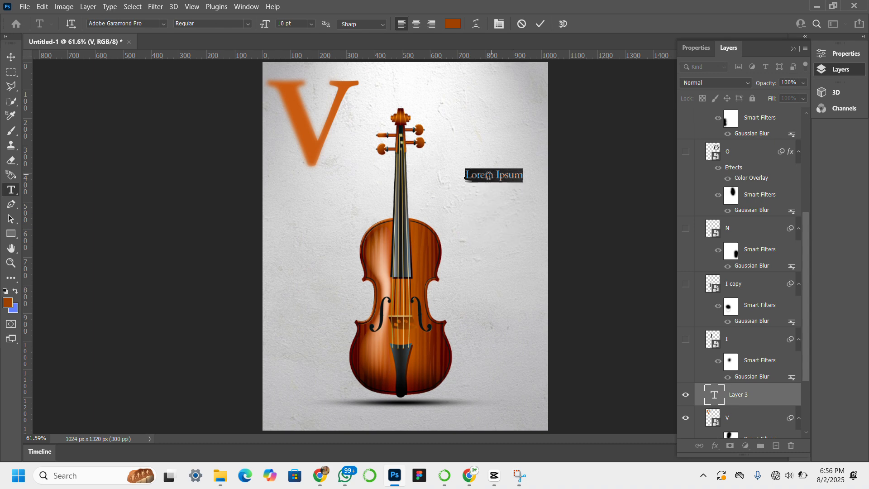
left_click(483, 179)
key("BackSpace")
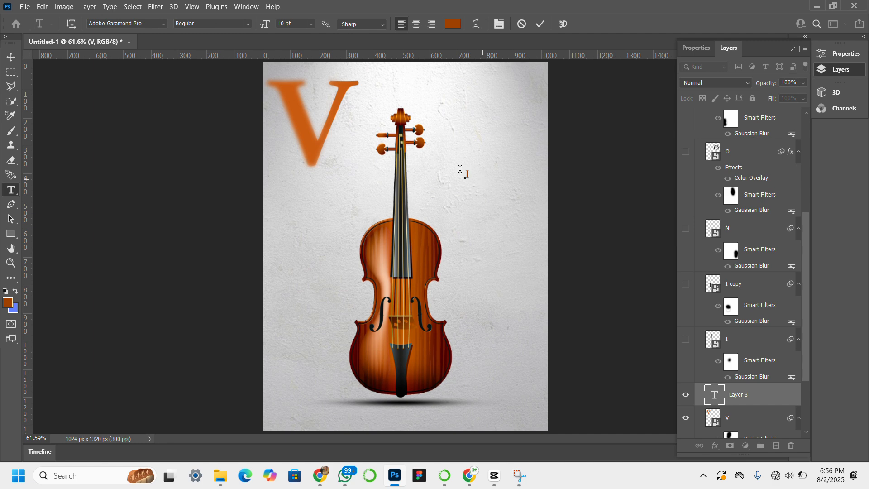
type("I")
key("ctrl+Return")
key("v")
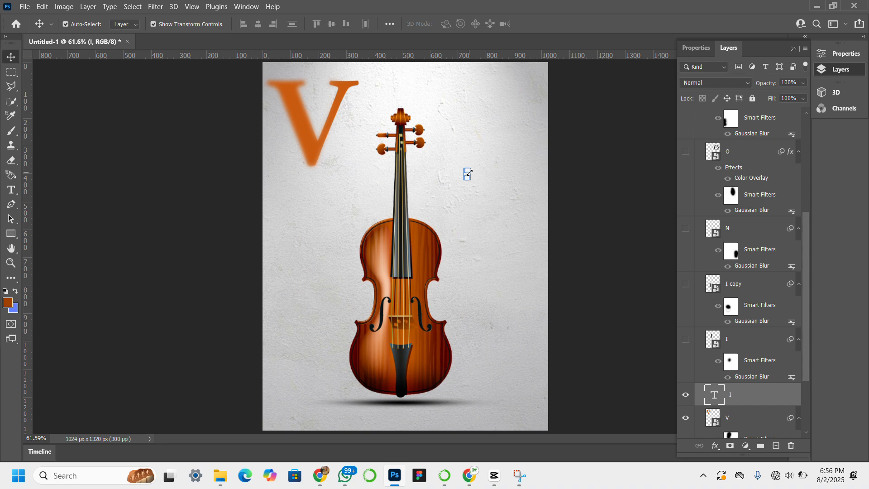
Scale the I proportionally to about 1518% and set its font style to Bold.
left_click_drag(468, 167, 521, 98)
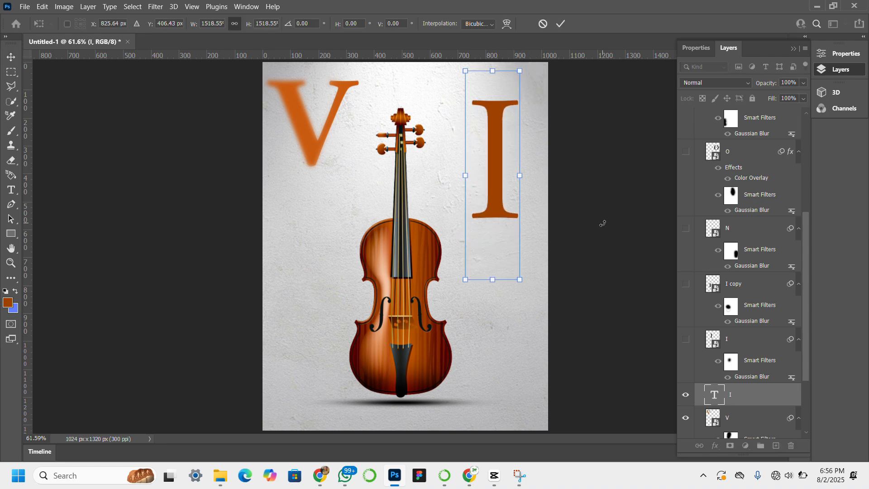
key("Return")
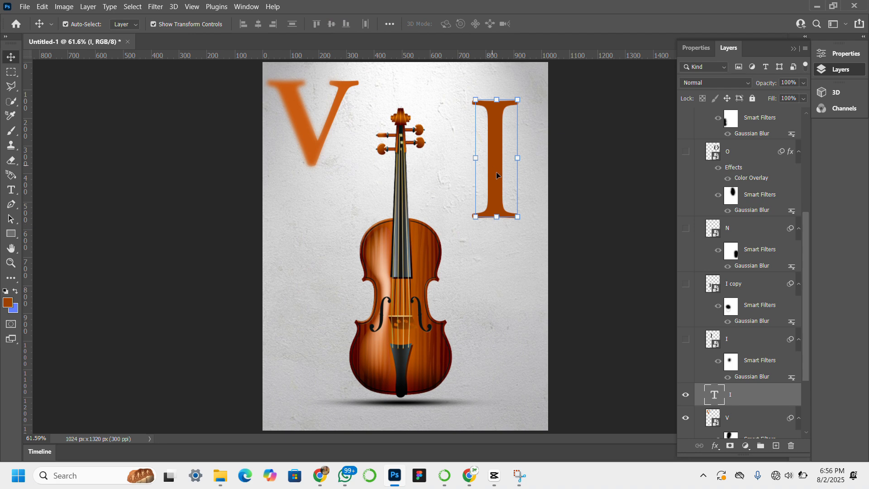
left_click(825, 52)
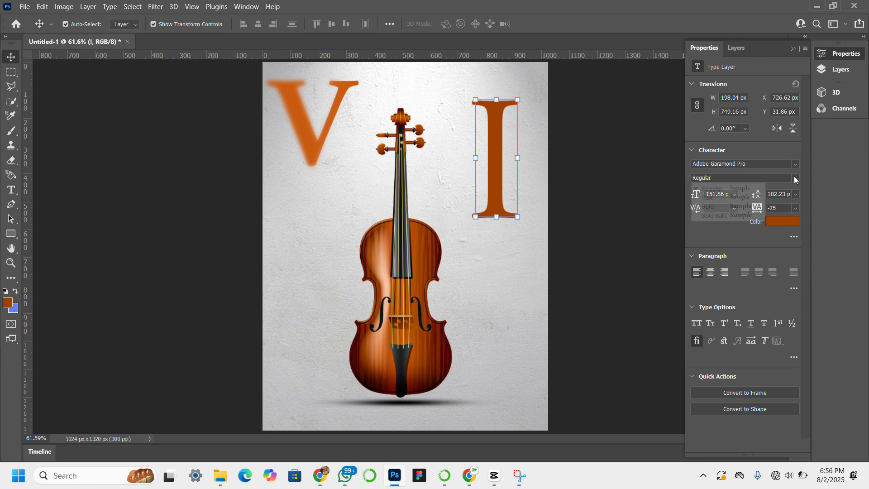
left_click(794, 176)
left_click(748, 209)
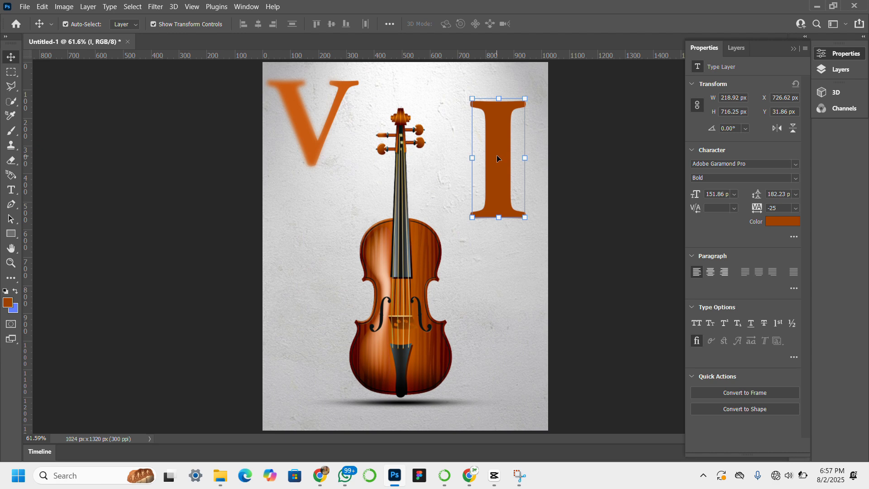
Move the I below the V beside the violin's neck, scaling it to 63.55% at X 345.00 px, Y 488.44 px.
left_click_drag(497, 158, 357, 205)
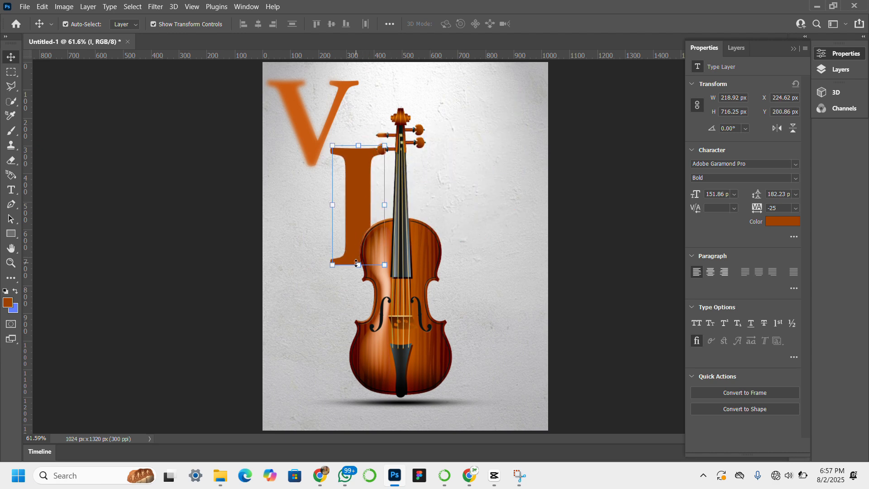
left_click_drag(356, 264, 355, 242)
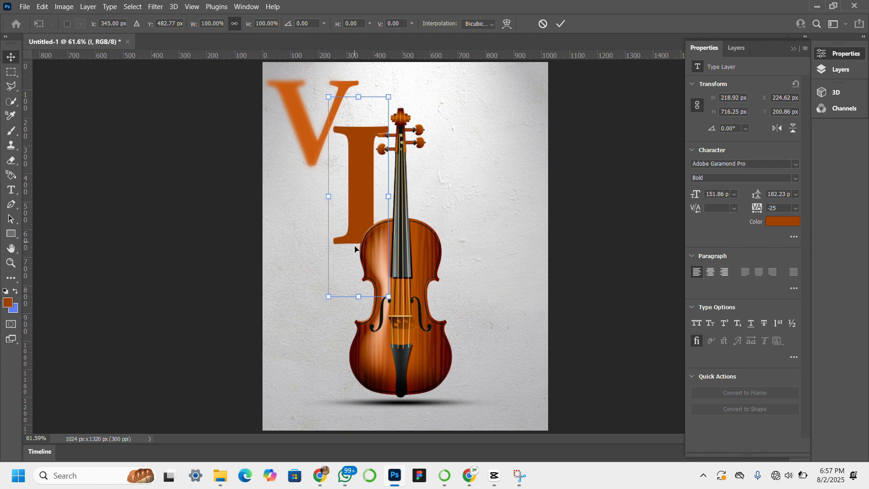
left_click_drag(362, 300, 364, 231)
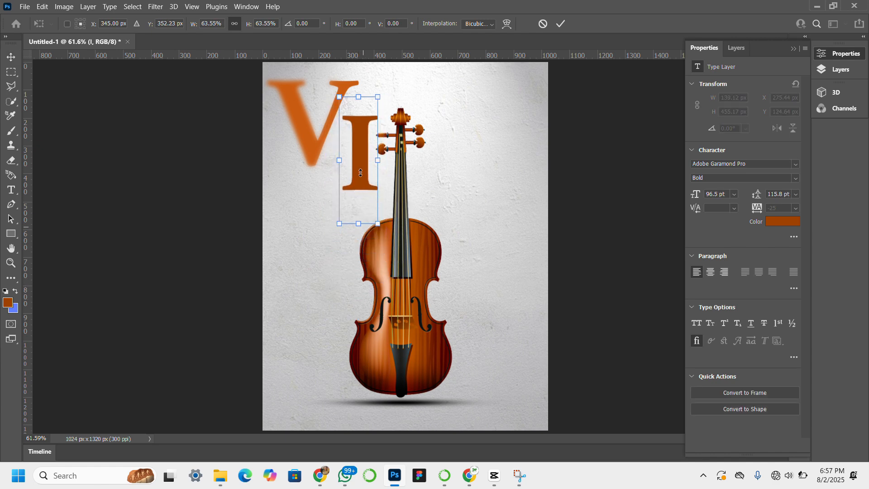
left_click_drag(361, 176, 361, 214)
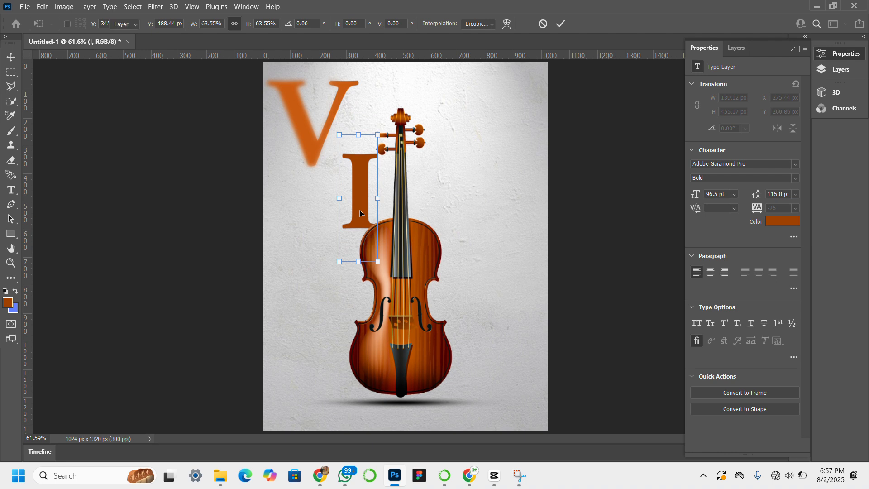
key("Return")
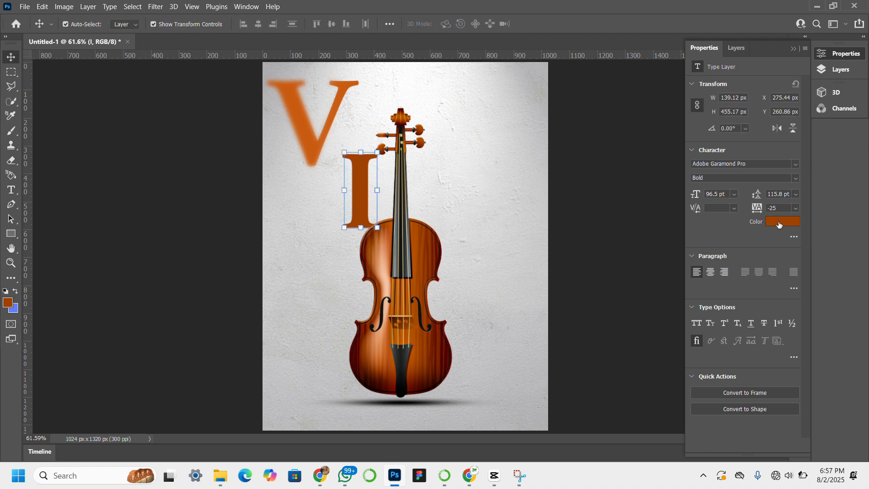
Recolour the I near-black 1f201f by sampling the violin's dark tailpiece.
left_click(778, 222)
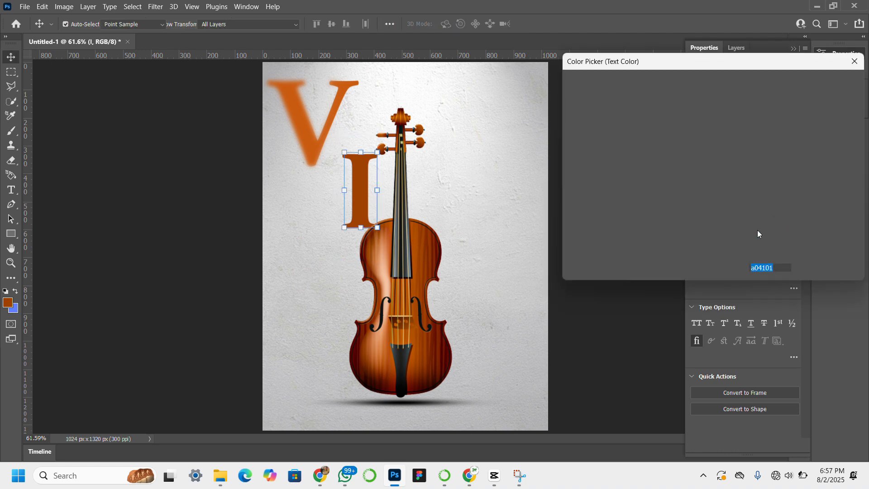
left_click(402, 358)
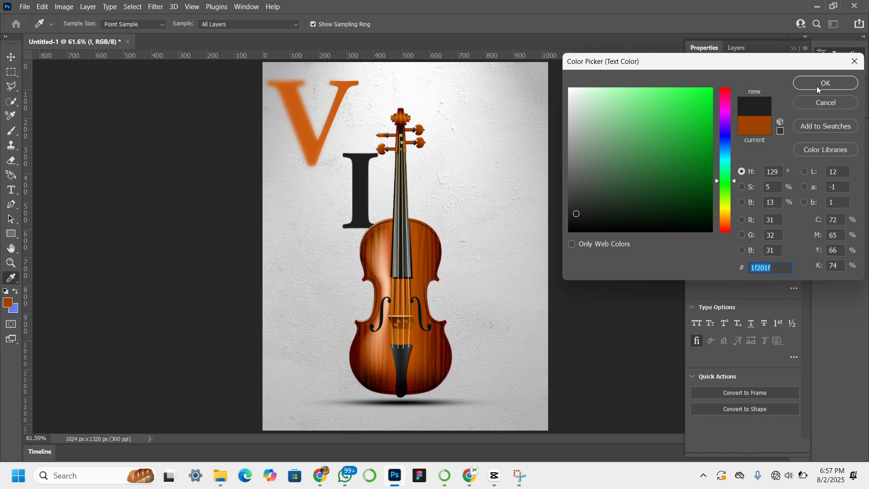
left_click(817, 87)
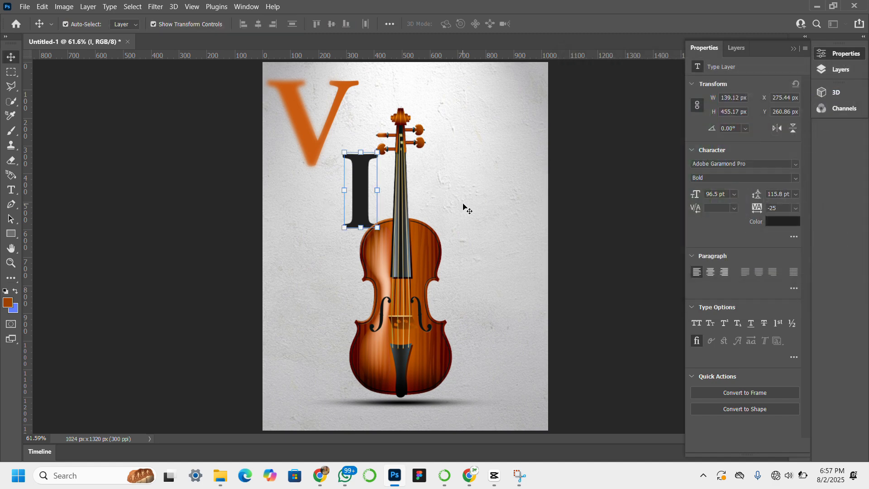
Convert the I text layer to a Smart Object and apply a Gaussian Blur with a radius of 7.2 pixels.
left_click(738, 45)
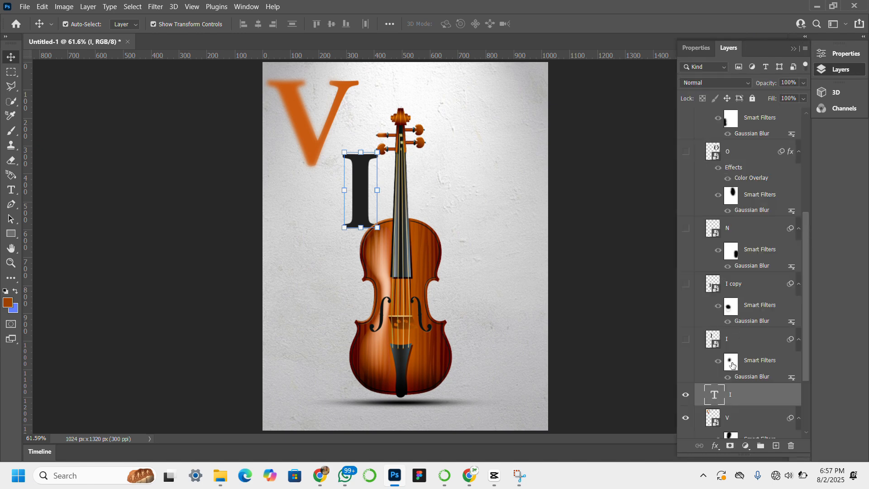
right_click(757, 392)
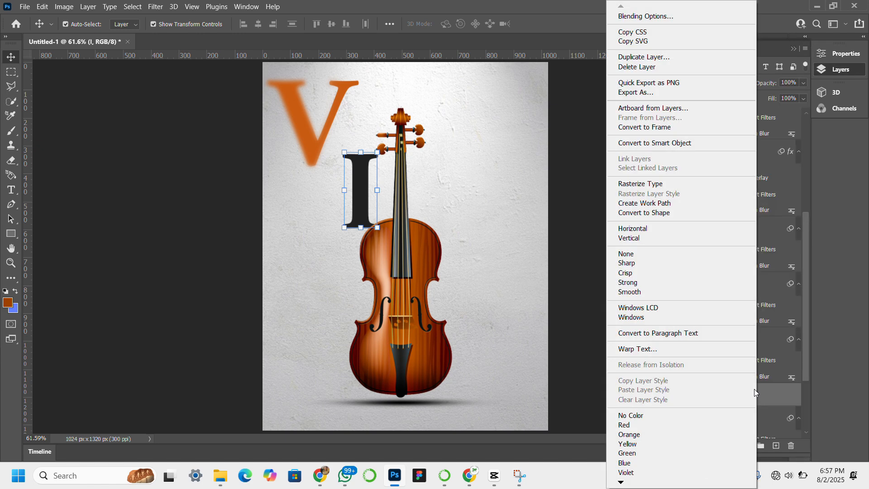
left_click(699, 142)
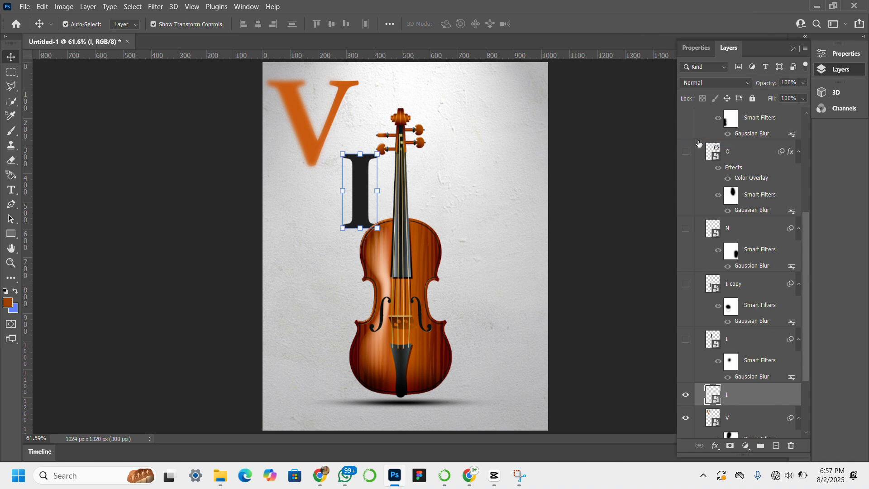
left_click(156, 7)
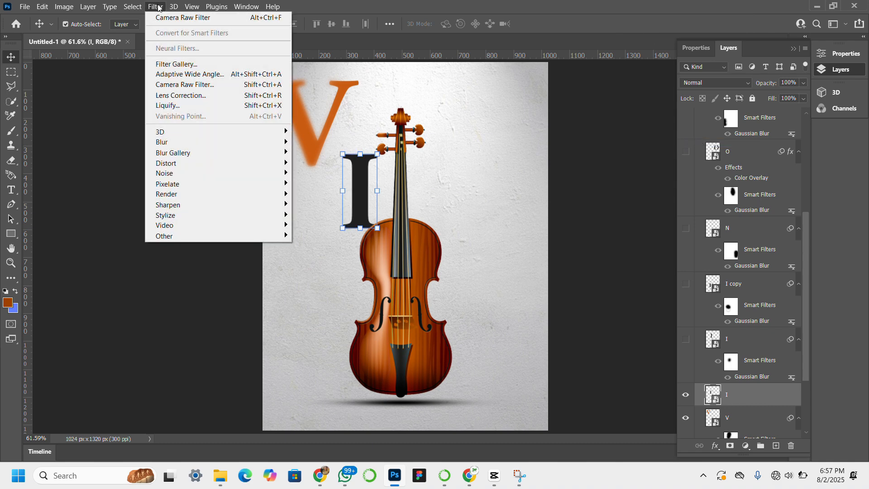
mouse_move(234, 141)
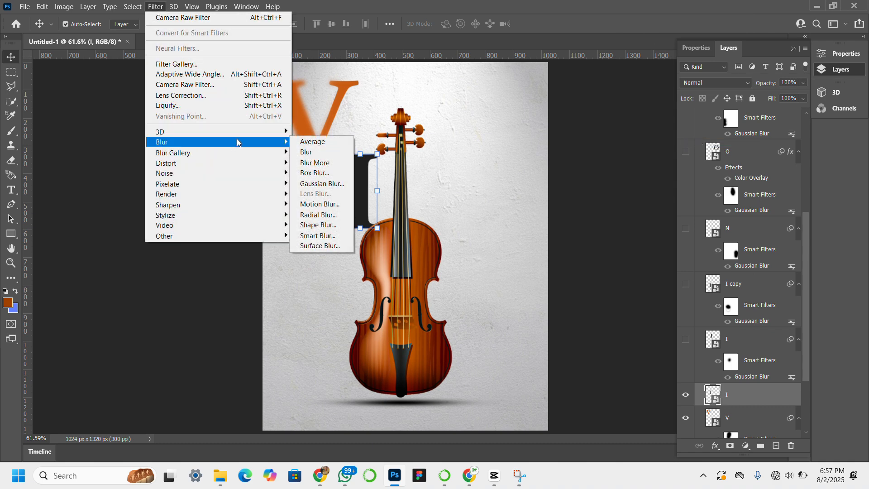
left_click(321, 184)
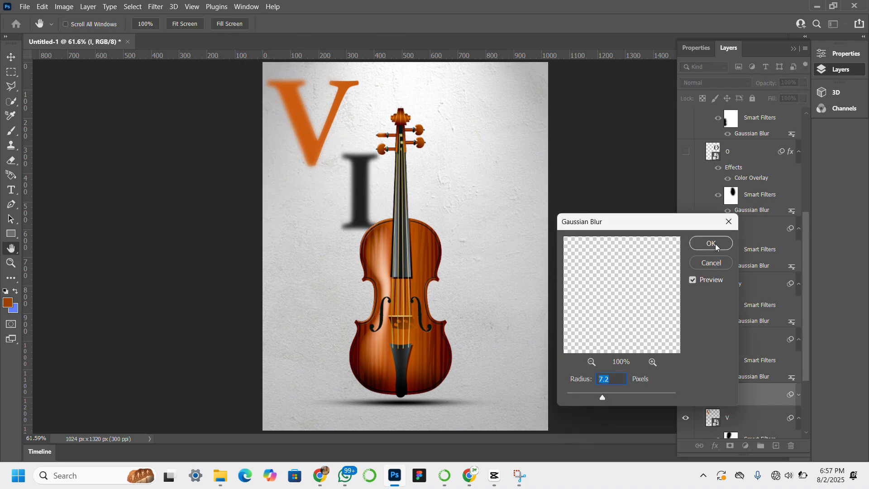
left_click(712, 244)
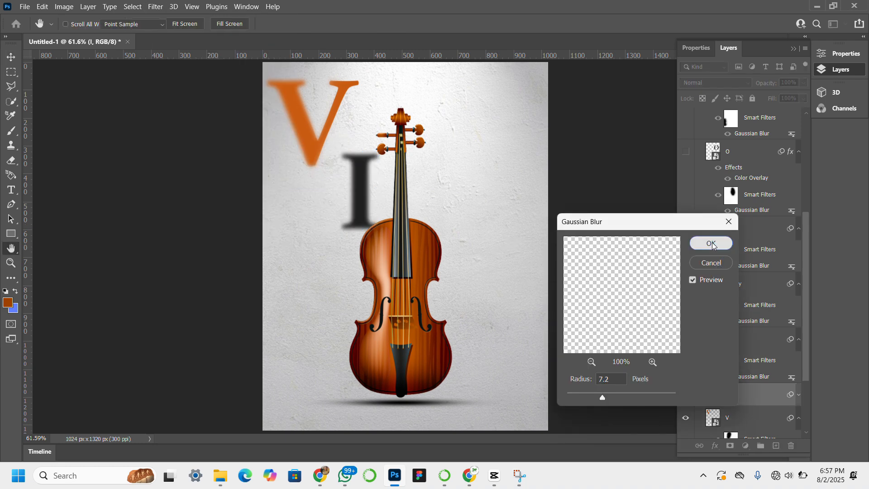
Paint black on the I's smart filter mask with a soft 200 px brush to sharpen the letter's lower part.
scroll(742, 400, "down", 1)
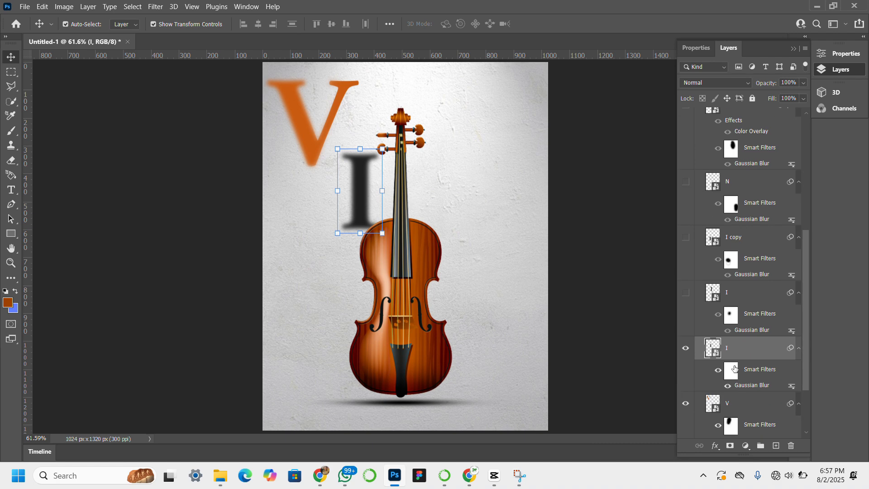
left_click(731, 368)
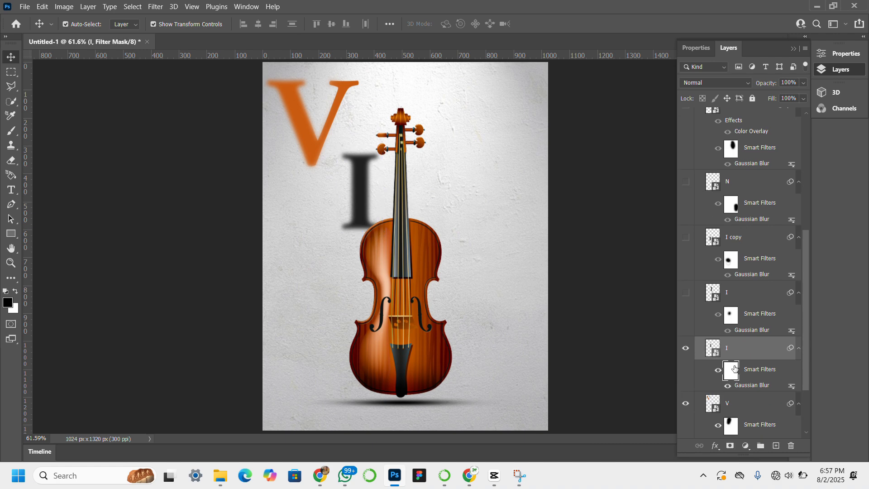
left_click(11, 132)
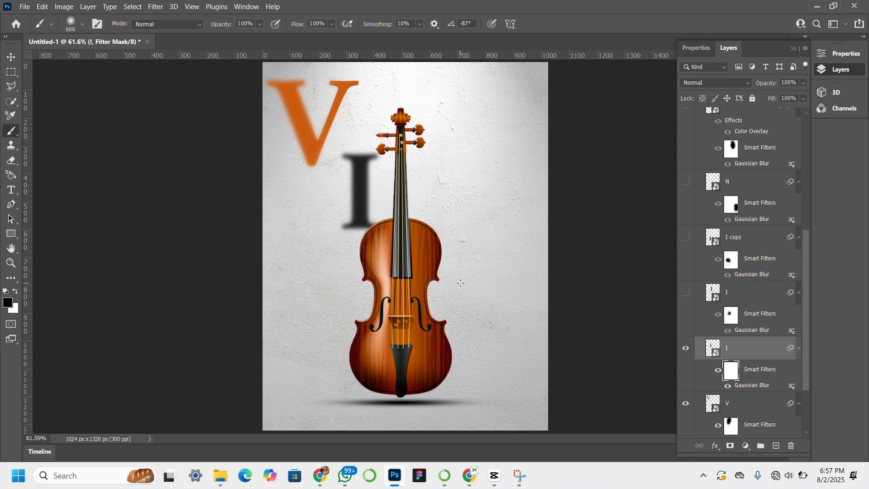
right_click(363, 203)
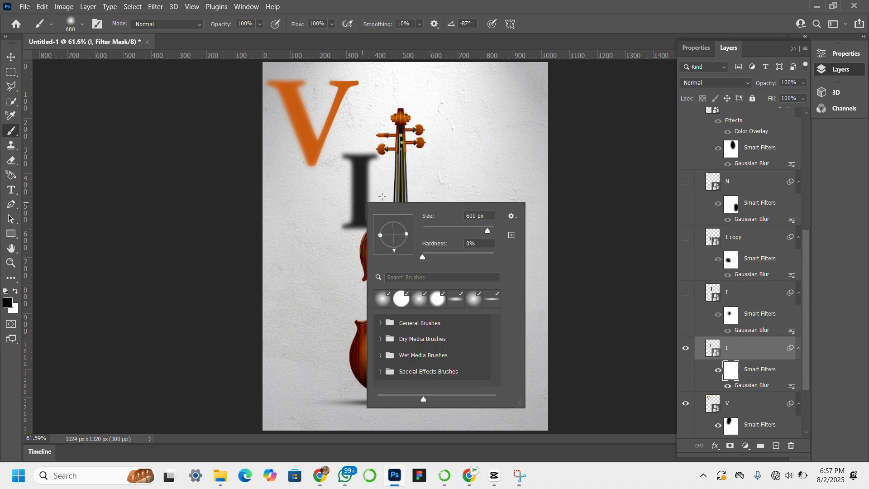
left_click(446, 191)
left_click(357, 208)
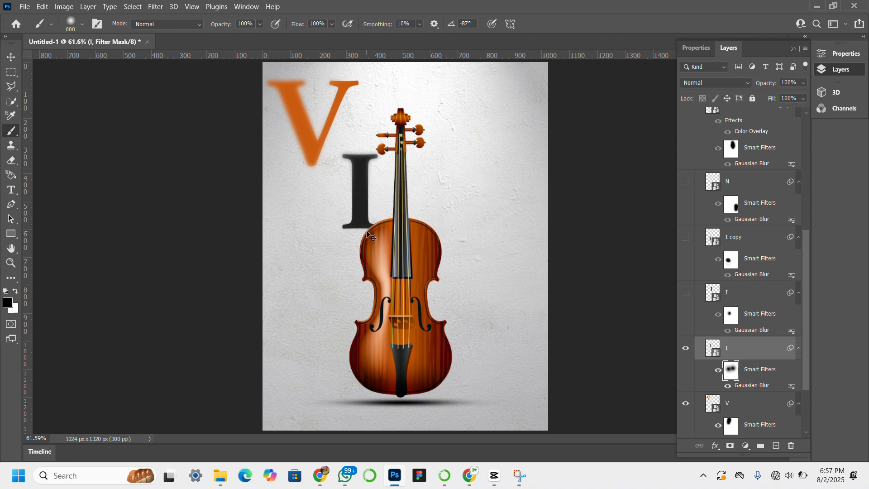
key("ctrl+z")
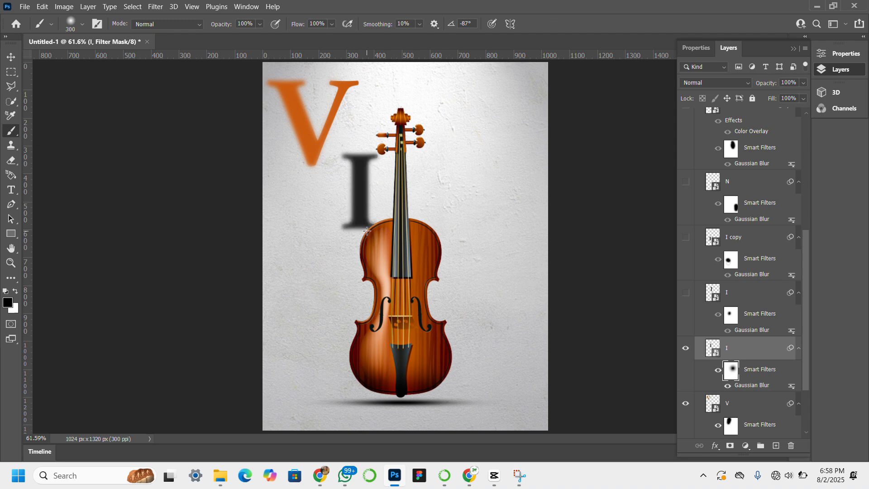
left_click(363, 225)
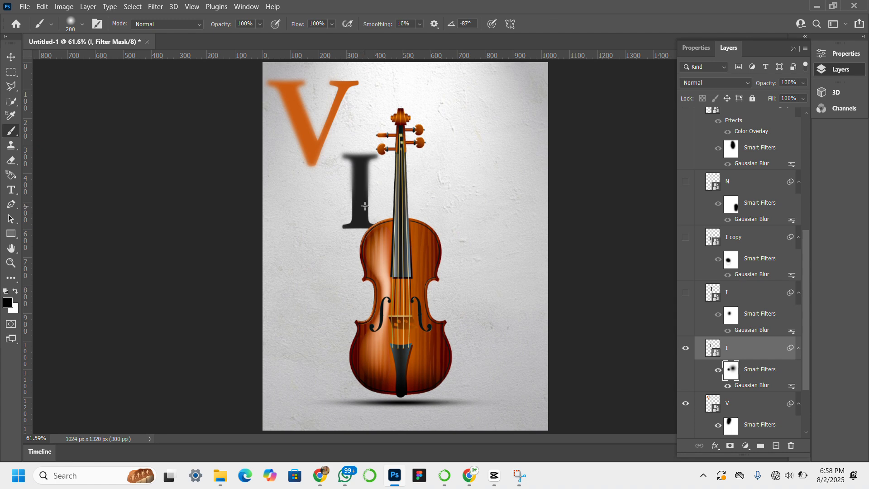
left_click(11, 56)
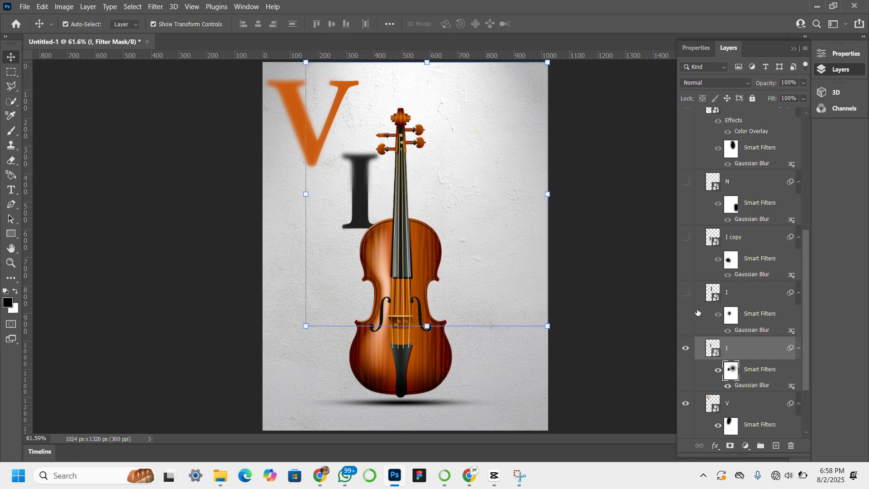
Hide the newly made I layer and show the prepared I, I copy, N, O and L letter layers.
scroll(721, 293, "down", 2)
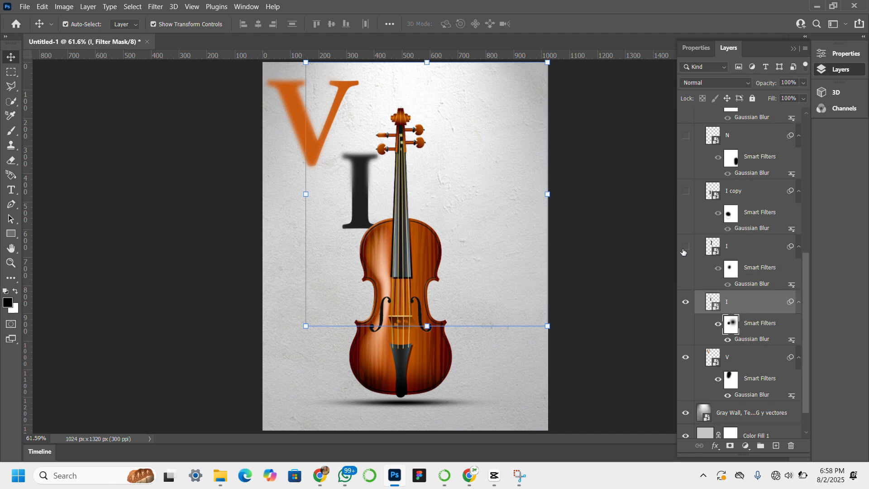
scroll(754, 260, "up", 2)
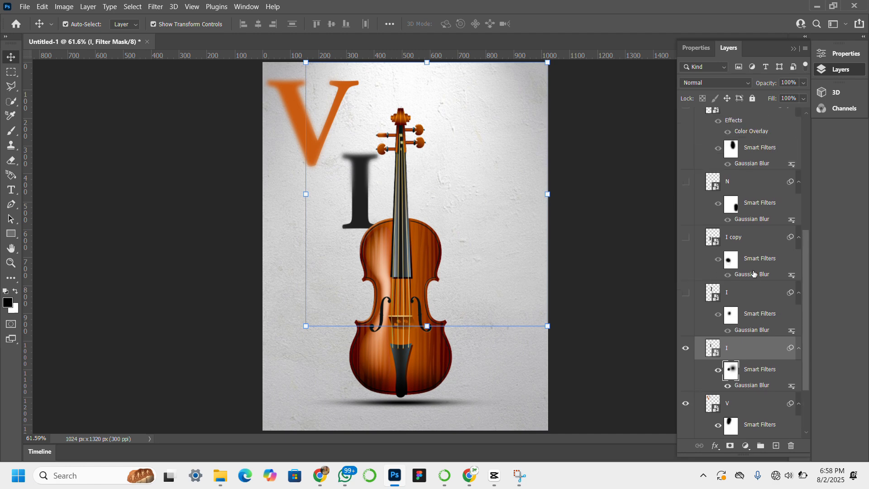
left_click(686, 348)
left_click(686, 293)
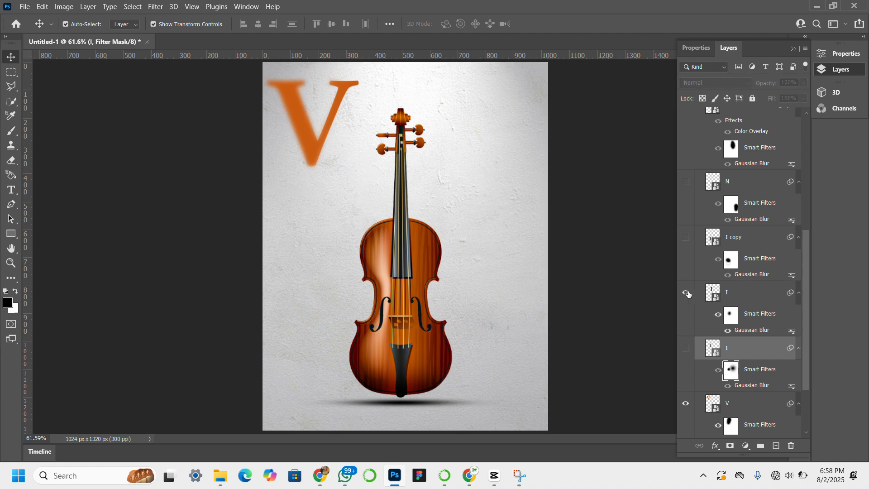
left_click(686, 238)
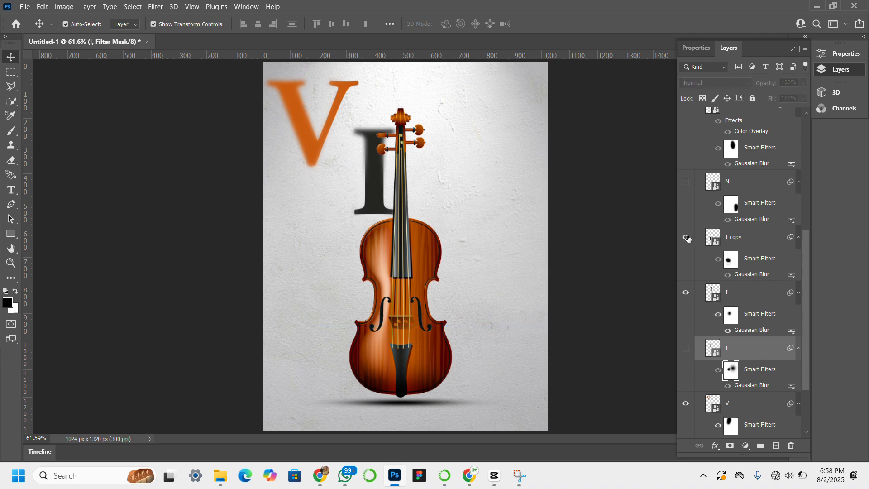
left_click(685, 183)
scroll(725, 190, "up", 2)
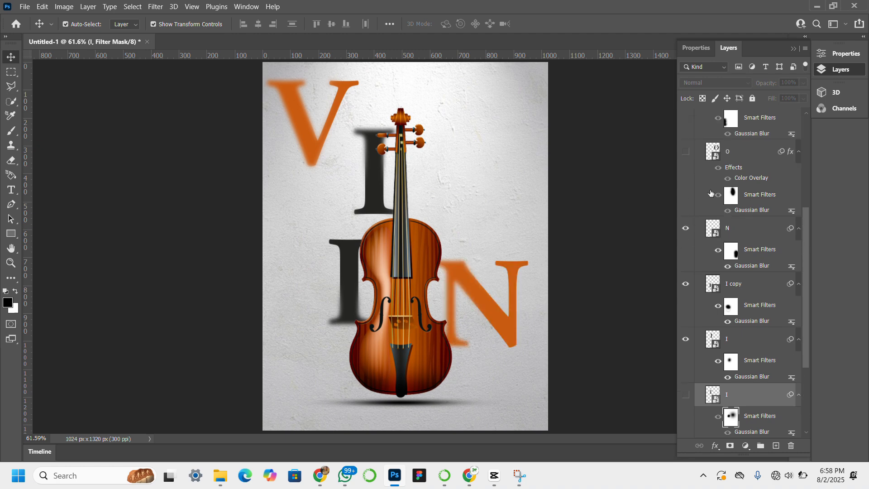
left_click(686, 152)
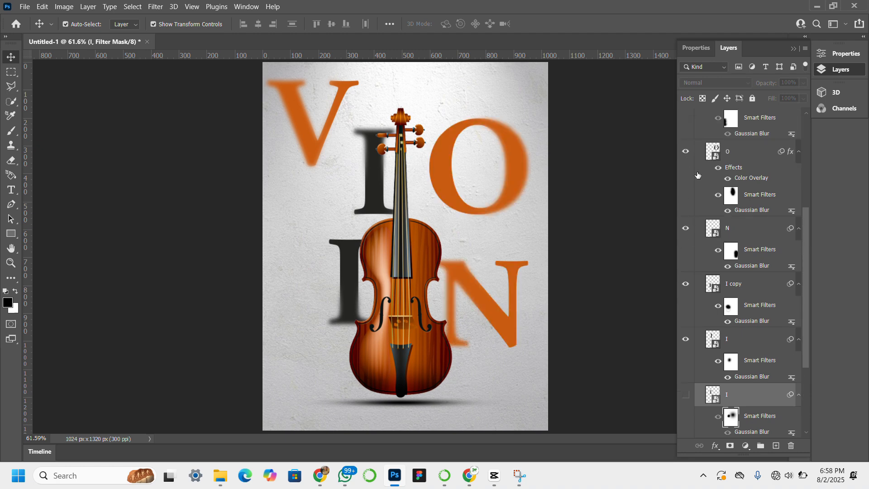
scroll(710, 223, "up", 4)
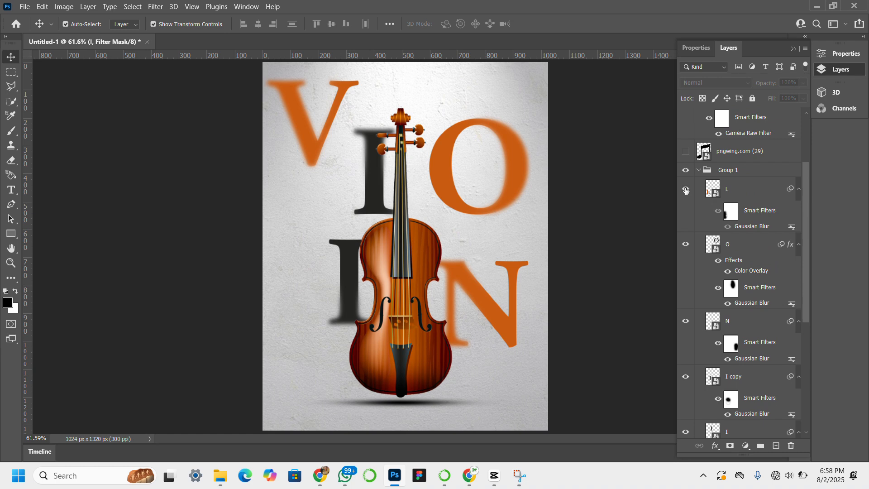
left_click(686, 190)
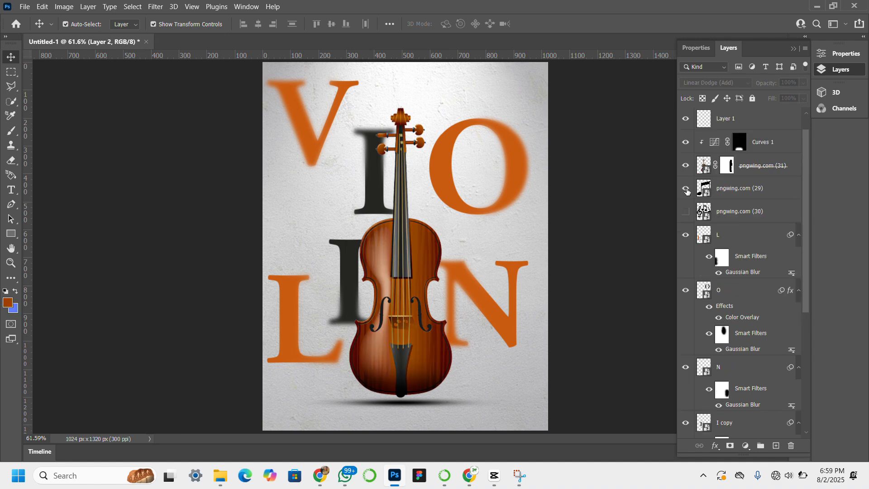
Show the music note layer pngwing.com (29), shrink it to a small note and place it just above the O.
left_click(686, 191)
left_click(447, 150)
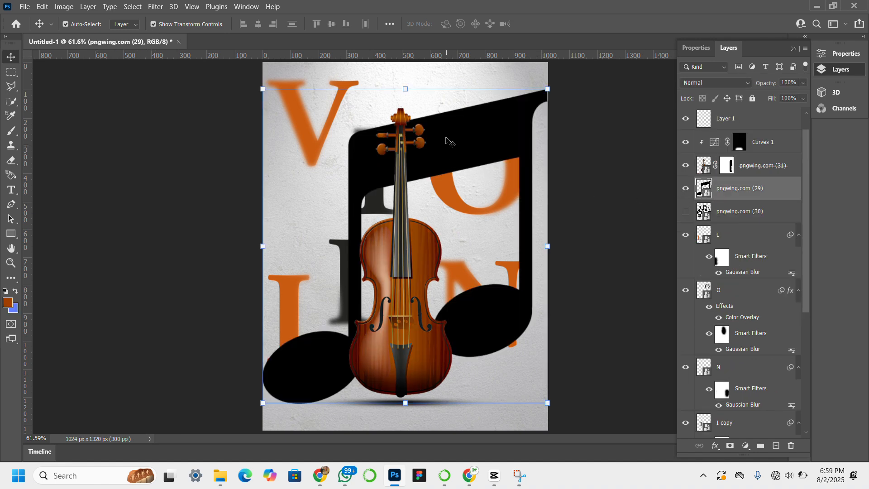
left_click_drag(405, 88, 404, 325)
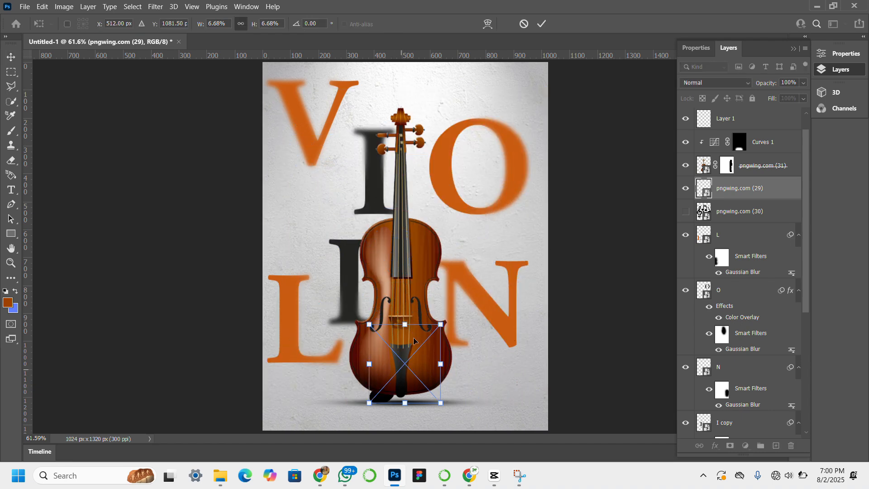
left_click_drag(402, 373, 450, 117)
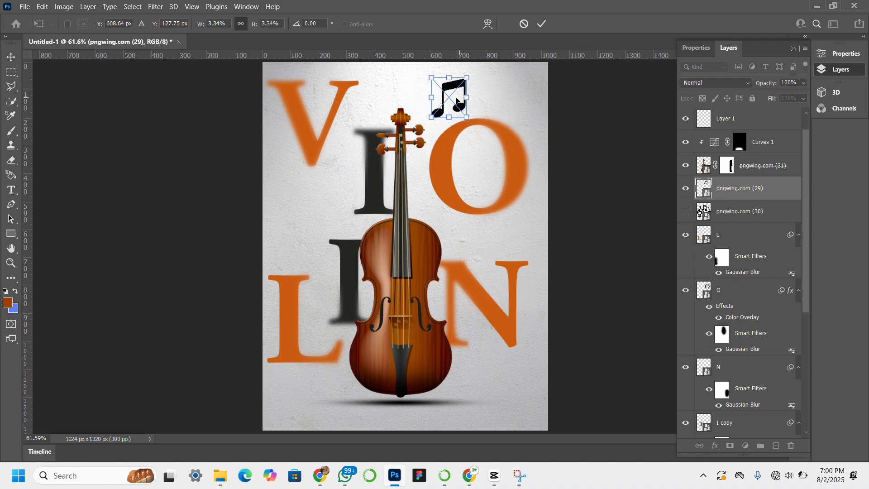
left_click_drag(468, 117, 461, 107)
key("Return")
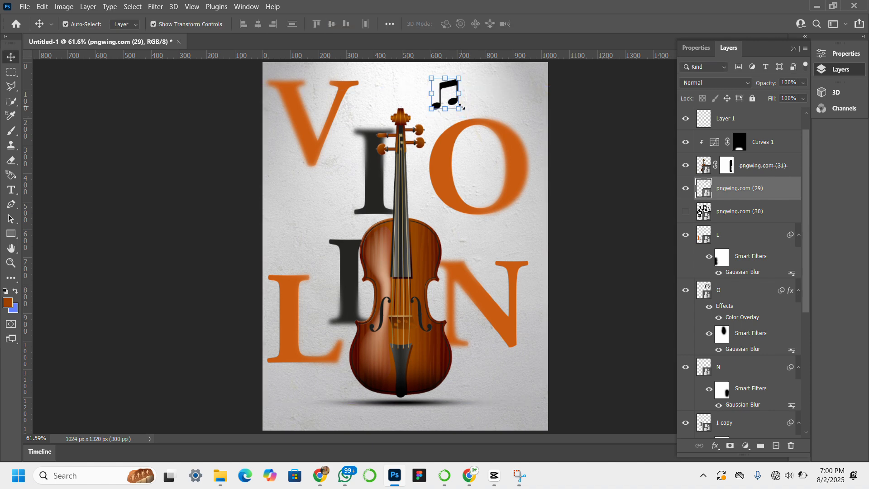
Duplicate the music note and place the copy between the V and the L.
key("ctrl")
key("ctrl+j")
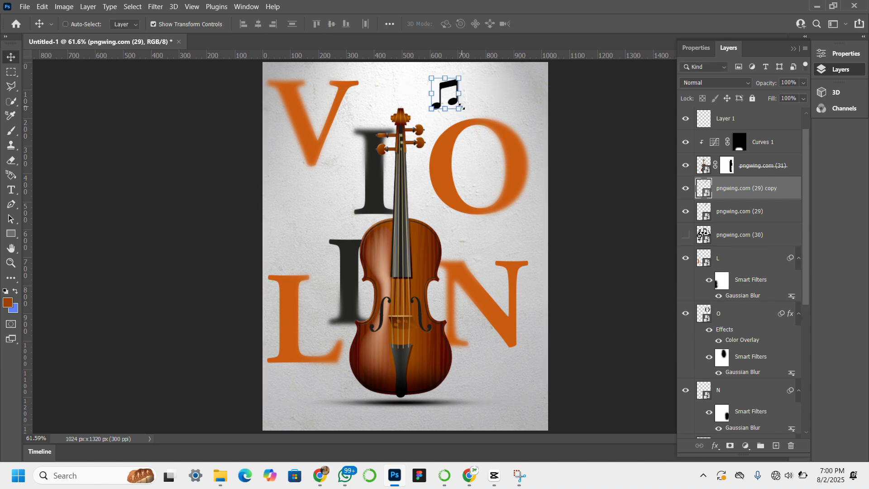
left_click_drag(445, 88, 313, 205)
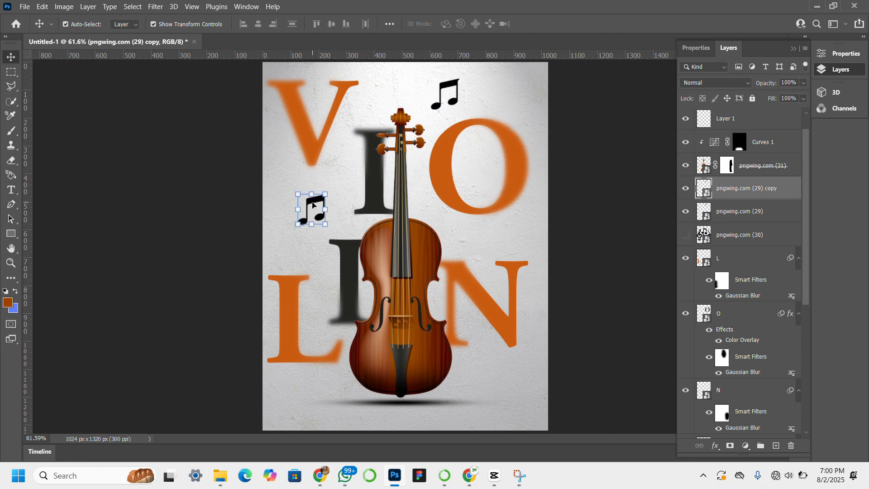
Duplicate the note again, scale it to 3.75% and place it between the O and N at X 879.35 px, Y 607.53 px.
key("ctrl+j")
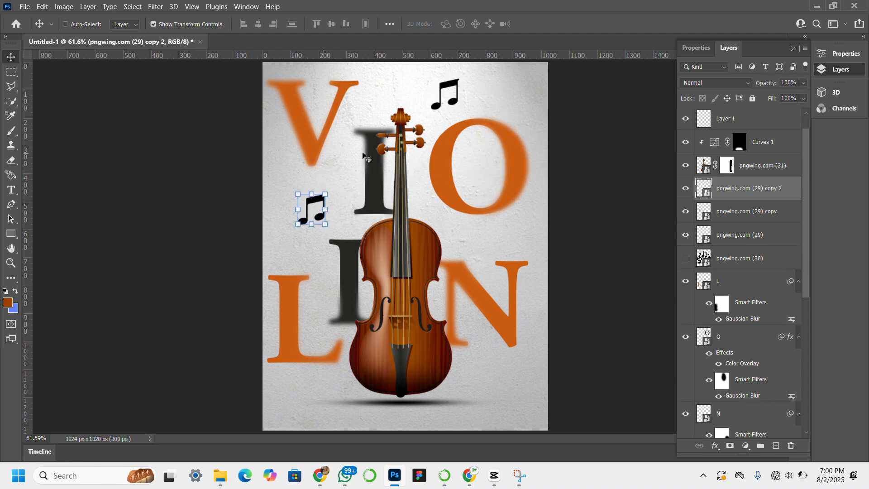
left_click_drag(309, 208, 463, 224)
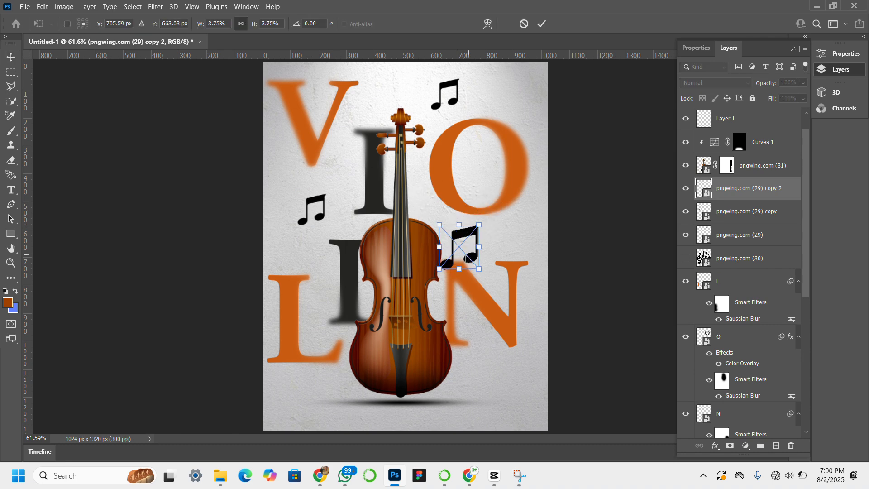
left_click_drag(468, 258, 516, 244)
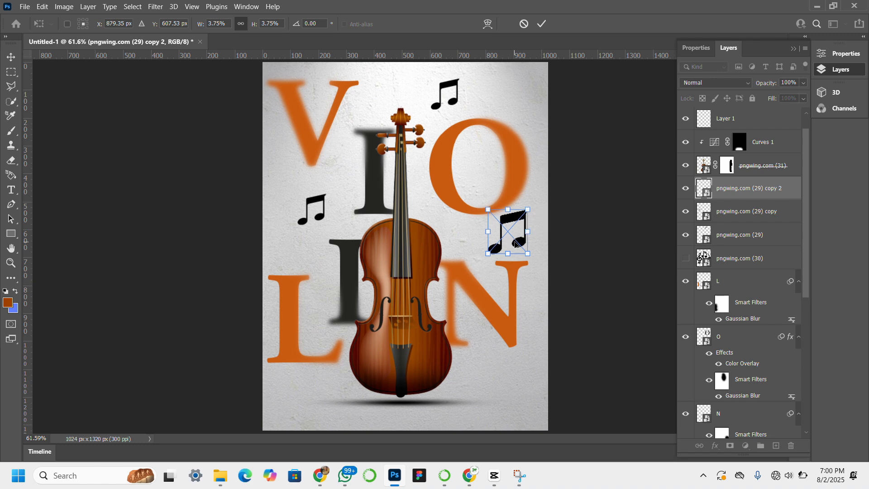
key("Return")
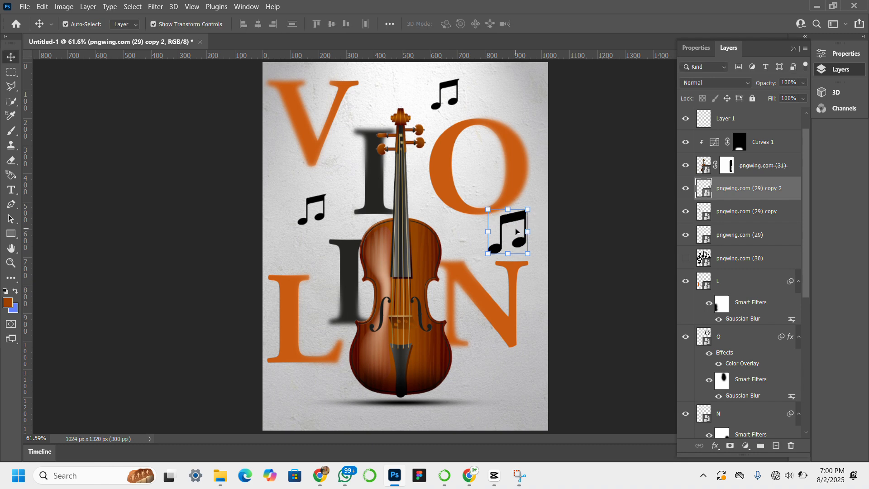
Add another note copy scaled to 1.39% above the O's right side at X 895.35 px, Y 168.80 px, and deselect it.
key("ctrl+j")
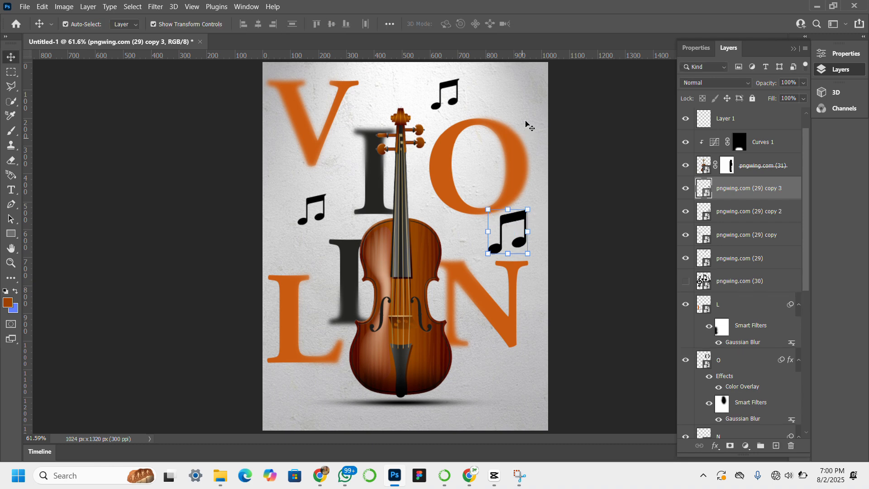
left_click_drag(512, 223, 512, 102)
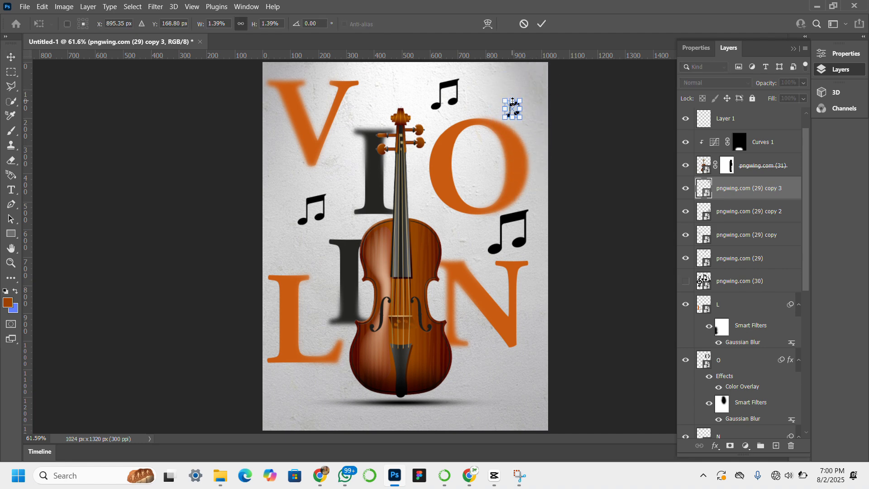
key("Return")
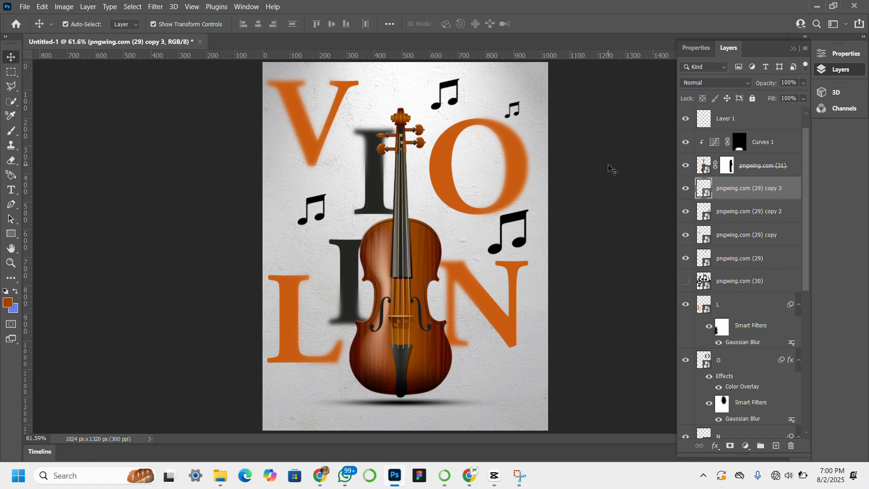
left_click(611, 170)
Add a two-line text below the L reading "Learn the art of Violin" and "Join us for the training".
left_click(13, 193)
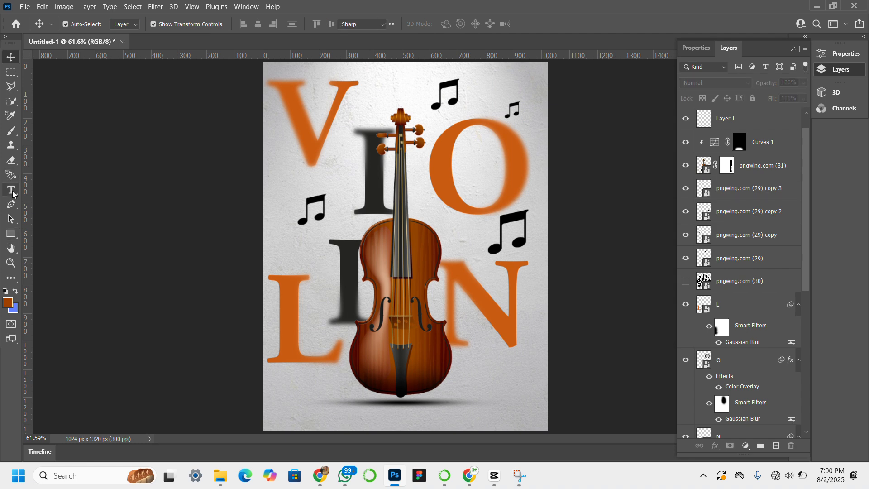
left_click(301, 371)
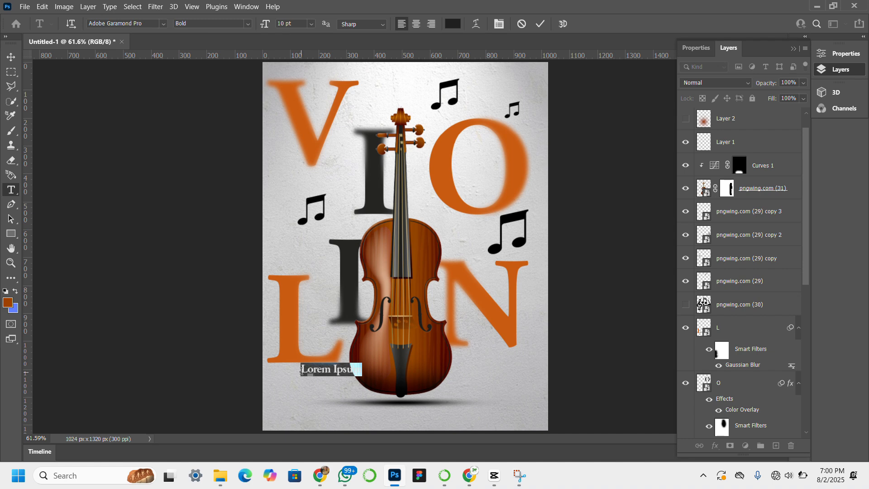
type("E")
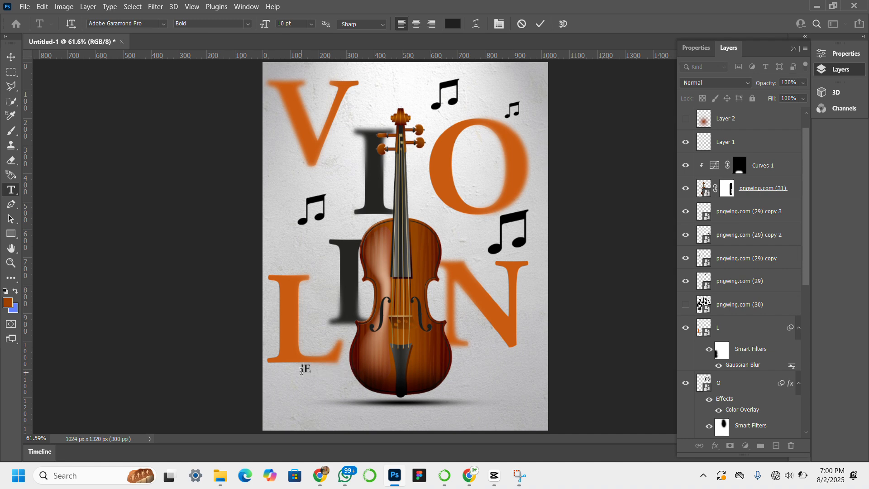
key("BackSpace")
type("Learn th")
type("e art of Vi")
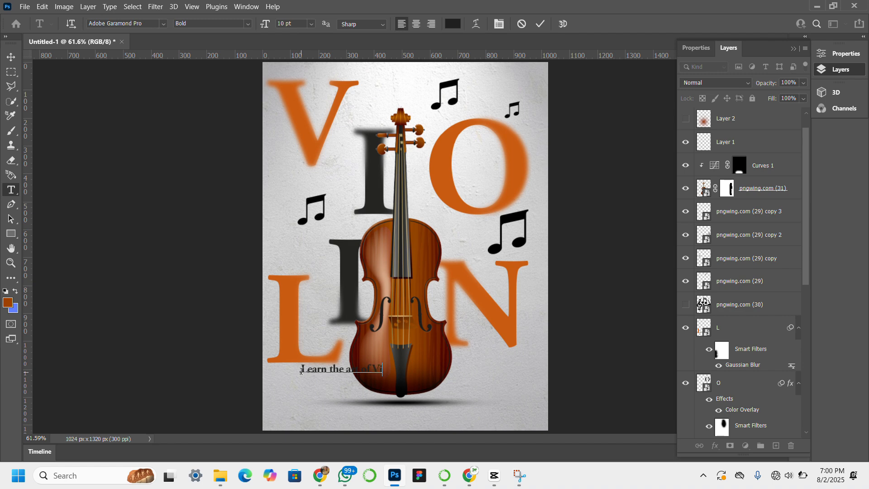
type("olin")
key("Return")
type("Join us for")
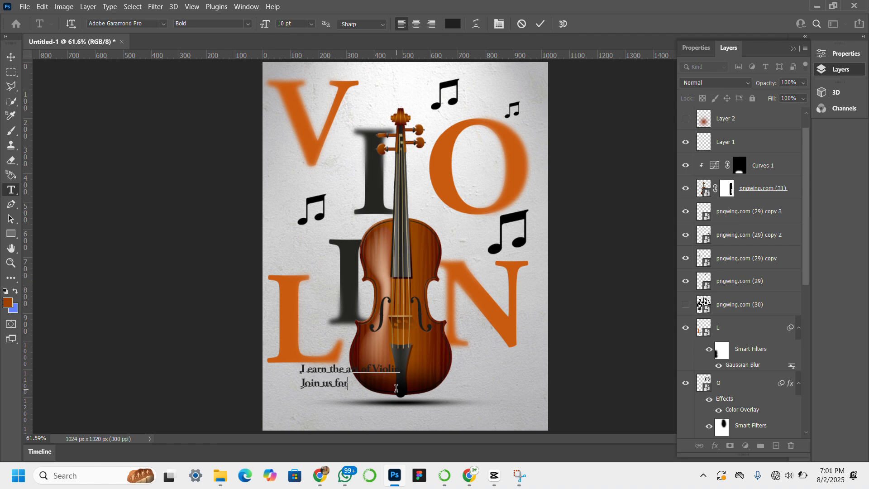
type(" the training")
left_click(11, 56)
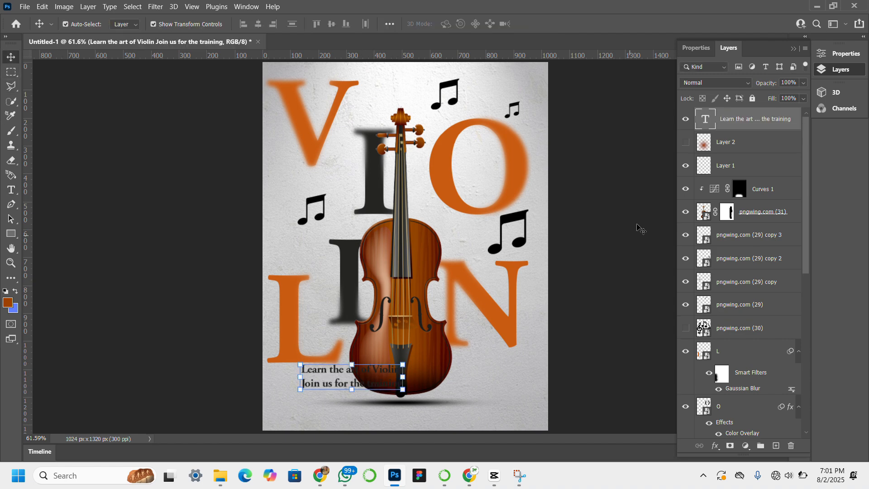
Change the two-line text's font style to Regular.
left_click(793, 48)
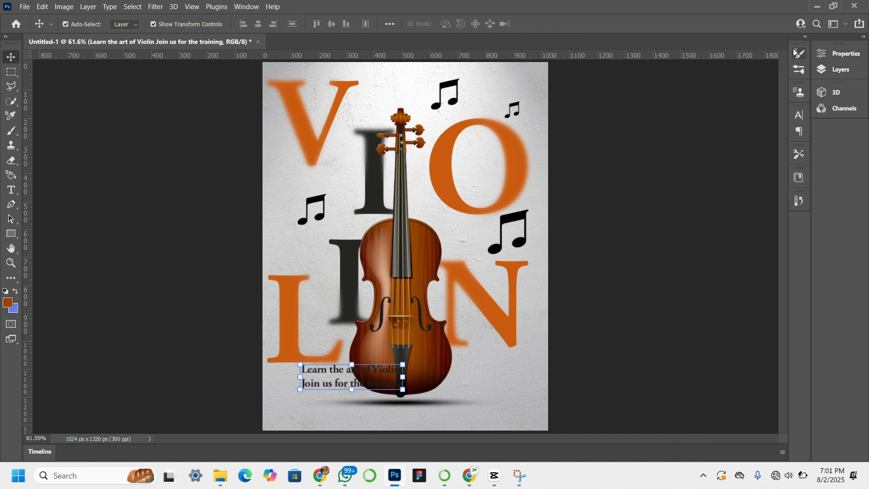
left_click(799, 118)
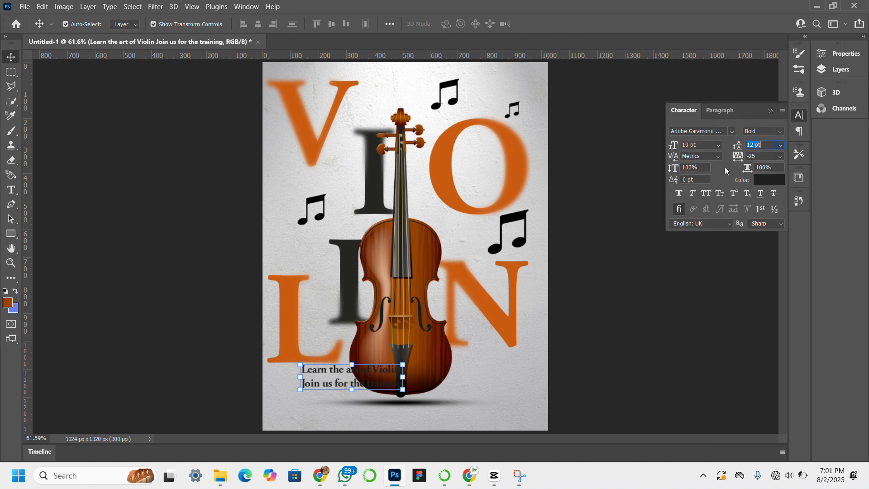
left_click(732, 131)
left_click(731, 132)
left_click(781, 132)
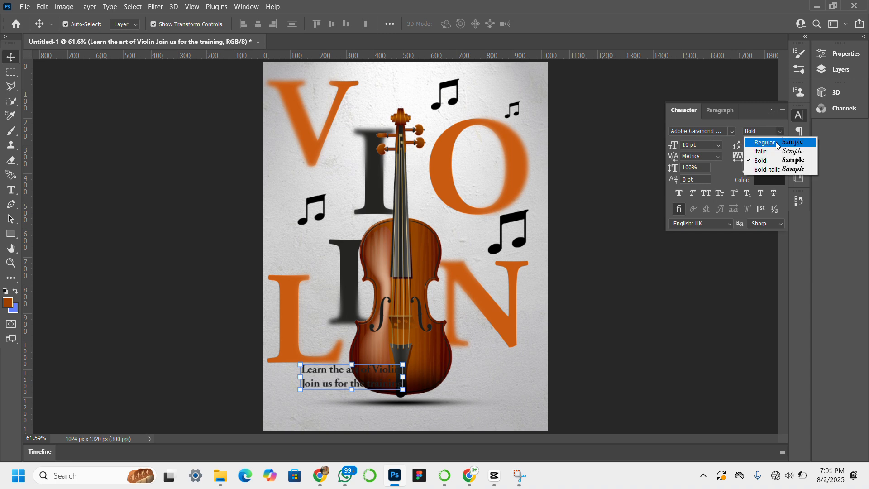
left_click(773, 143)
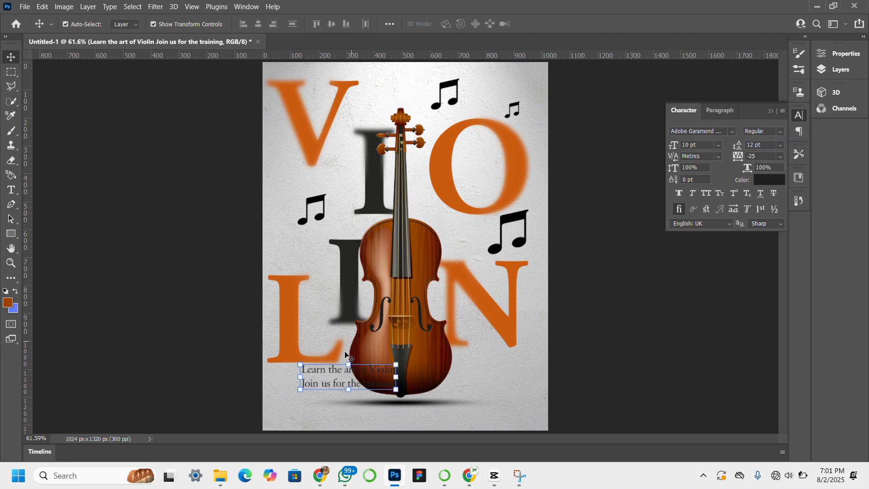
Recolor the line "Learn the art of Violin" with the letters' orange (ca5c11) and finish editing the text.
double_click(342, 381)
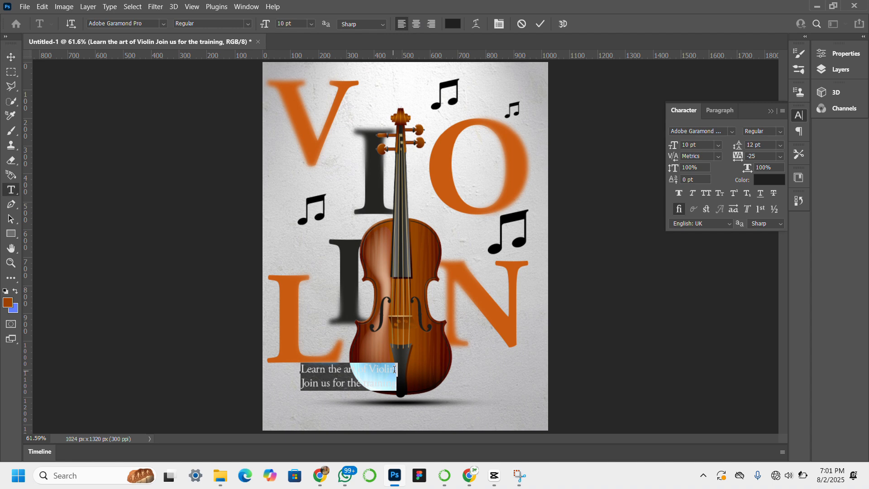
left_click_drag(397, 370, 297, 361)
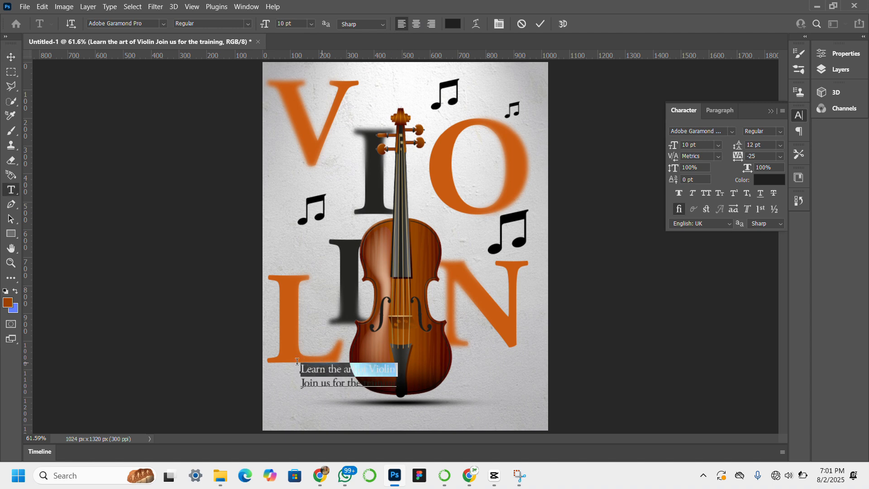
left_click(783, 179)
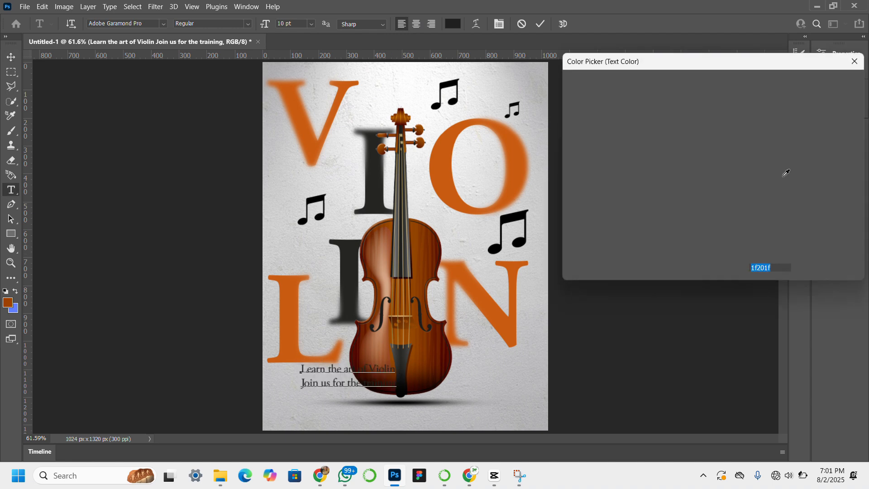
left_click(441, 178)
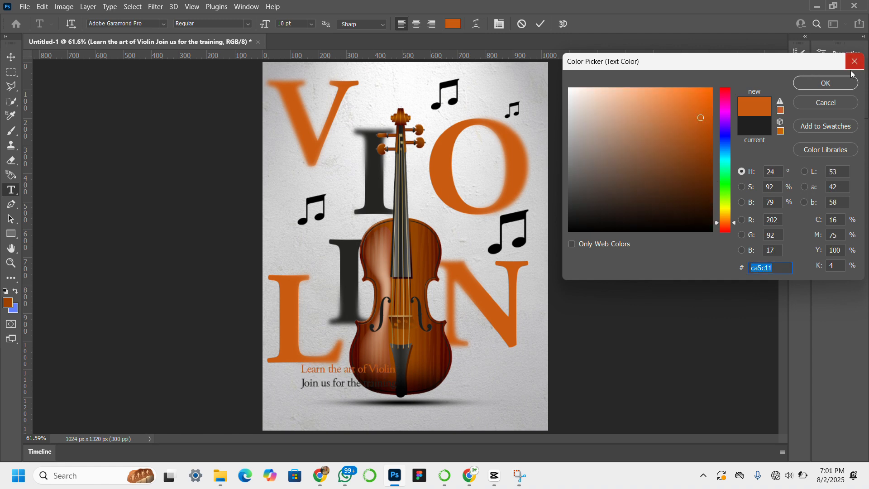
left_click(827, 84)
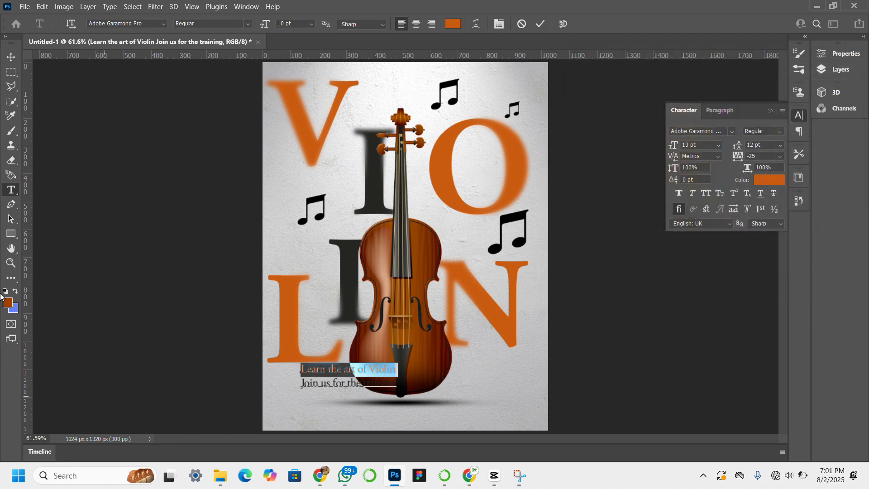
left_click(14, 58)
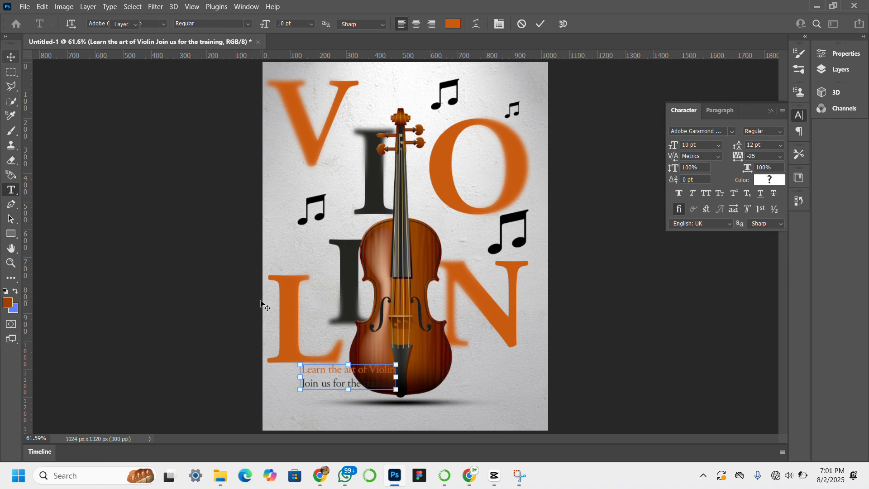
Scale the two-line text down to 6.48 pt and place it below the L, beside the violin's base.
mouse_move(341, 381)
left_mouse_down()
mouse_move(322, 394)
mouse_move(362, 388)
mouse_move(340, 388)
left_mouse_up()
key("Return")
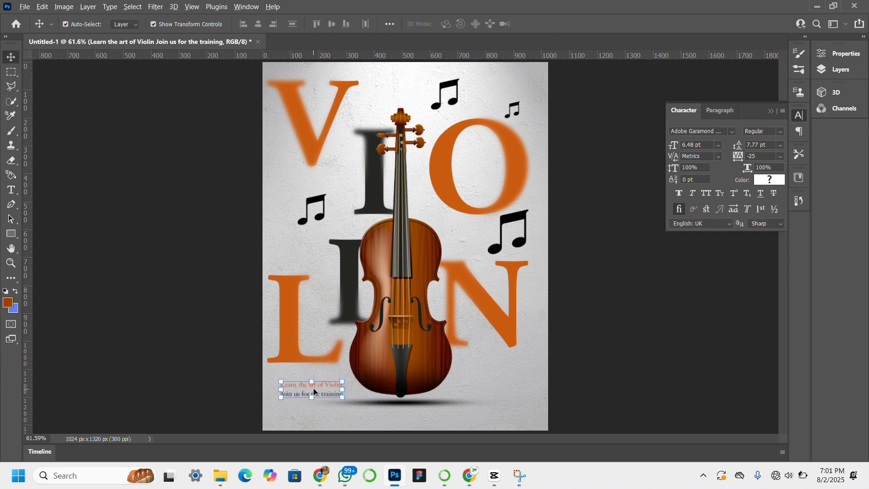
key("Left")
Duplicate the two-line text to below the N and replace the copy's first line with "Register today".
left_click_drag(313, 390, 511, 388)
double_click(510, 387)
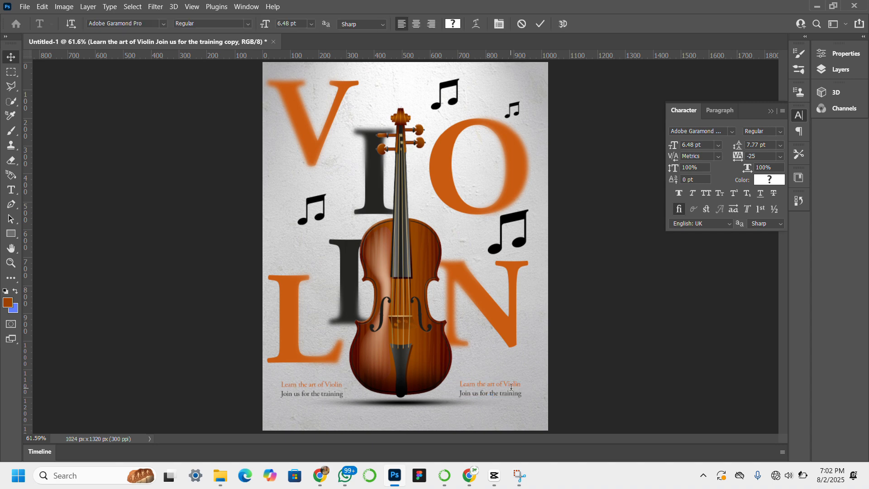
left_click(521, 384)
left_click_drag(522, 386, 459, 379)
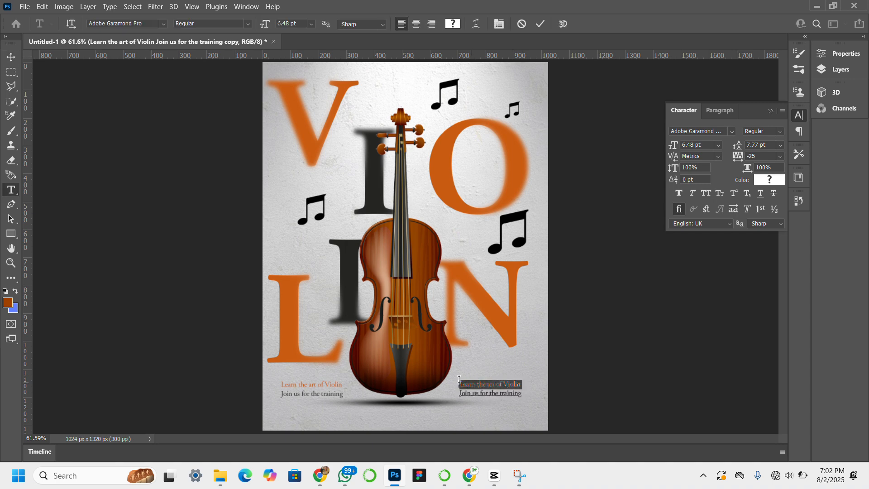
type("Re")
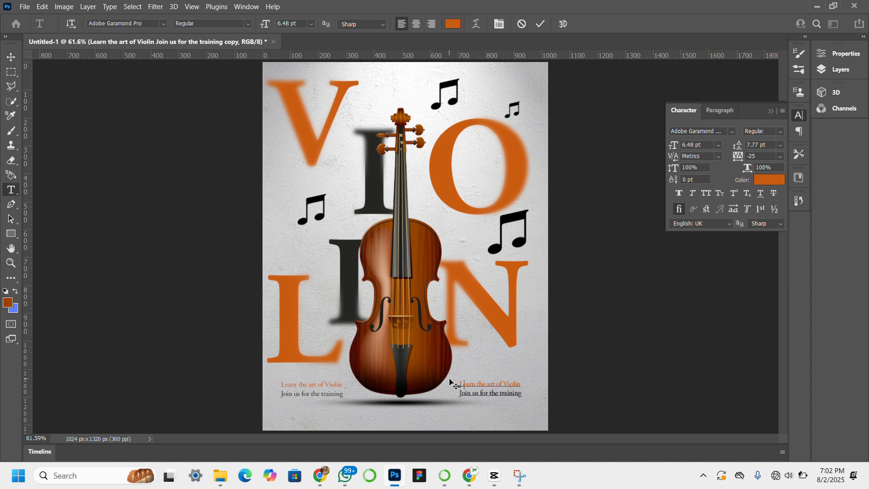
key("Delete")
type("gister")
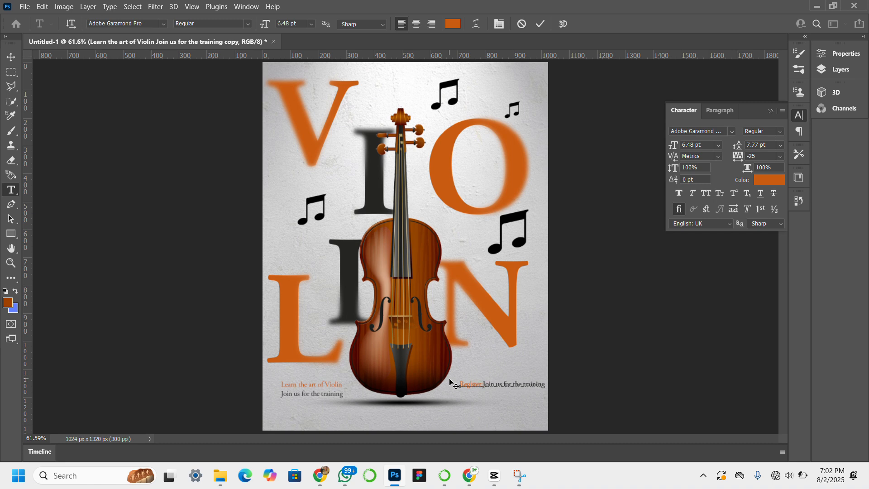
type(" today")
key("Return")
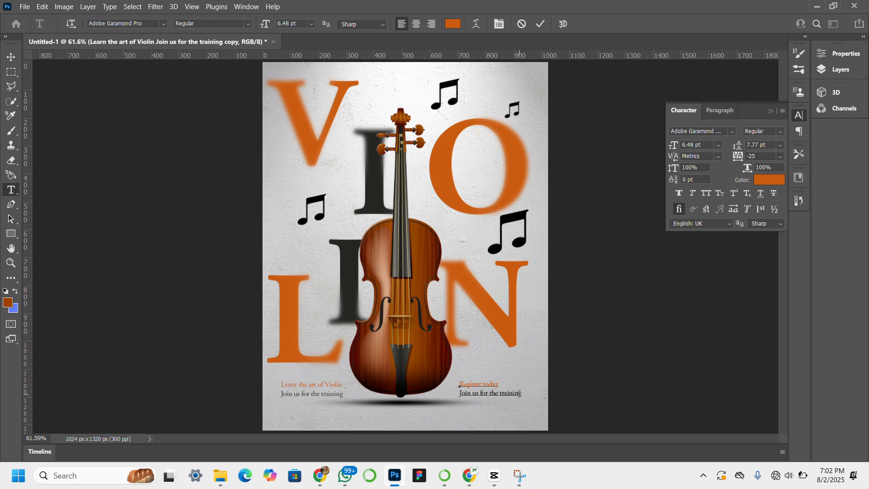
Replace the copied text's second line with "Join us today!" and commit the edit.
left_click_drag(523, 394, 459, 396)
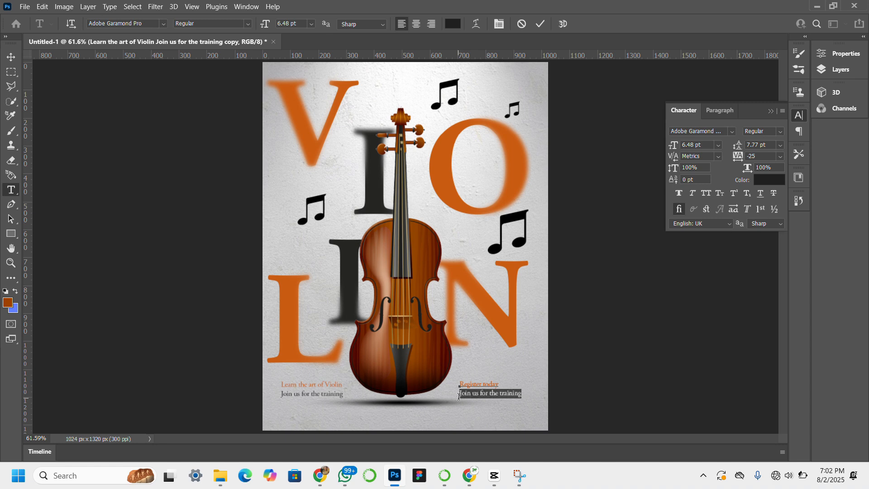
type("Join us today!")
key("ctrl+Return")
key("v")
Nudge the violin down slightly so its base sits on the shadow, and deselect it.
left_click(404, 299)
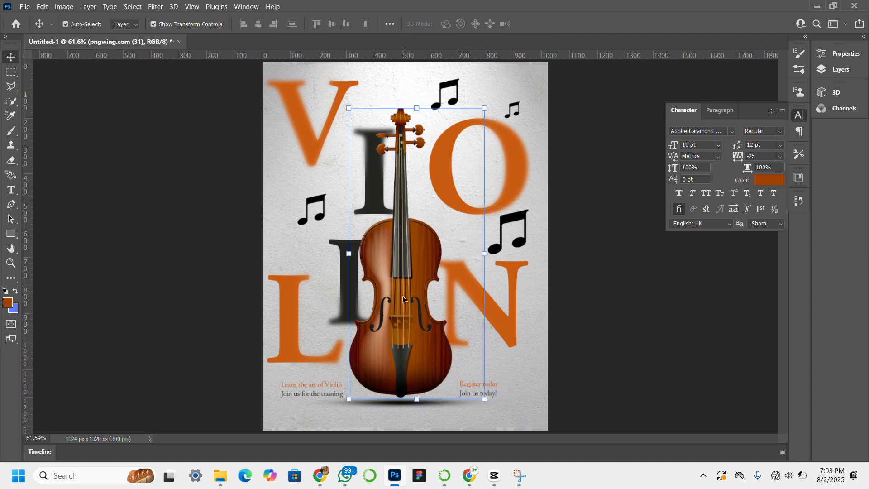
key("Down")
key("Down")
key("Down")
key("Down")
key("Down")
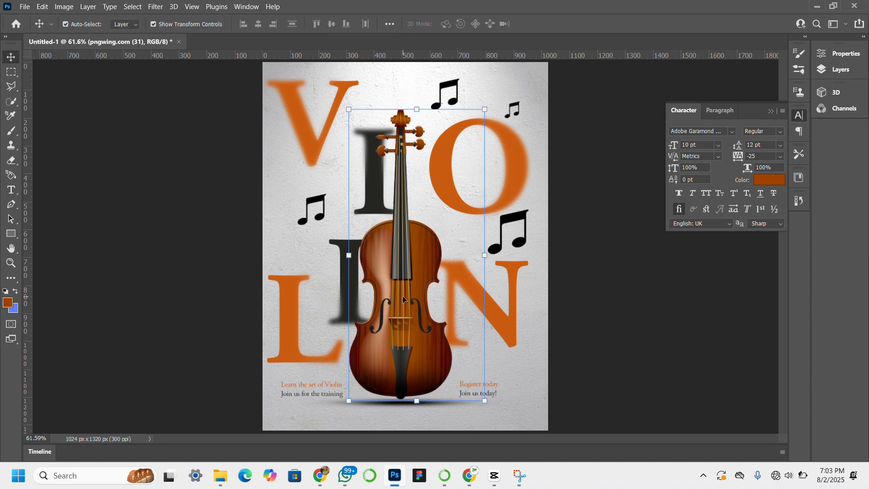
key("Down")
key("Down")
key("Down")
key("Down")
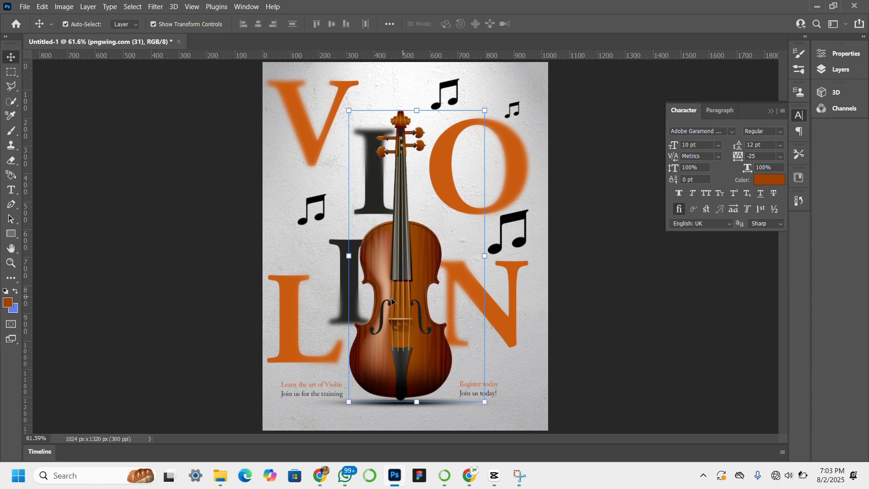
left_click(129, 215)
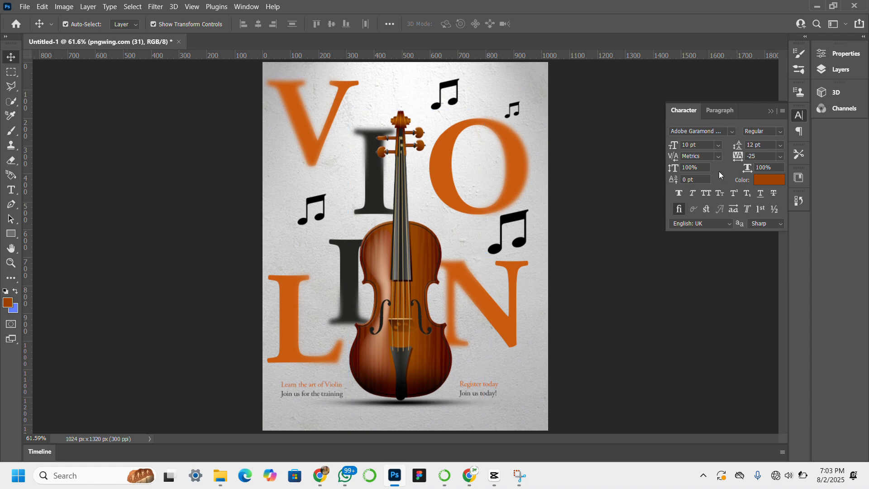
Make the Layer 2 glow visible and keep its blend mode at Linear Dodge (Add).
left_click(772, 111)
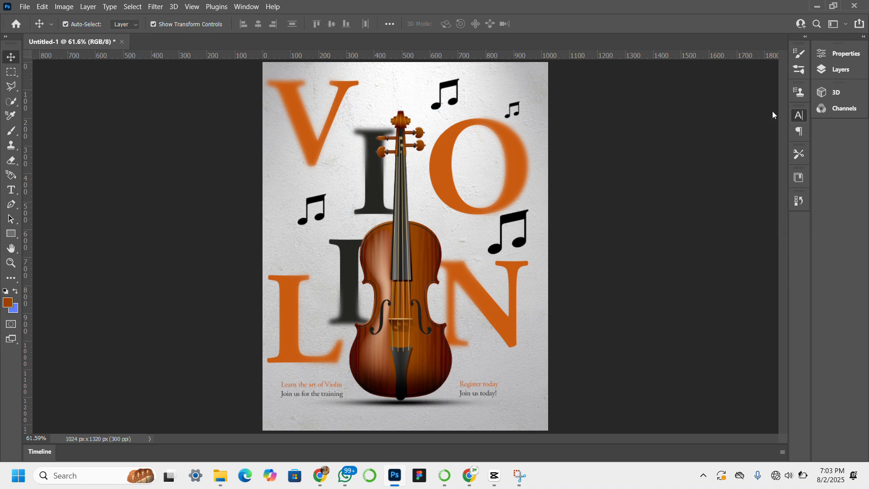
left_click(845, 70)
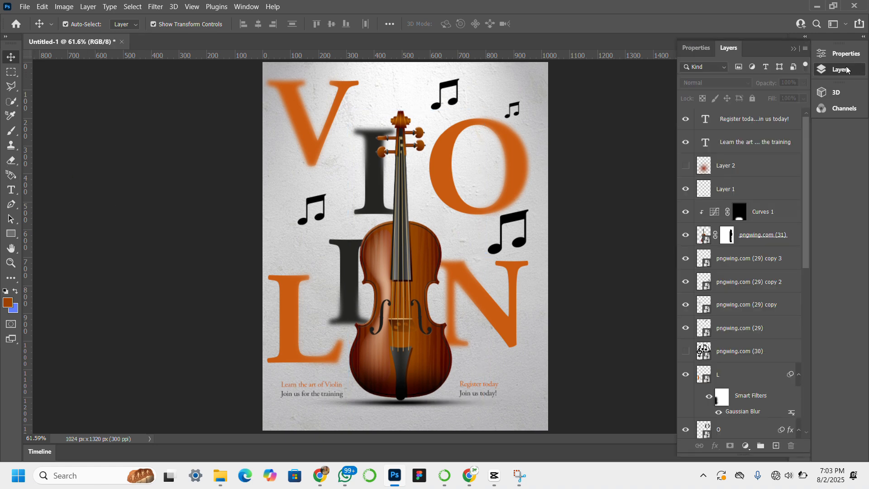
left_click(727, 173)
left_click(690, 169)
left_click(690, 169)
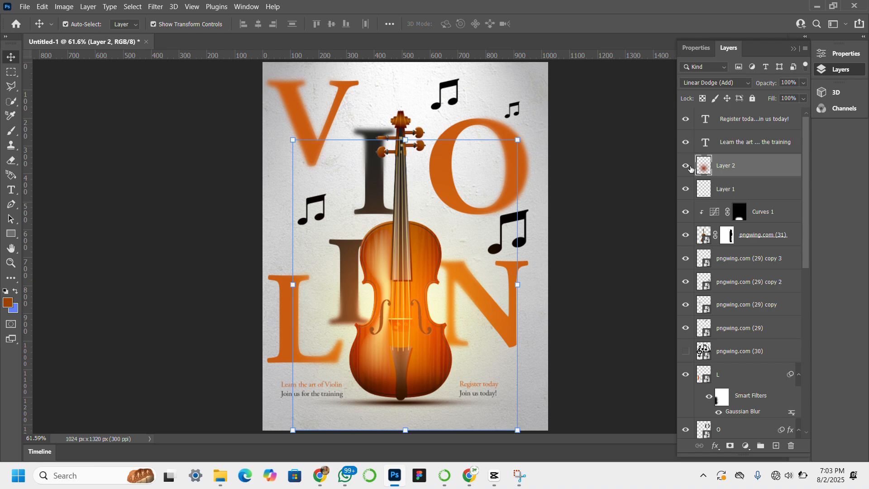
left_click(739, 81)
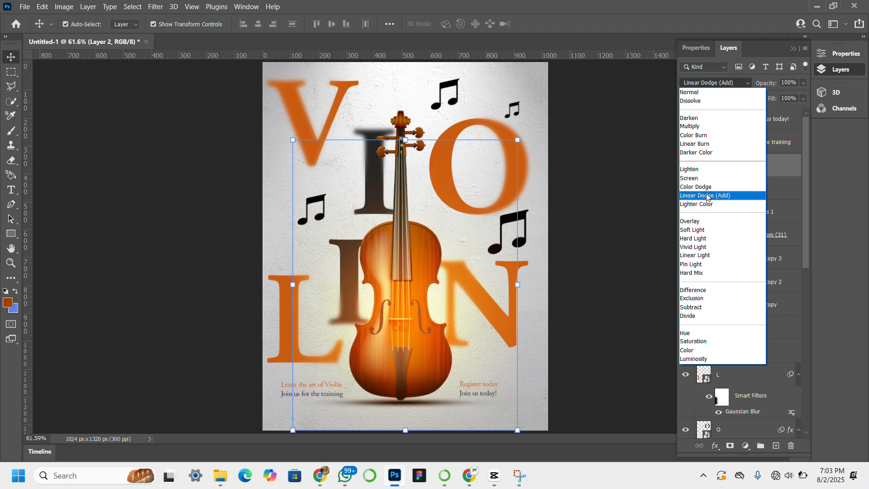
left_click(707, 196)
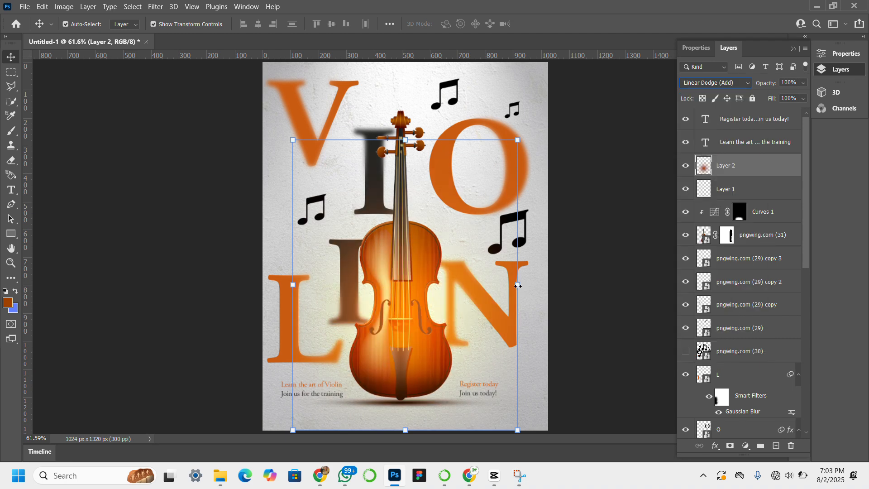
Scale the Layer 2 glow to 73.89%, position it over the violin body at about X 450.51 px, Y 810.76 px, and deselect it.
left_click_drag(516, 286, 458, 284)
left_click_drag(394, 301, 405, 301)
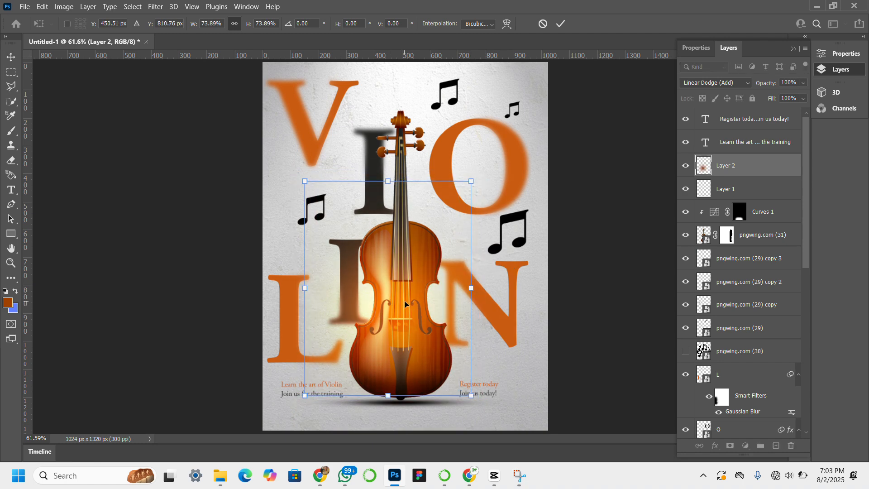
key("Return")
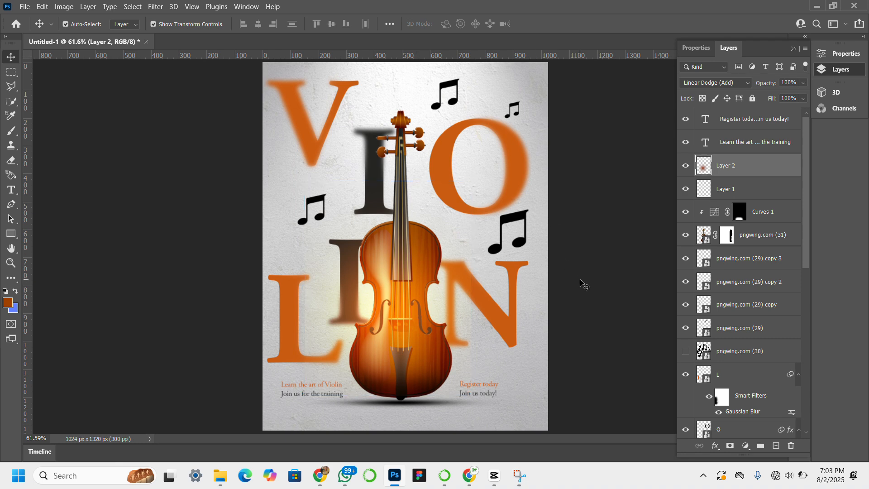
left_click(562, 290)
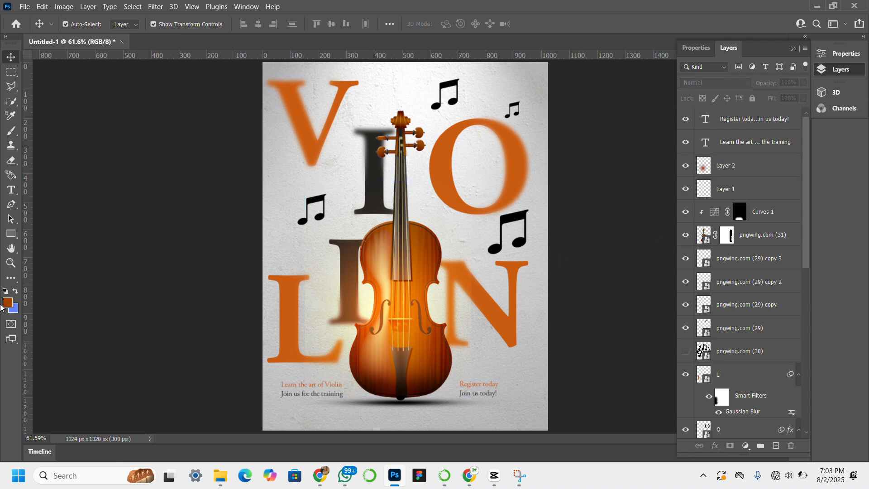
Add a new layer above the text layers and paint one soft 600 px orange dab over the violin's middle.
left_click(11, 131)
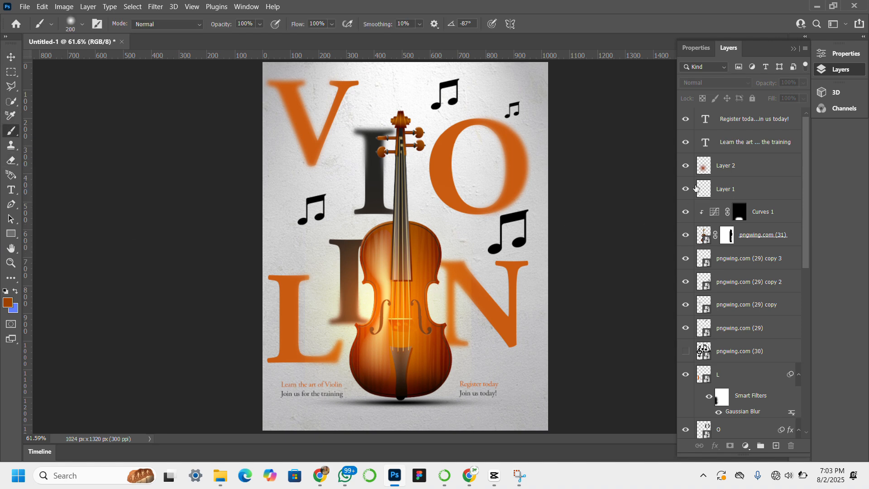
left_click(750, 126)
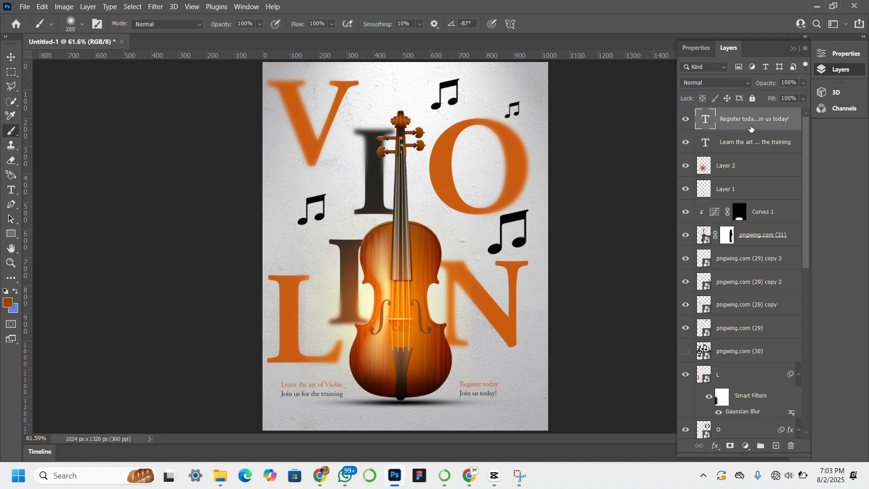
left_click(775, 447)
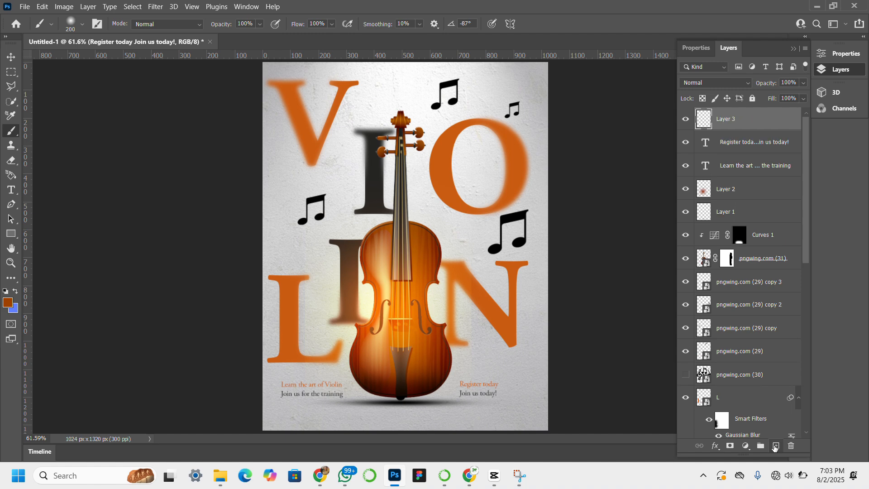
key("bracketright")
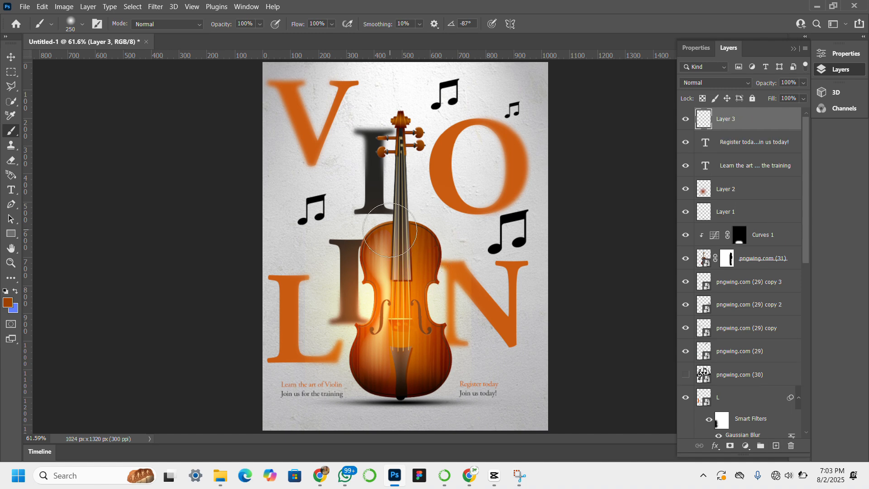
key("bracketright")
key("bracketright")
key("bracketright")
key("bracketright")
left_click(396, 264)
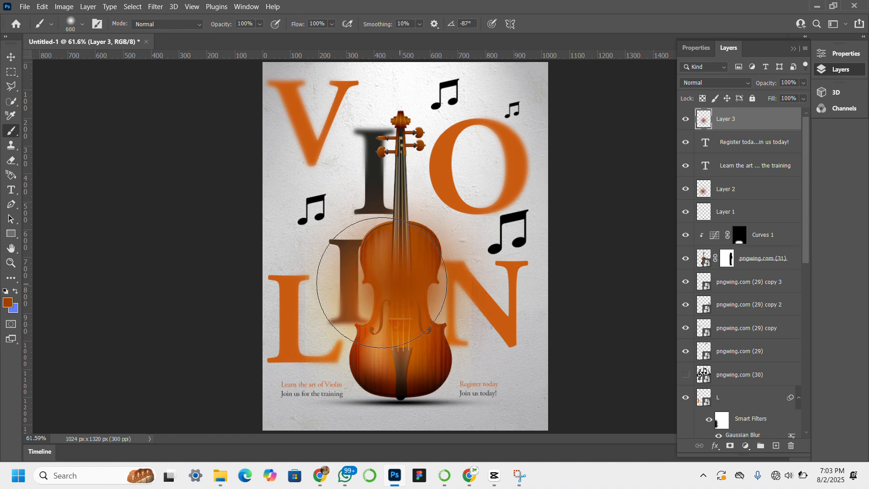
Try blend modes such as Color Burn on the new dab layer and hide that layer.
left_click(10, 57)
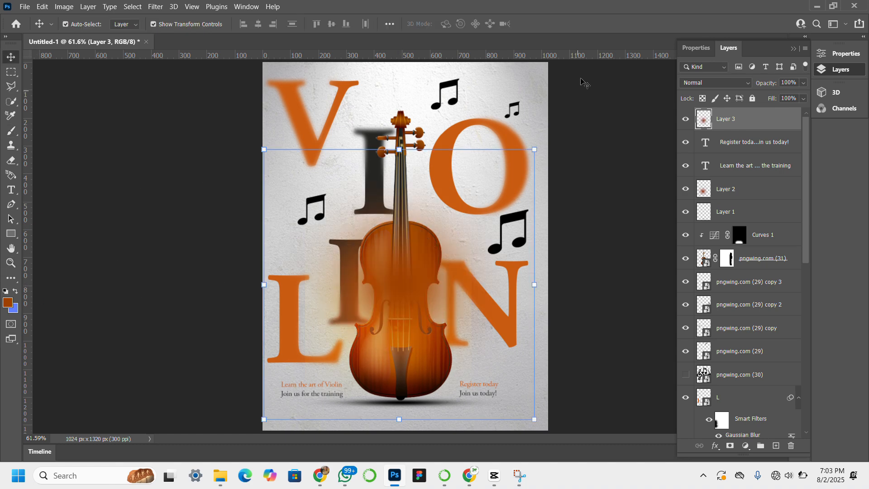
left_click(726, 84)
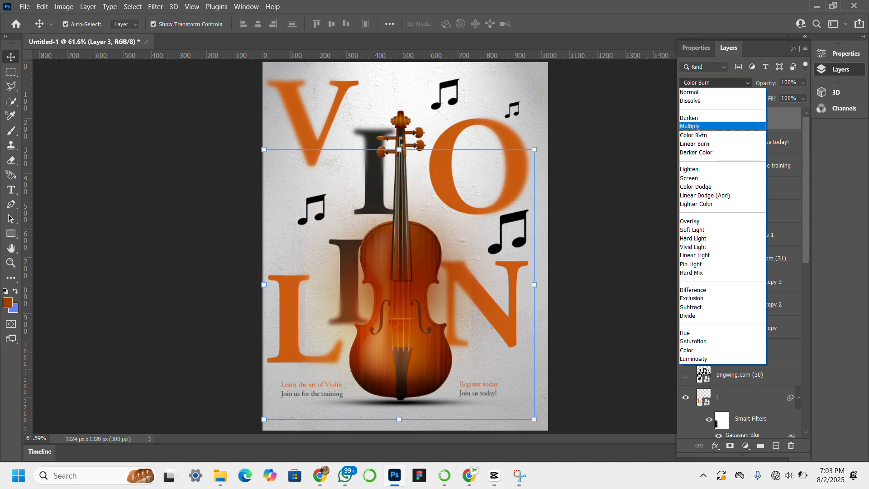
left_click(792, 145)
left_click(685, 119)
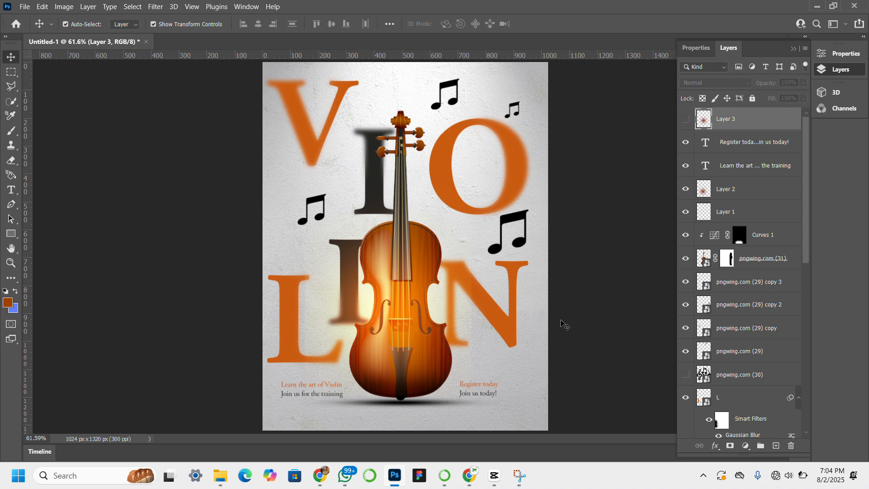
left_click(794, 47)
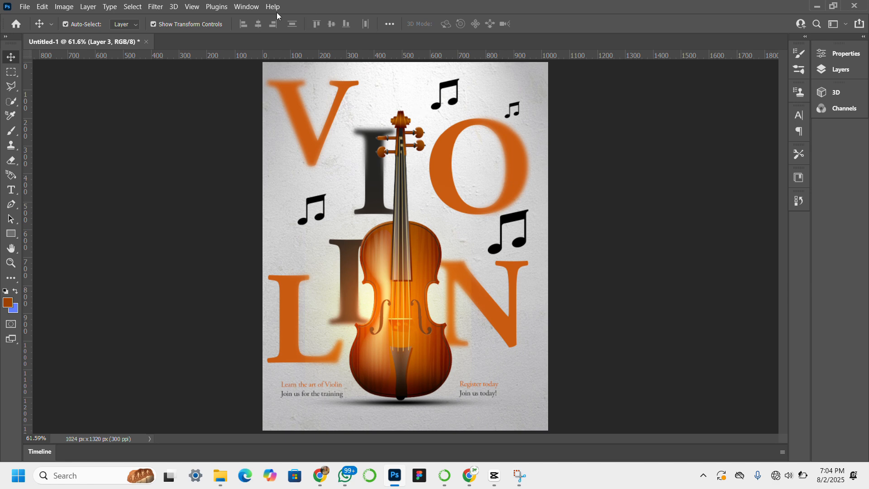
left_click(156, 7)
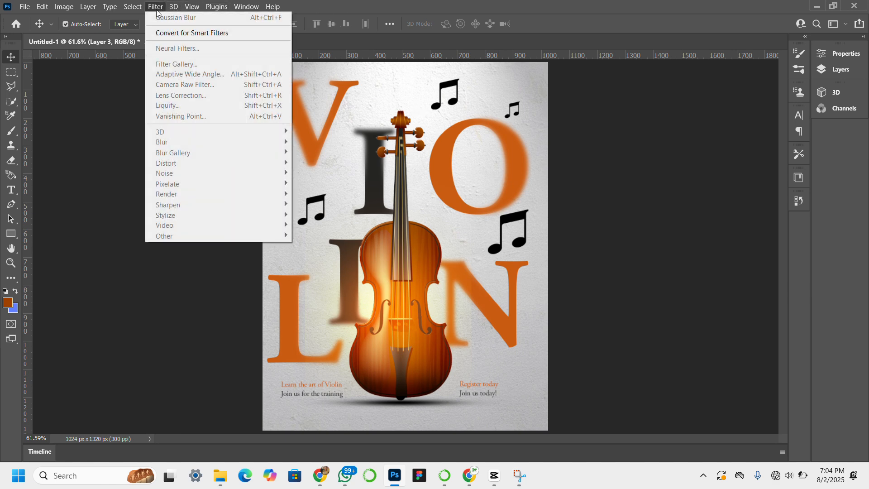
left_click(152, 9)
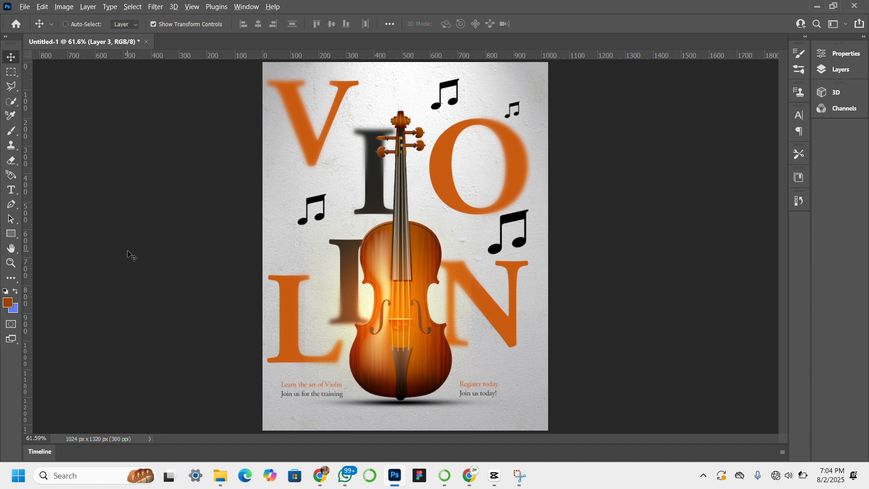
key("ctrl+alt")
Deselect the hidden Layer 3 and stamp all visible layers into a new merged layer above the text layers.
left_click(842, 70)
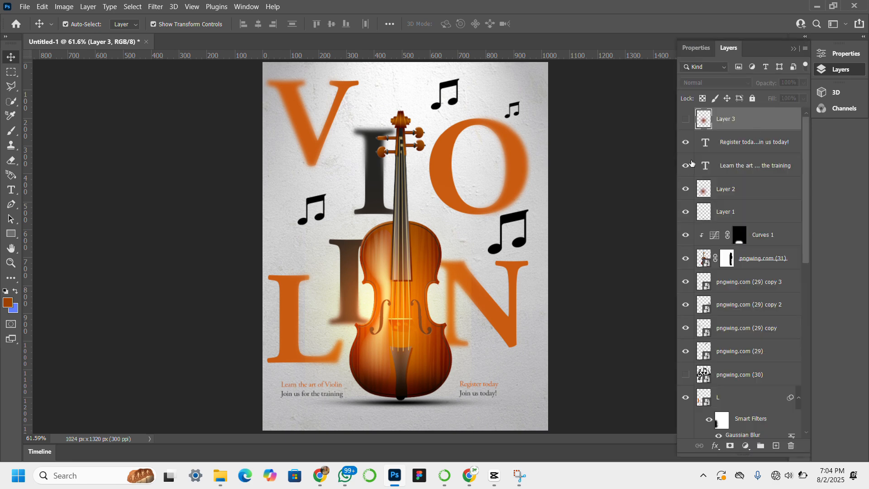
left_click(641, 160)
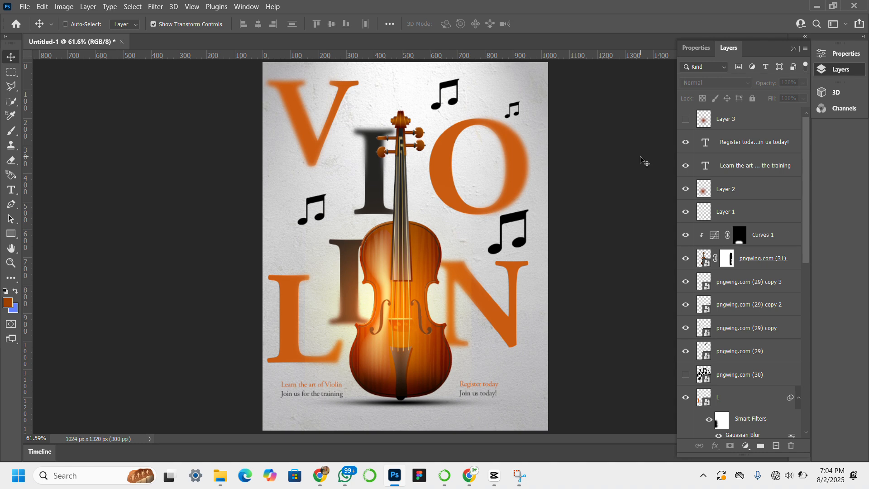
key("ctrl+shift+alt+e")
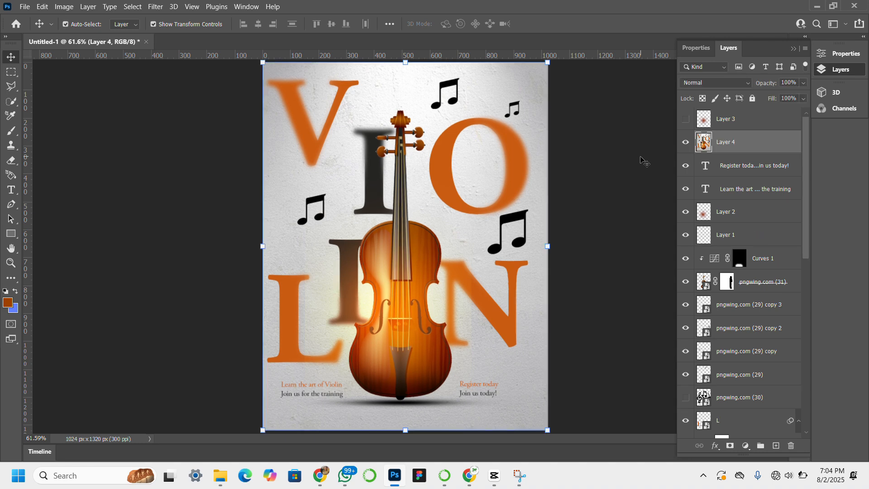
Open the merged layer in Camera Raw and set Temperature -18, Contrast +29, Highlights +23, Shadows -14, Whites +29, Blacks -25 and Texture +13.
left_click(155, 7)
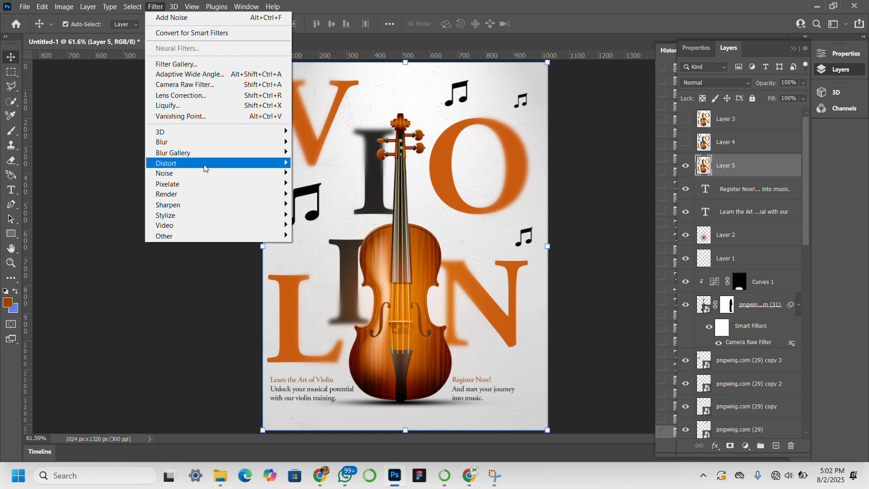
left_click(238, 85)
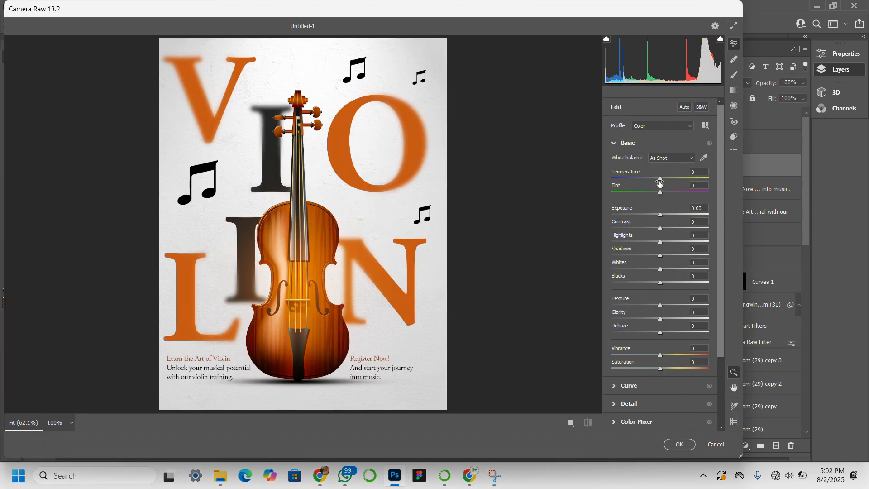
left_click_drag(660, 179, 651, 179)
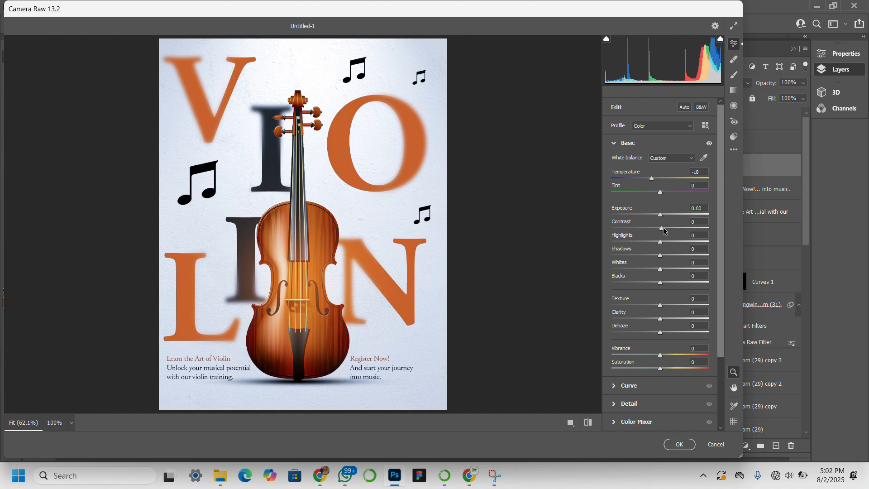
left_click_drag(661, 229, 667, 307)
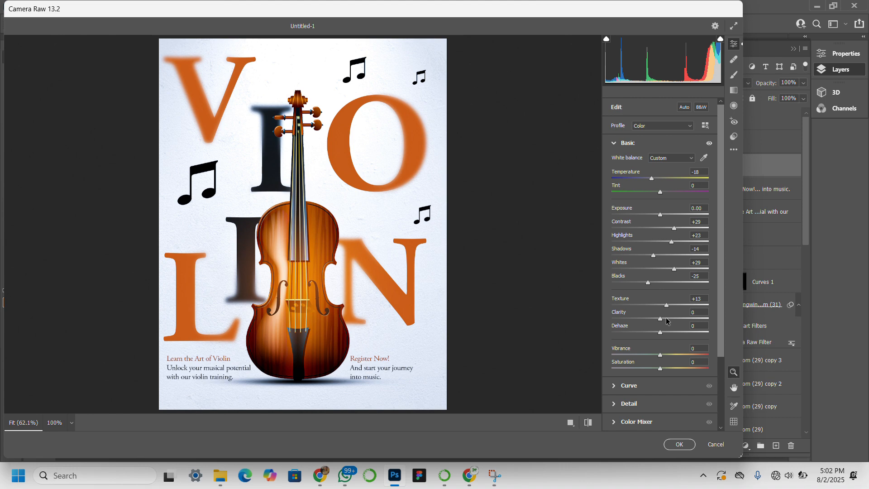
Set Clarity to +13 and Dehaze to +6, and apply the Camera Raw adjustments to the merged layer.
left_click(666, 319)
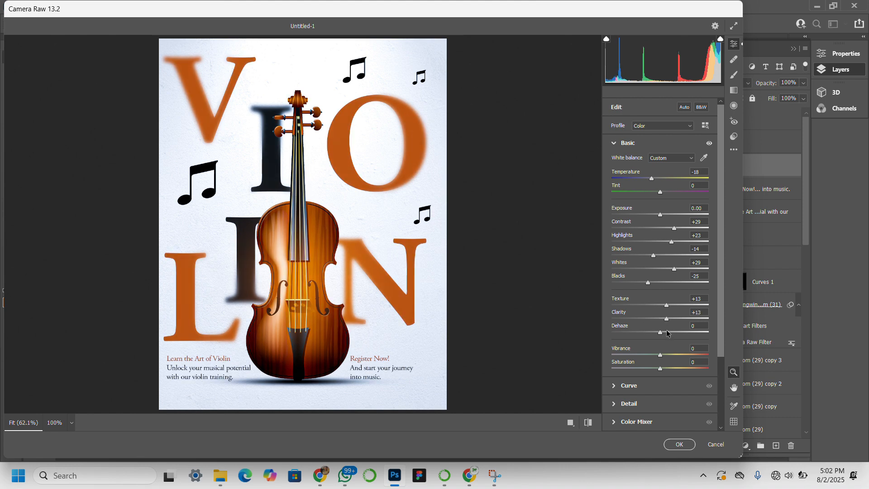
left_click(666, 333)
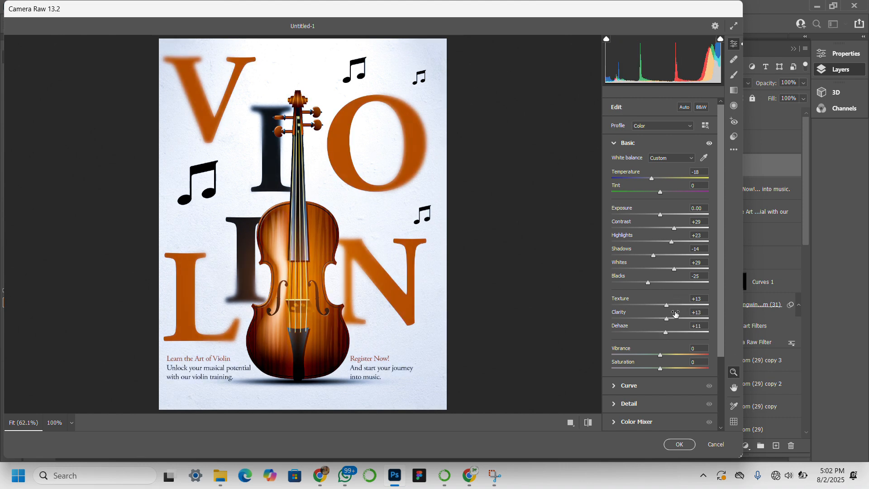
left_click_drag(665, 333, 663, 337)
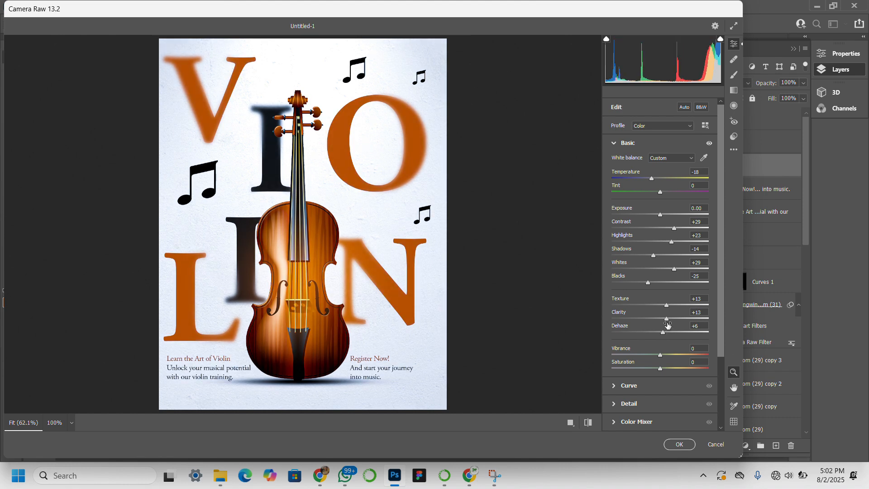
left_click(679, 444)
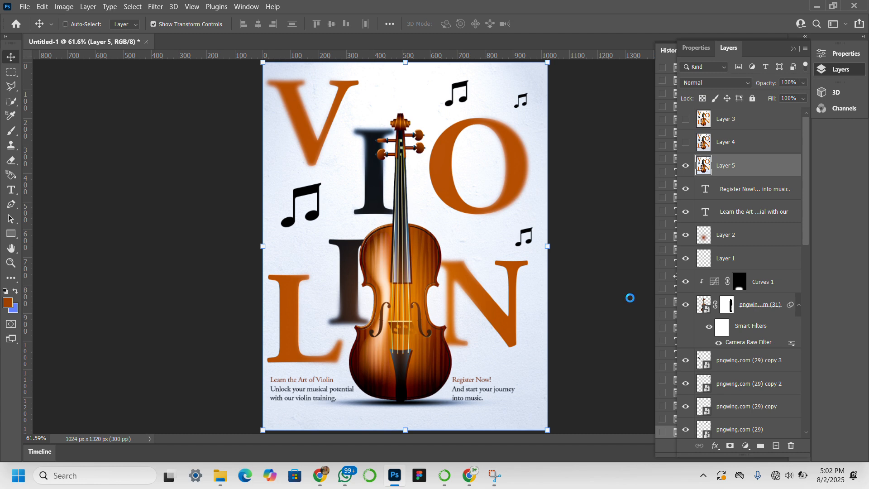
Save the flyer as a JPEG over the existing violin file in Downloads, at quality 10 (Maximum), Progressive with 3 scans.
key("ctrl+s")
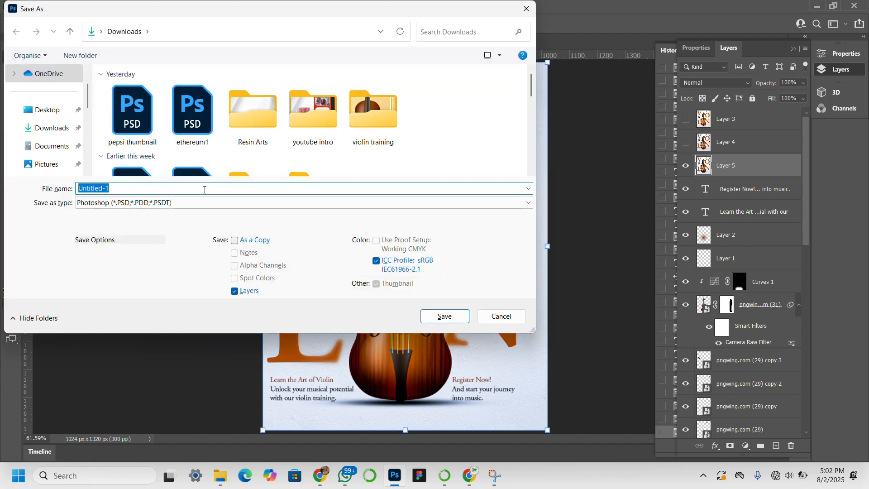
left_click(205, 203)
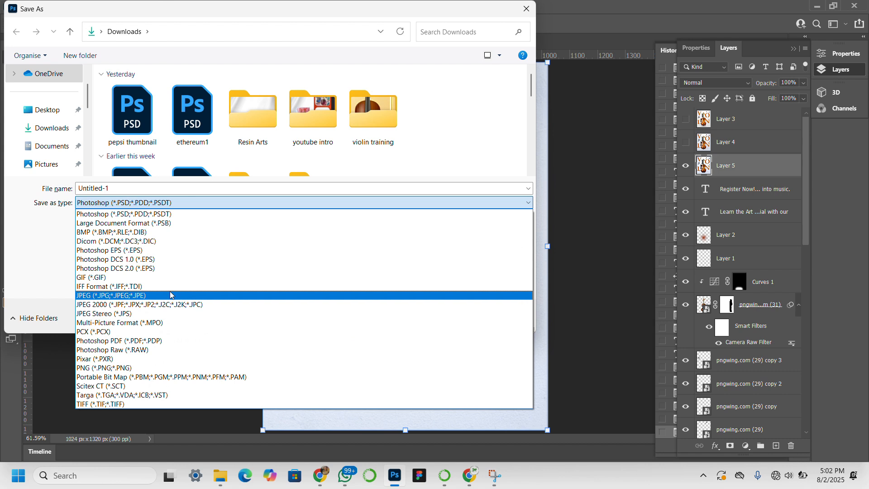
left_click(170, 294)
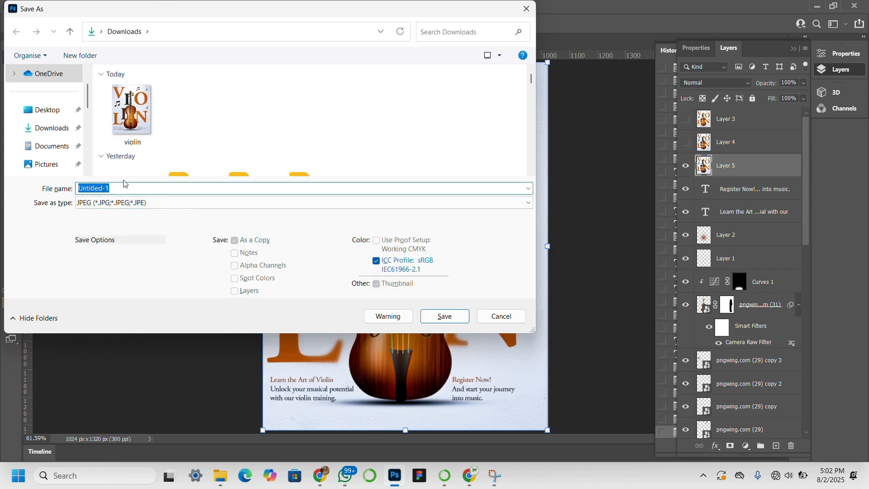
left_click(131, 111)
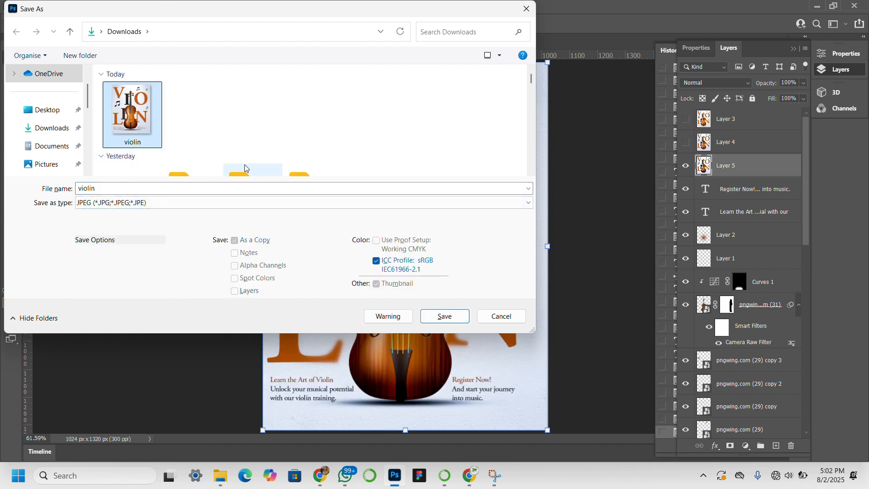
left_click(437, 322)
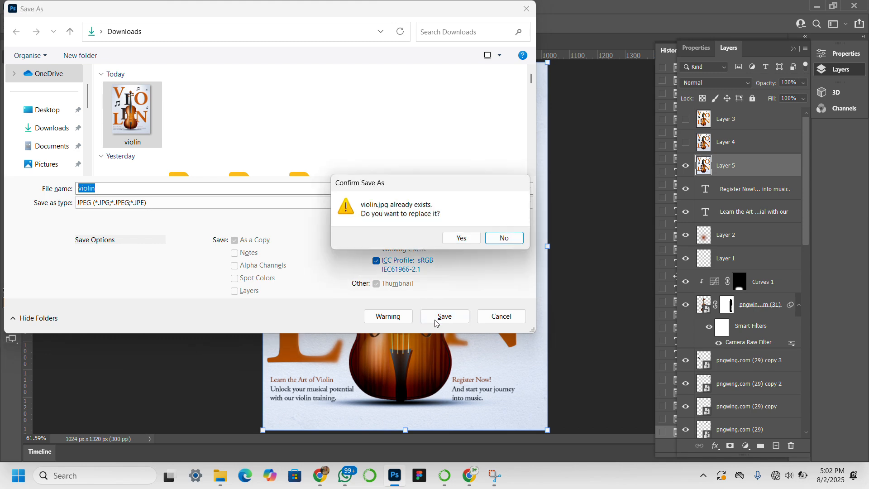
left_click(460, 238)
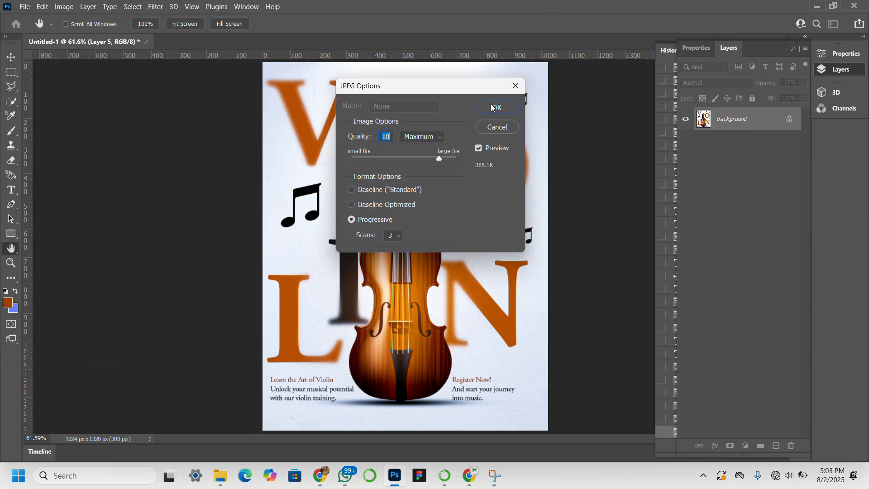
left_click(493, 108)
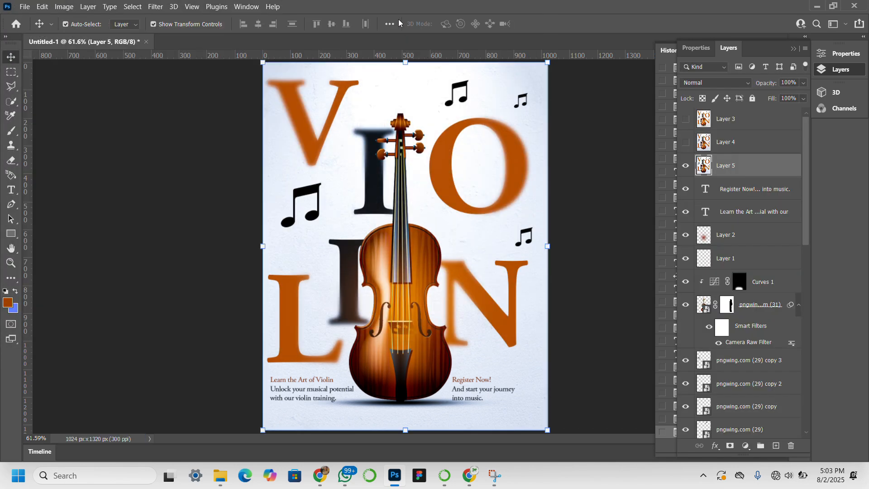